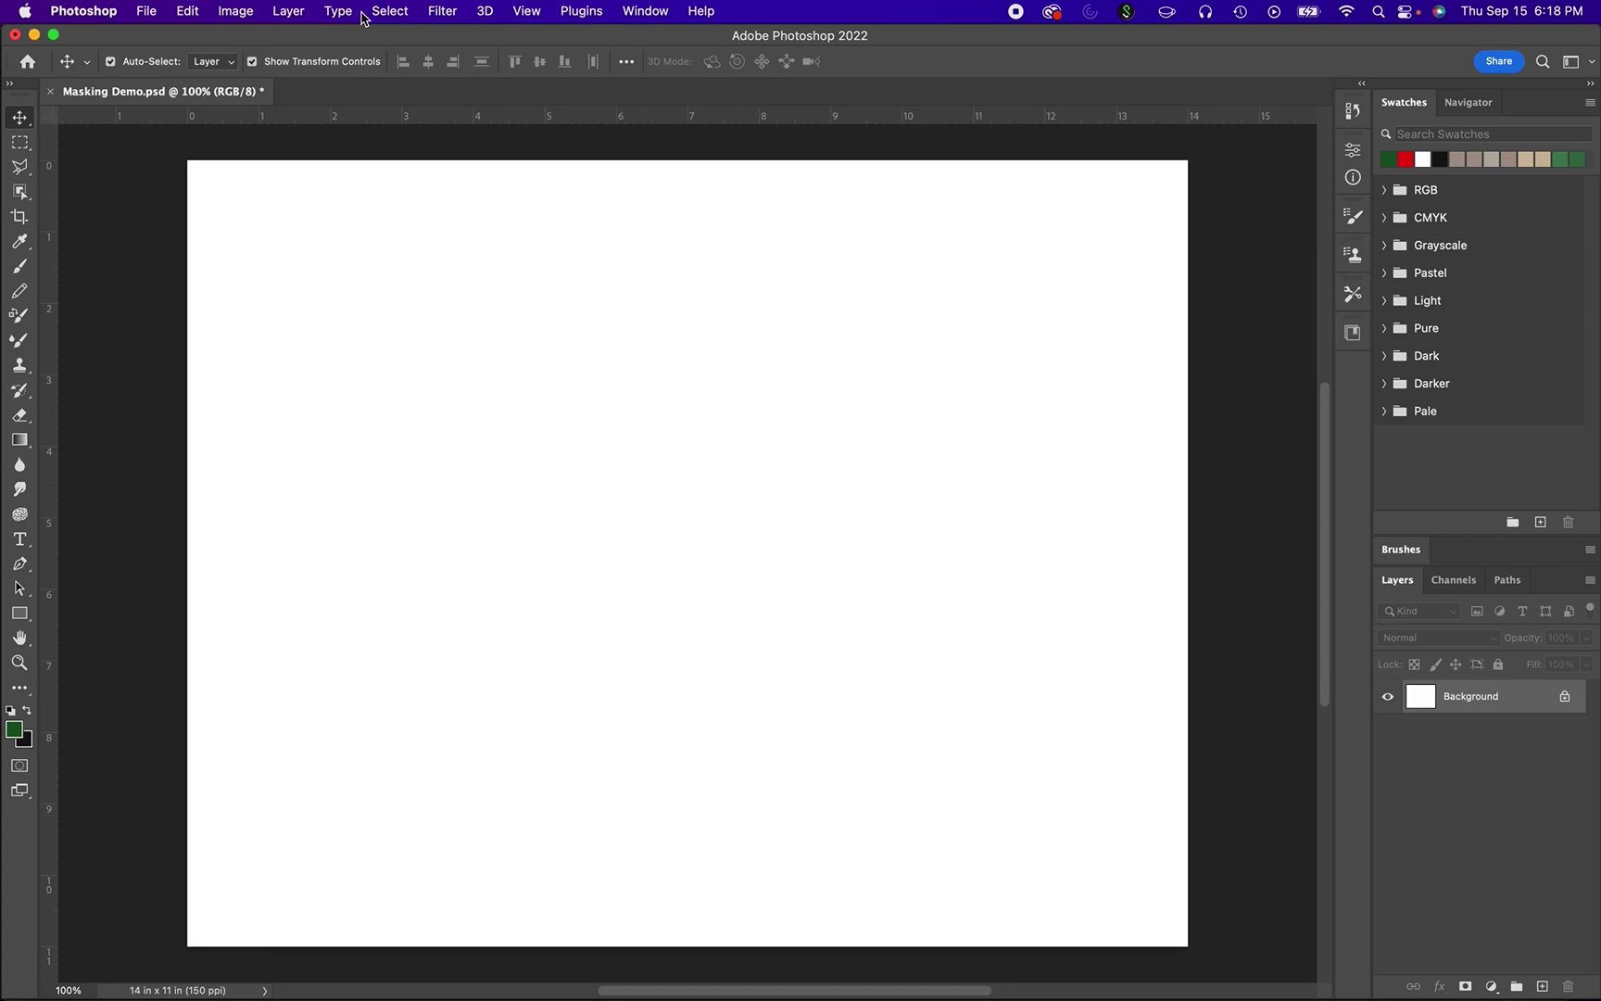
Place the Indy Circle photo as an embedded layer at 49.34% scale, nudged slightly right
click(150, 15)
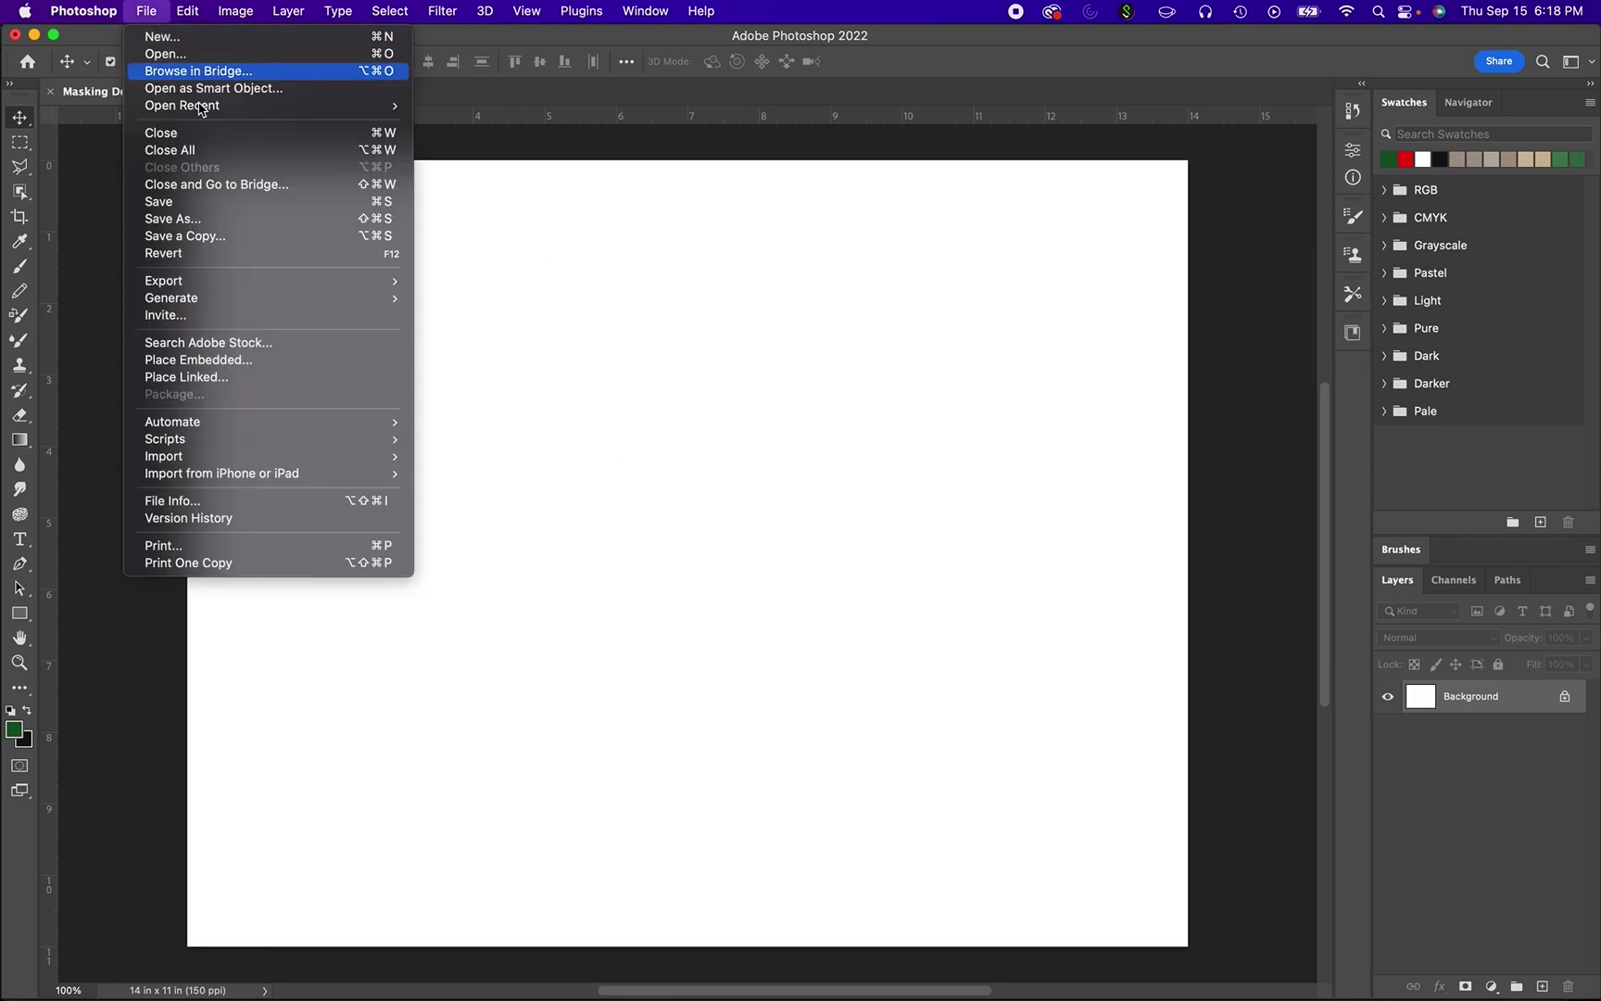
click(206, 363)
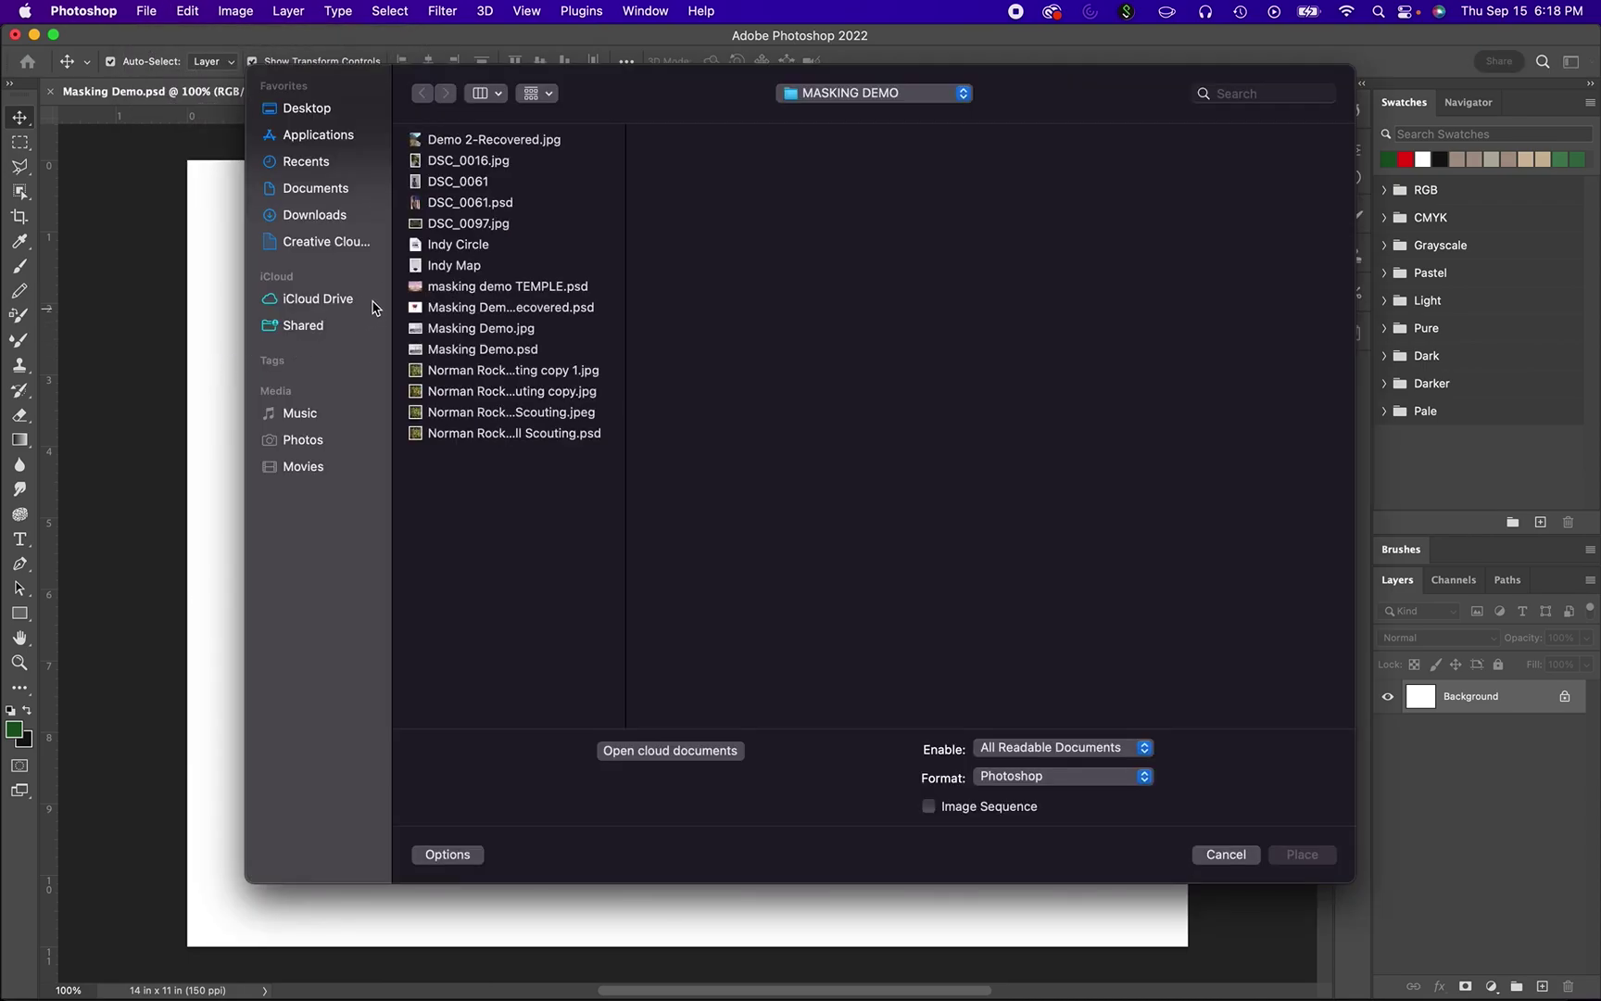
click(444, 244)
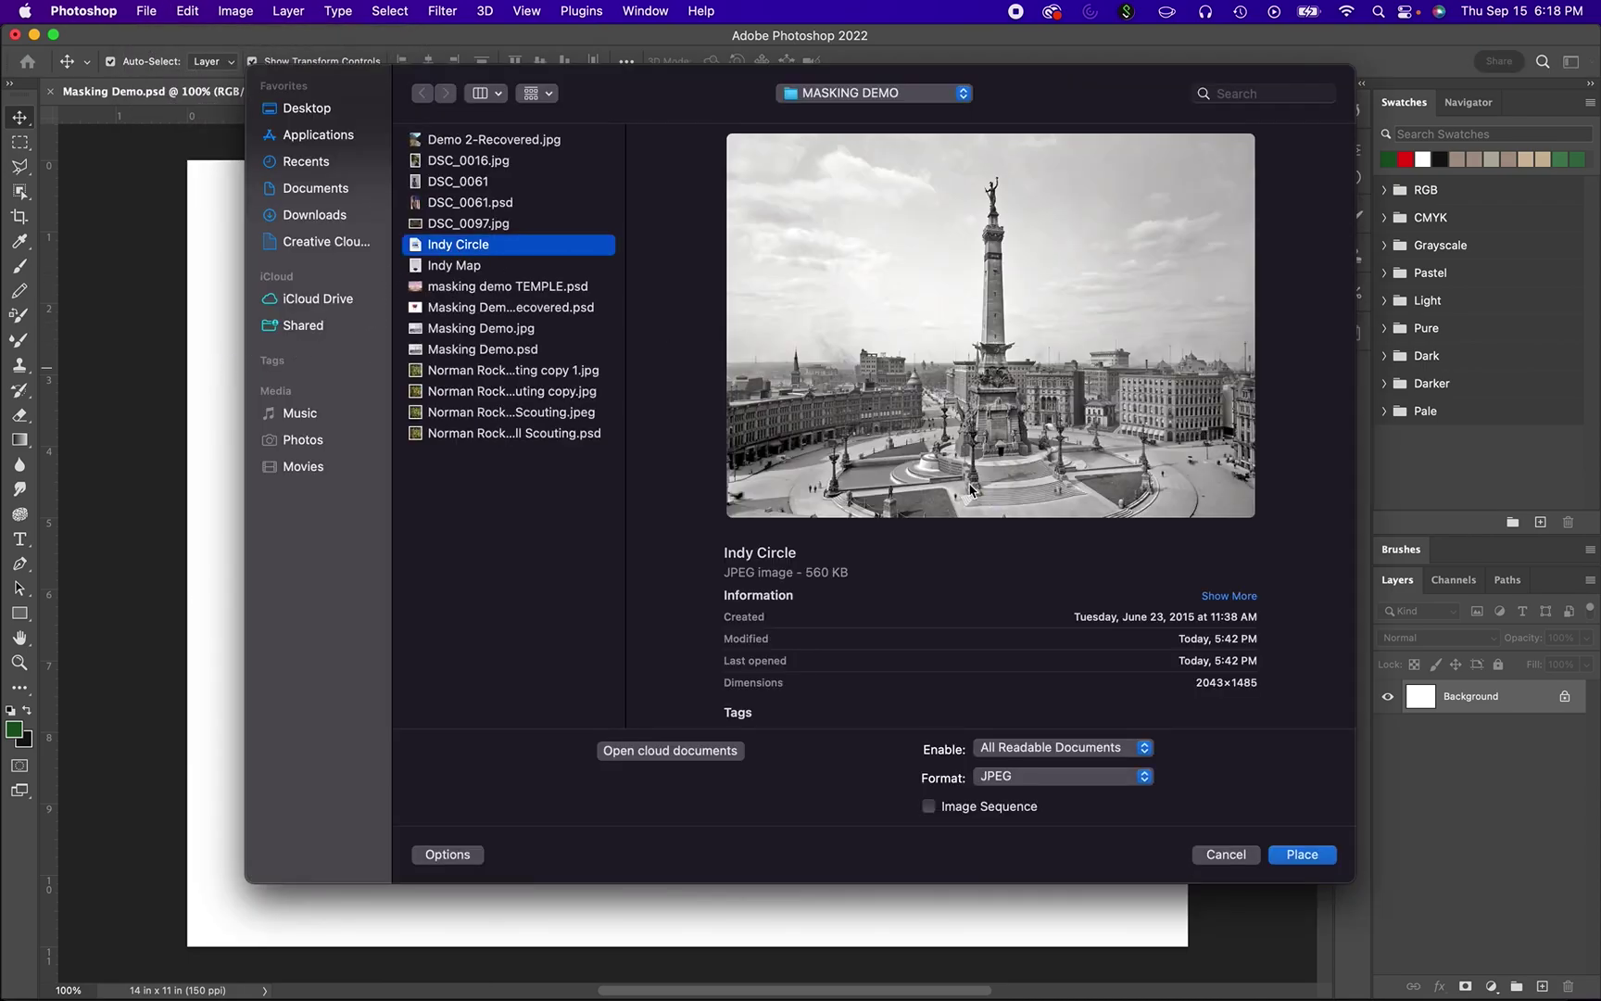
click(1302, 853)
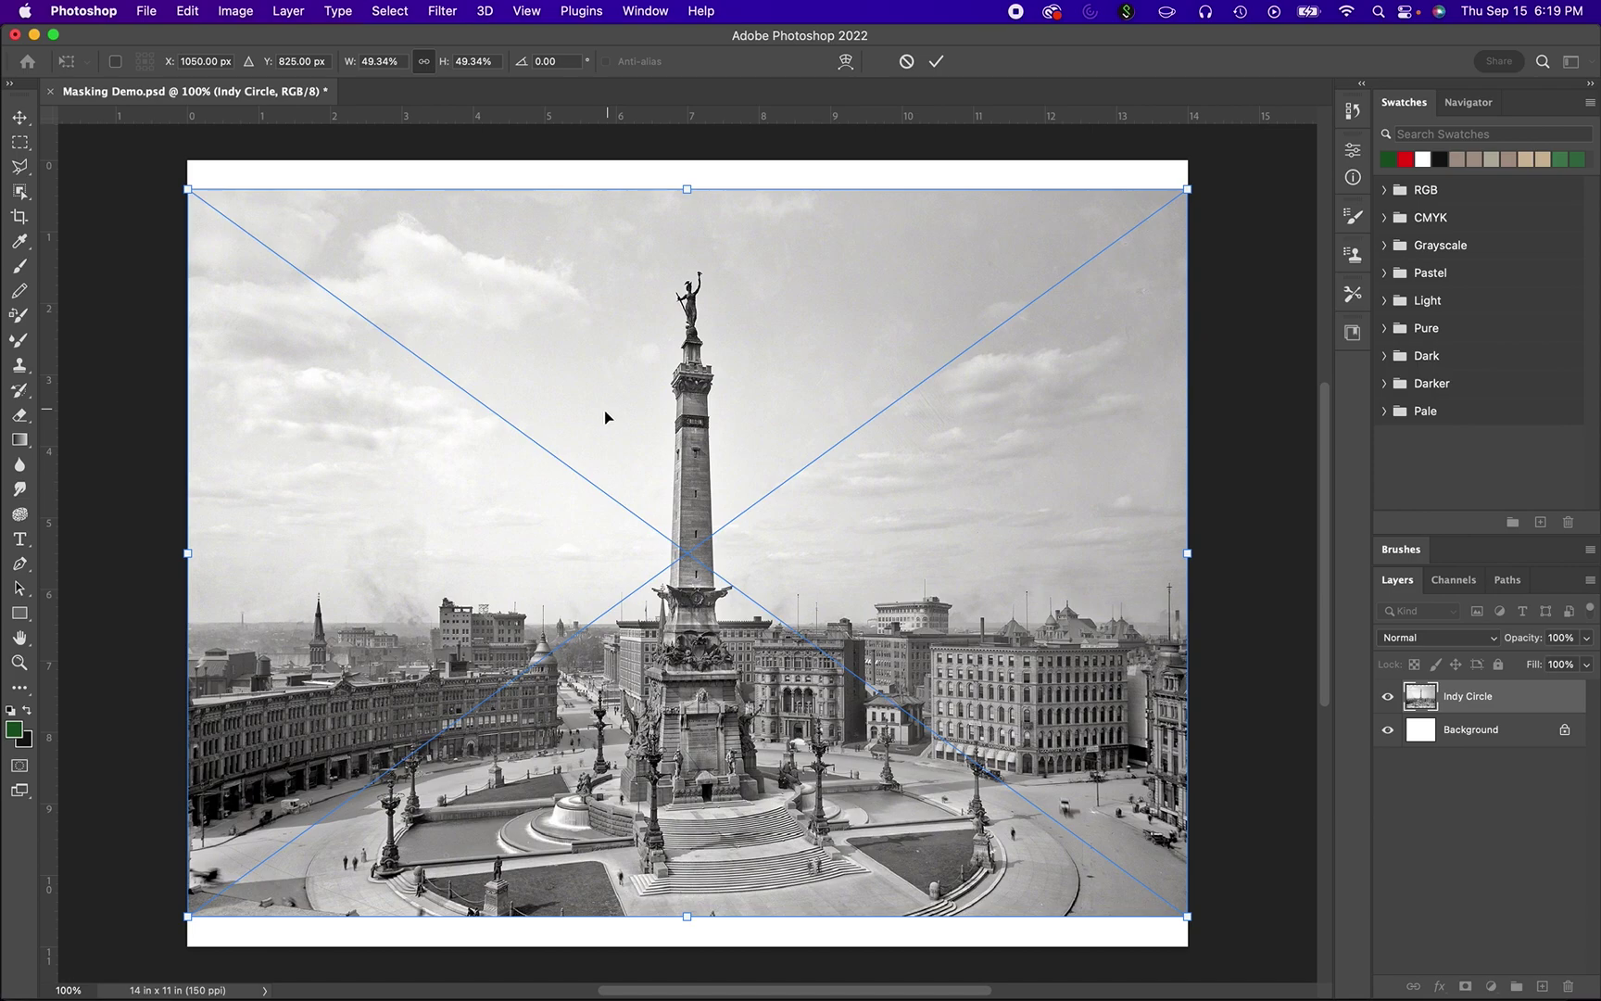
mouse_move(608, 406)
mouse_down()
mouse_move(661, 404)
mouse_move(647, 422)
mouse_move(610, 416)
mouse_up()
Commit the placement, then shift the photo upward and scale it up from its corner
key(Return)
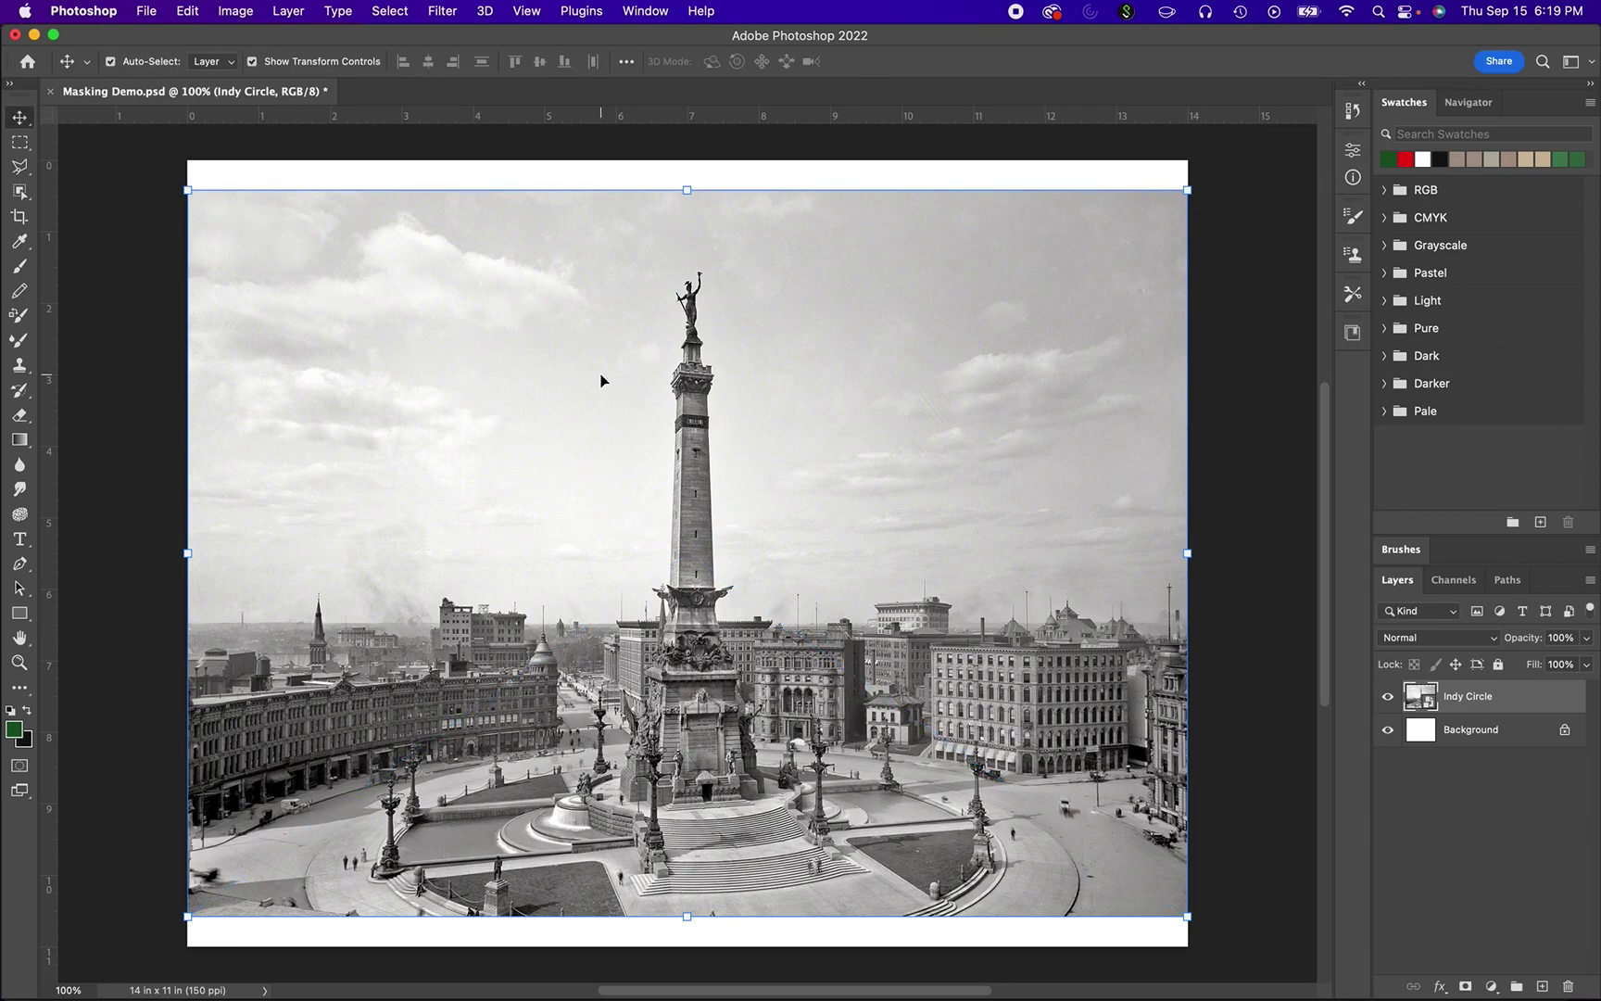
scroll(600, 380, left, 2)
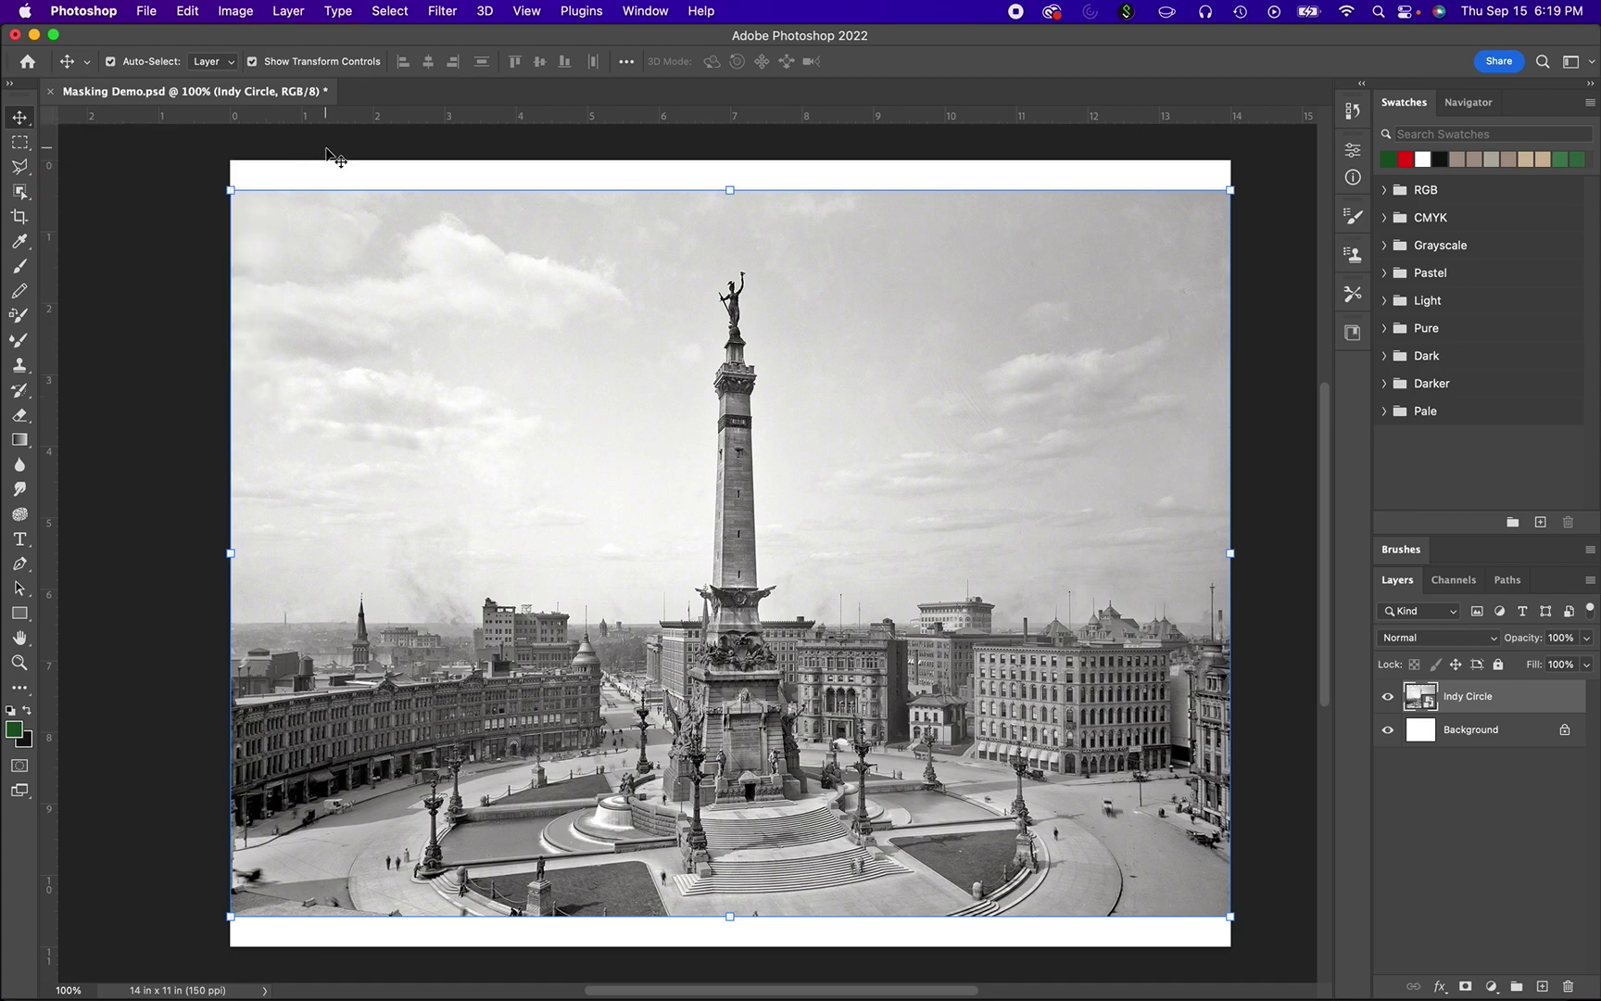
mouse_move(358, 267)
mouse_down()
mouse_move(422, 315)
mouse_move(354, 262)
mouse_move(356, 241)
mouse_up()
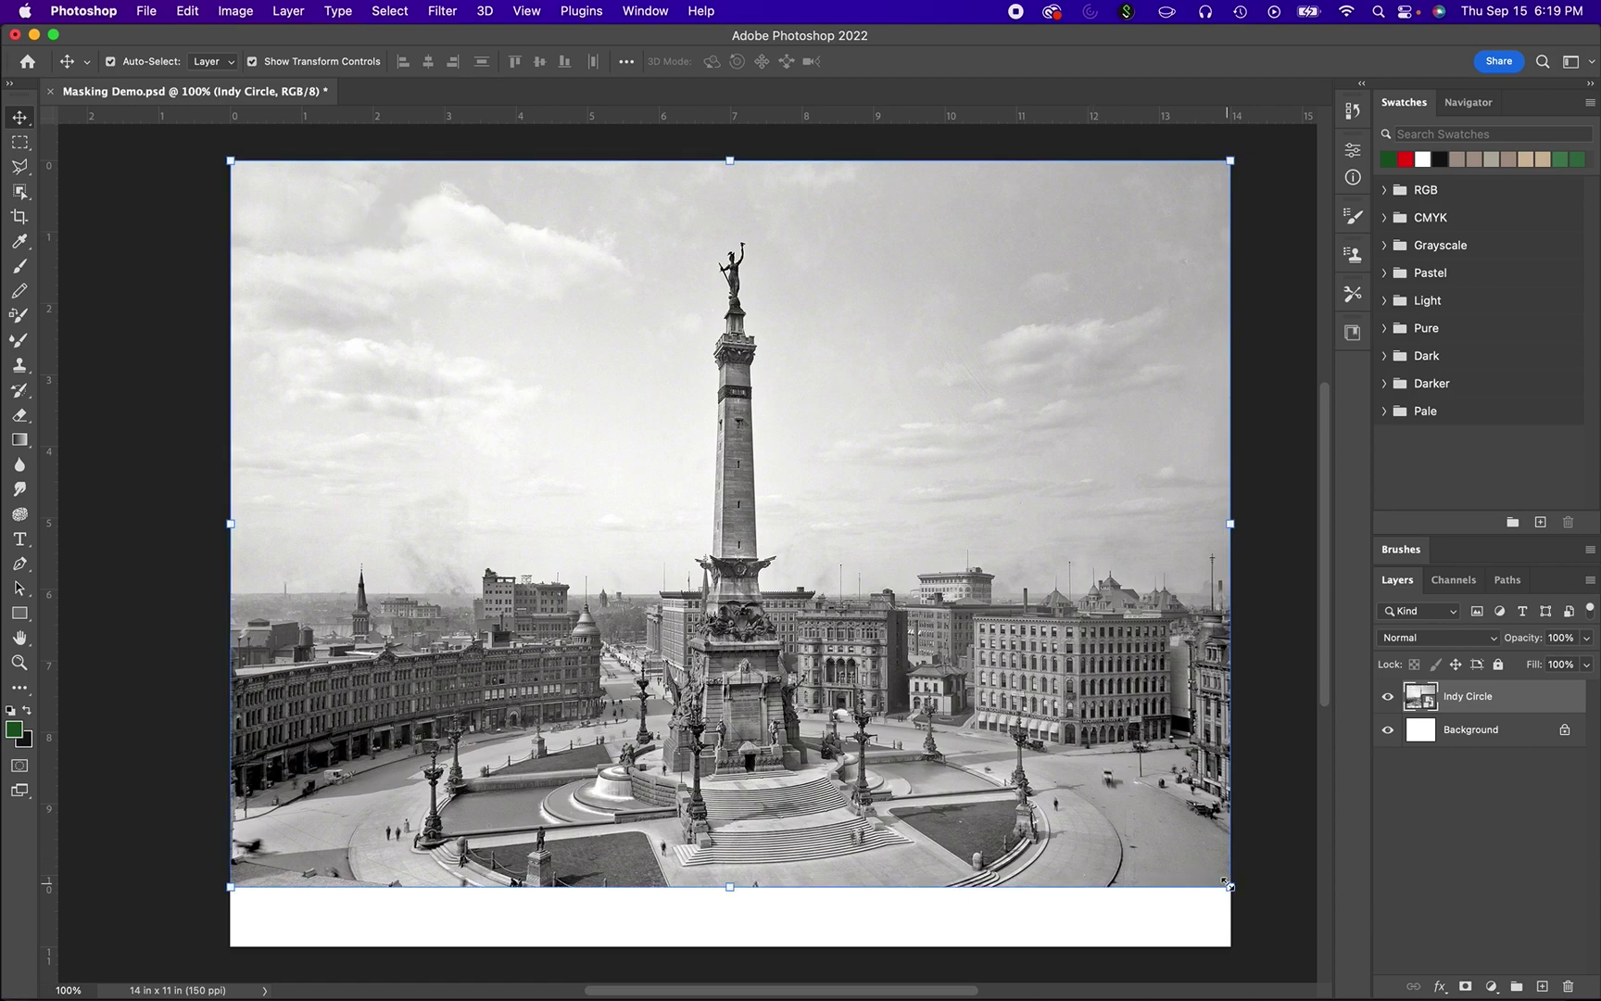
mouse_move(1225, 883)
mouse_down()
mouse_move(1251, 917)
mouse_move(1224, 898)
mouse_up()
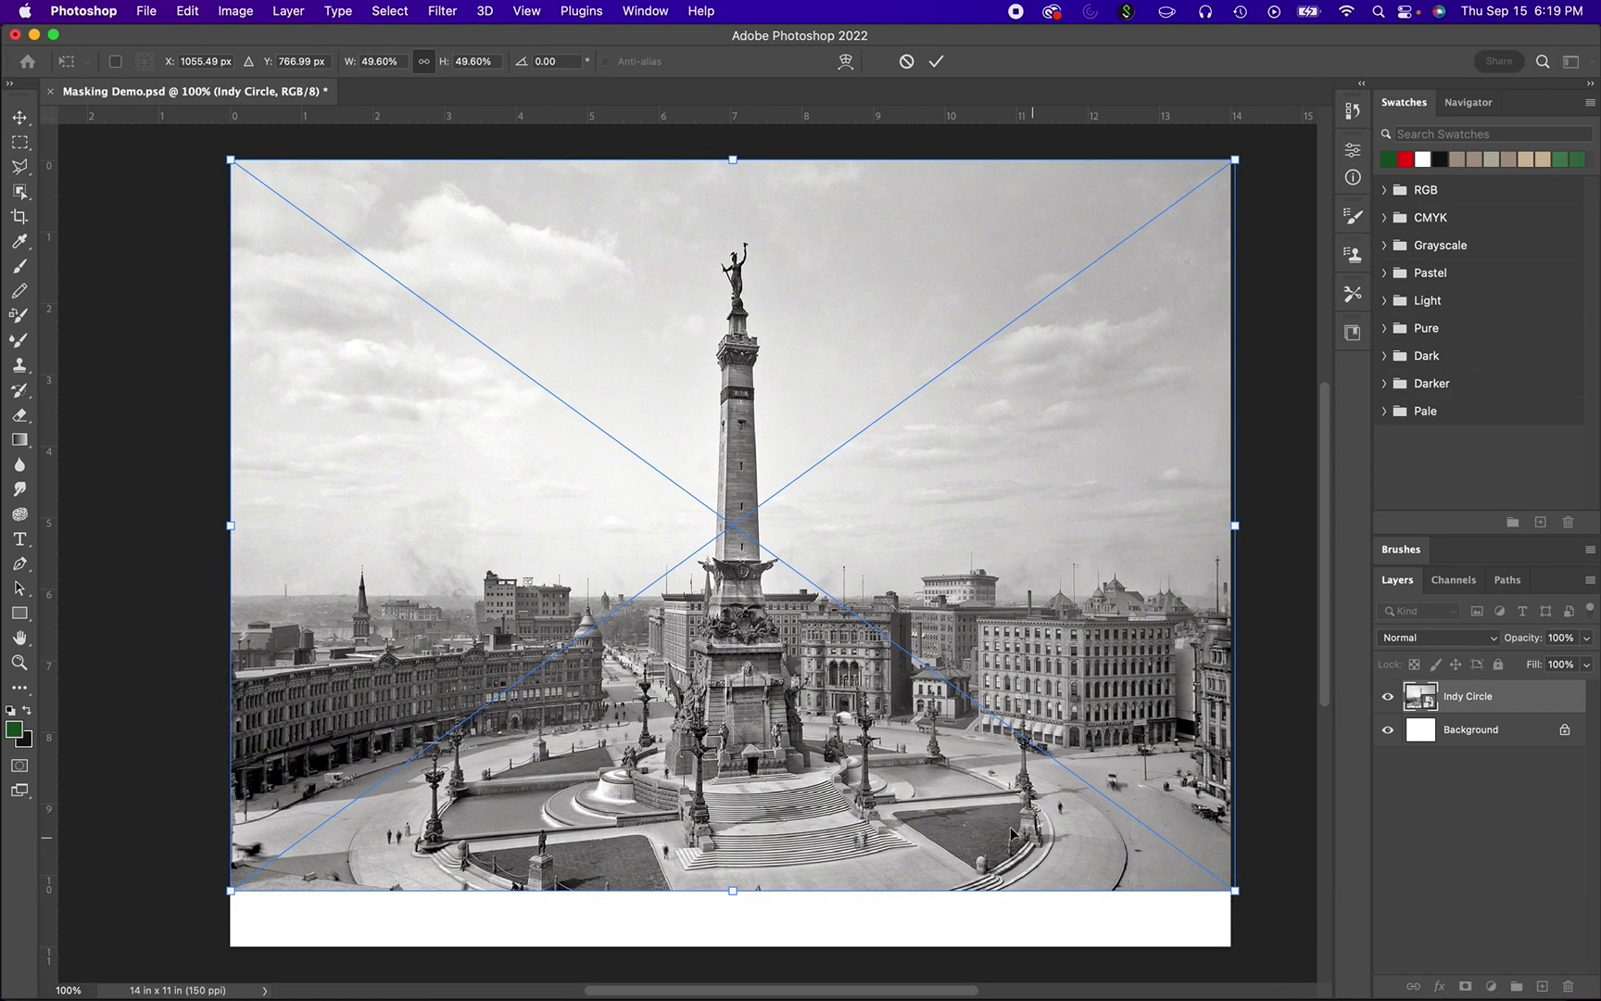
click(23, 123)
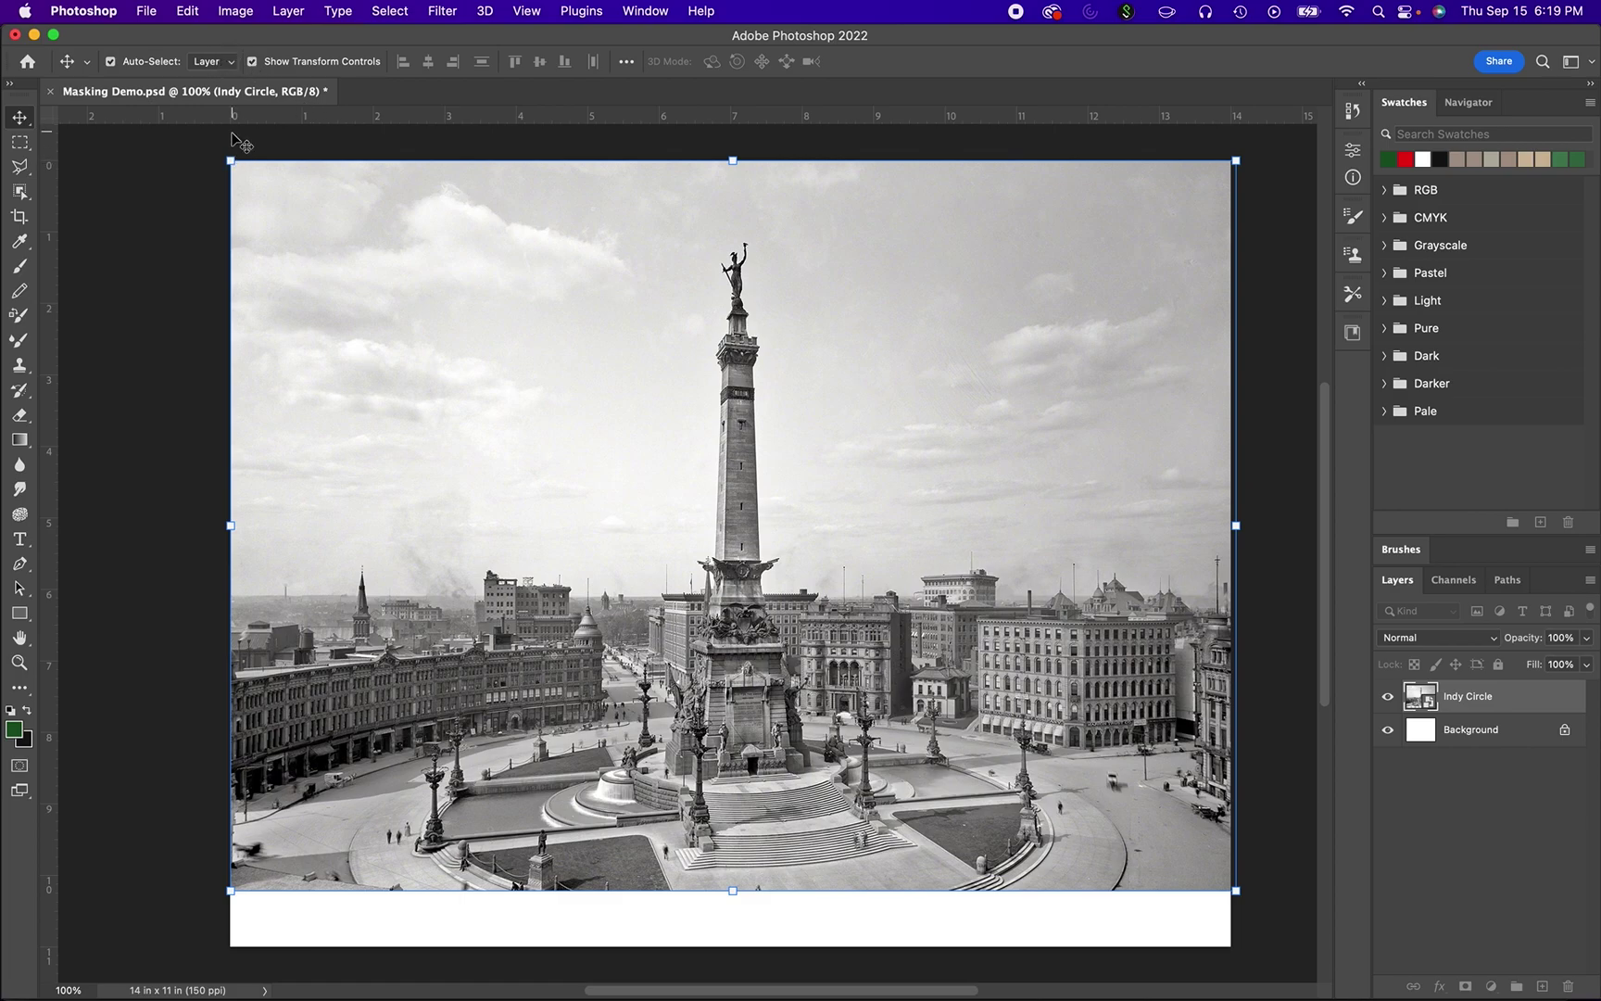
Enlarge the photo to cover the page, shift it left to centre it, and commit
click(253, 63)
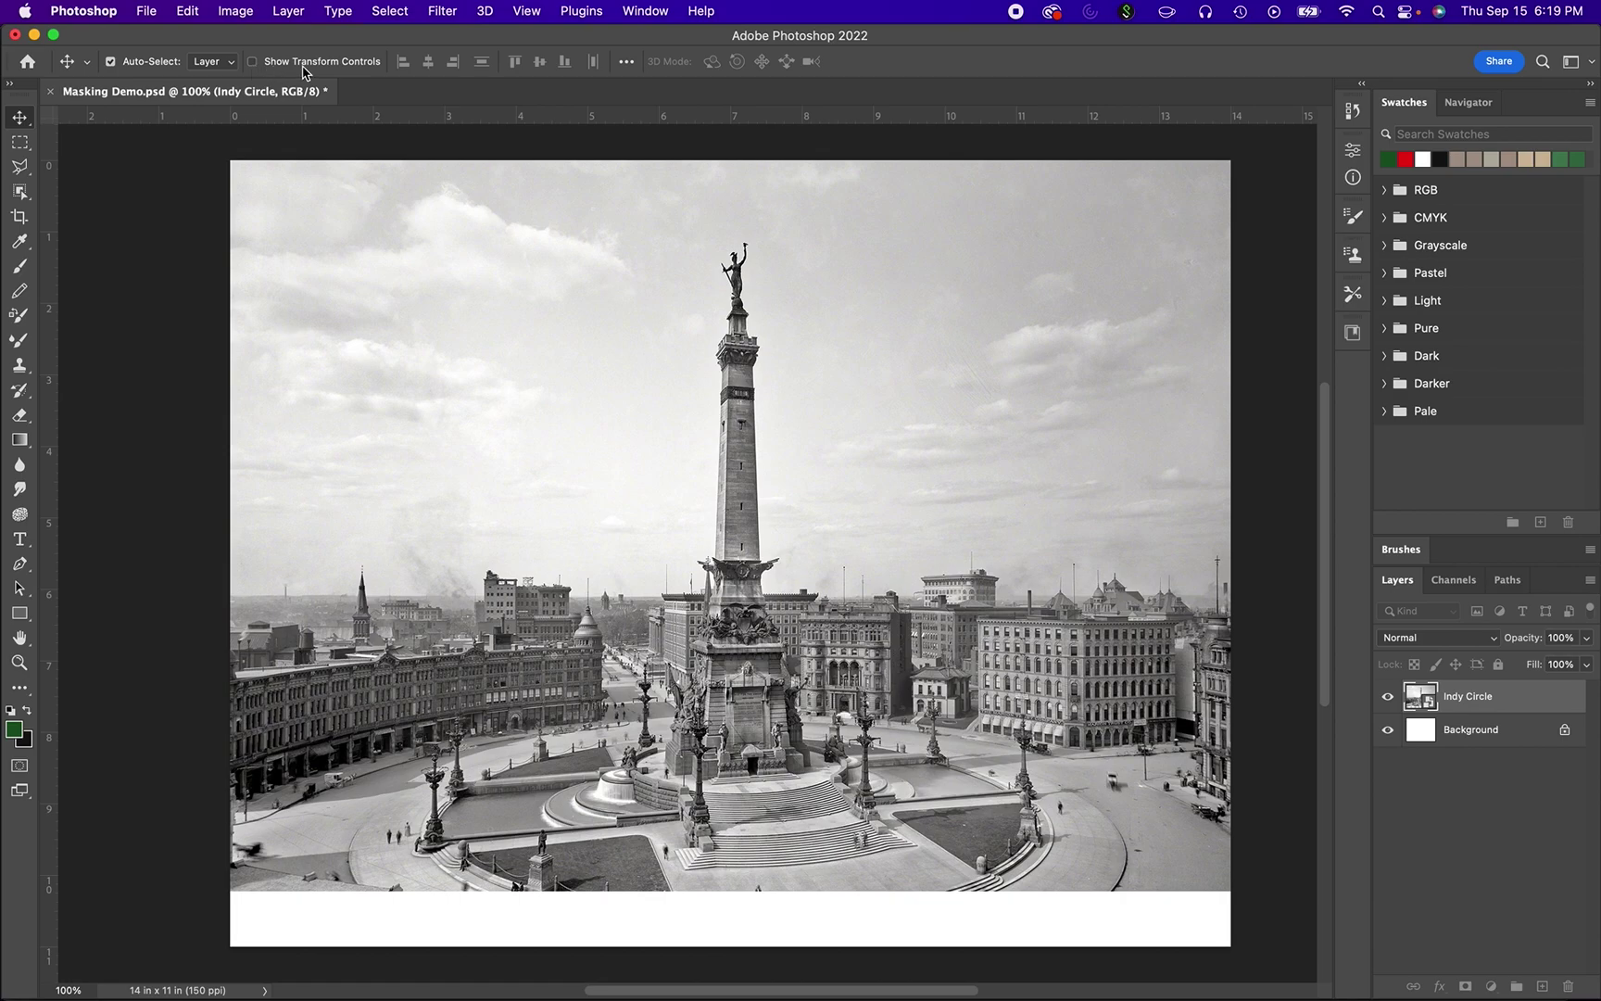
click(252, 63)
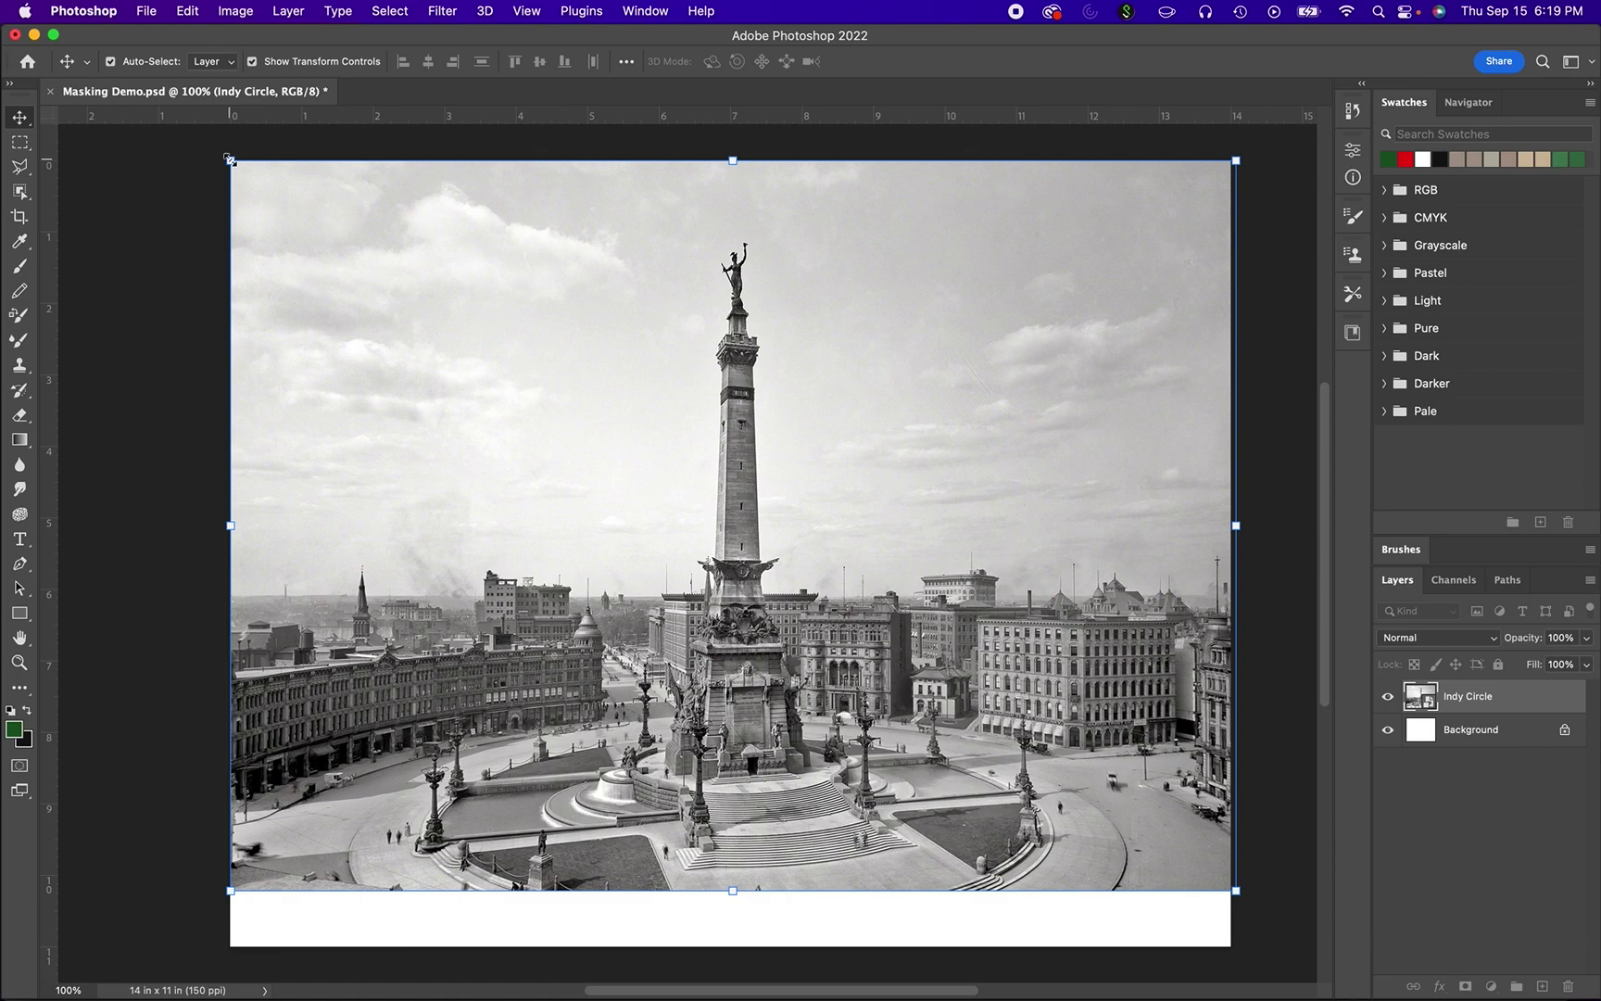
mouse_move(231, 161)
mouse_down()
mouse_move(308, 214)
mouse_move(231, 162)
mouse_up()
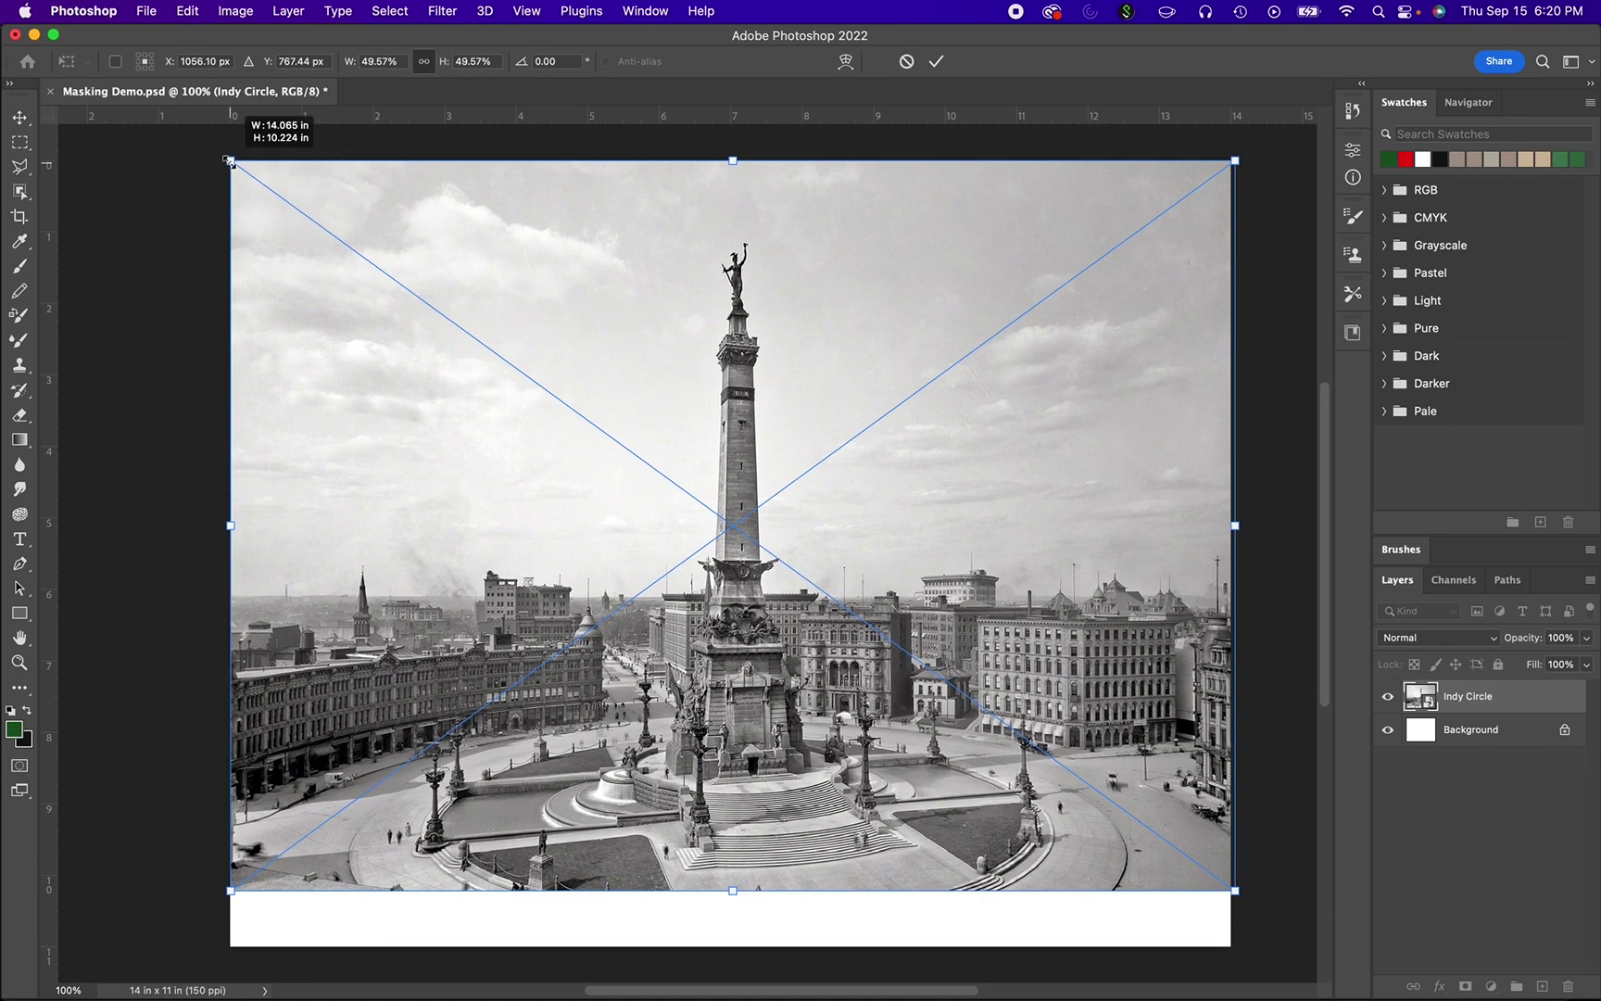
drag(1236, 891, 1313, 947)
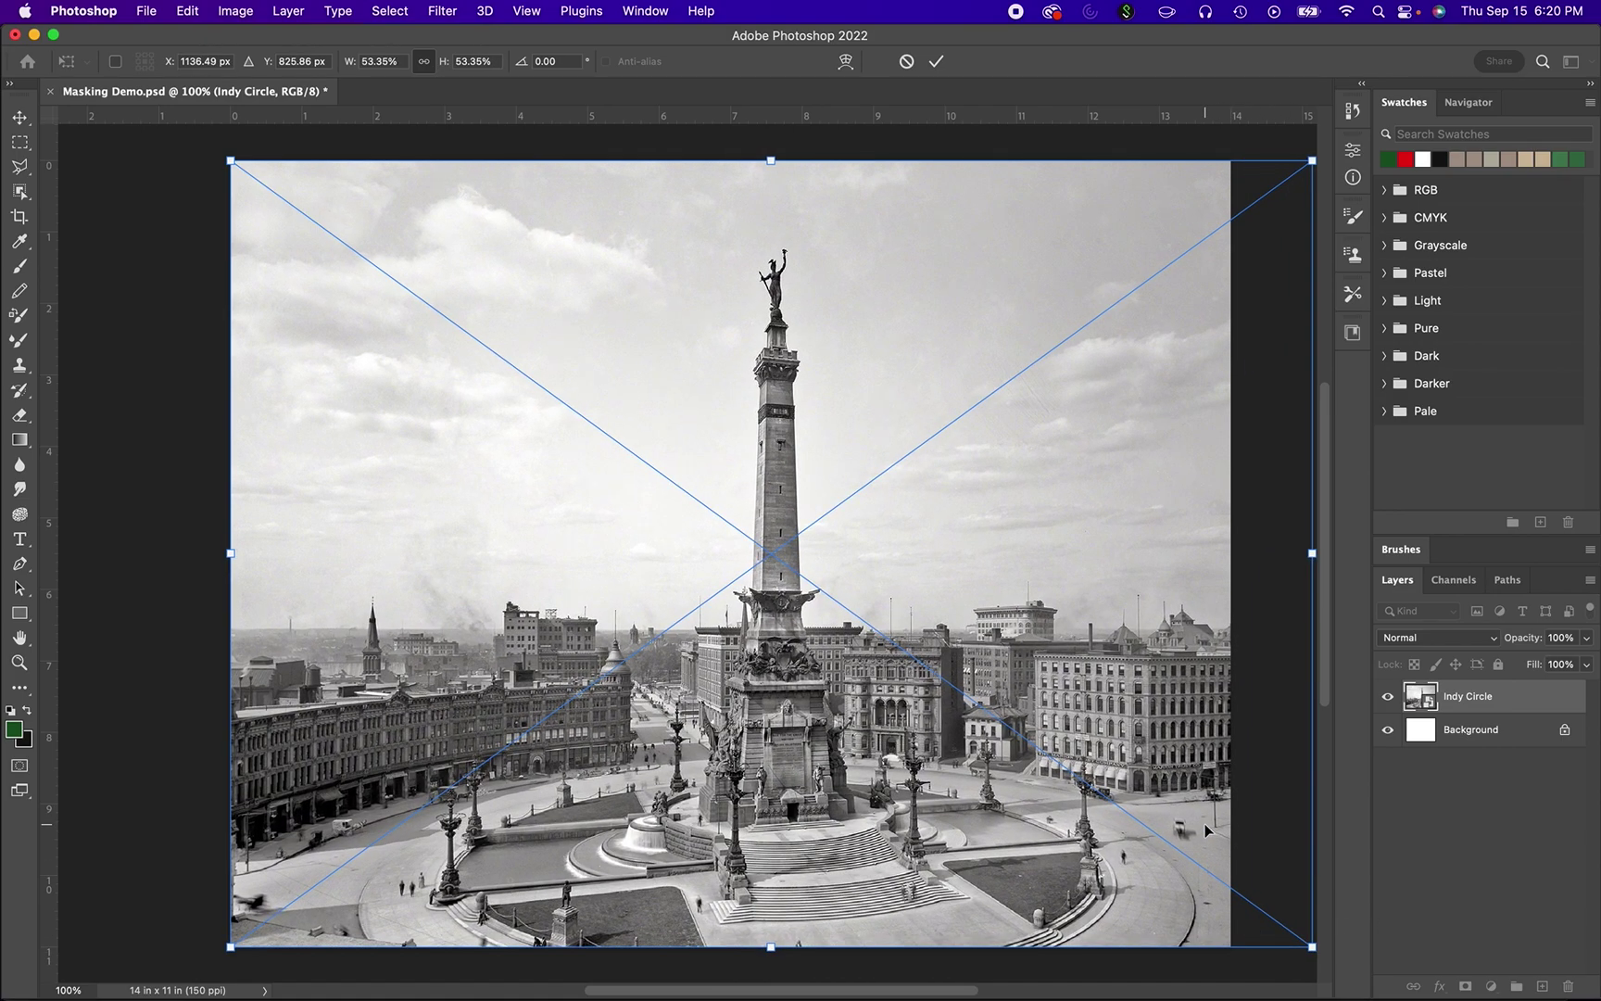
drag(1206, 829, 1178, 832)
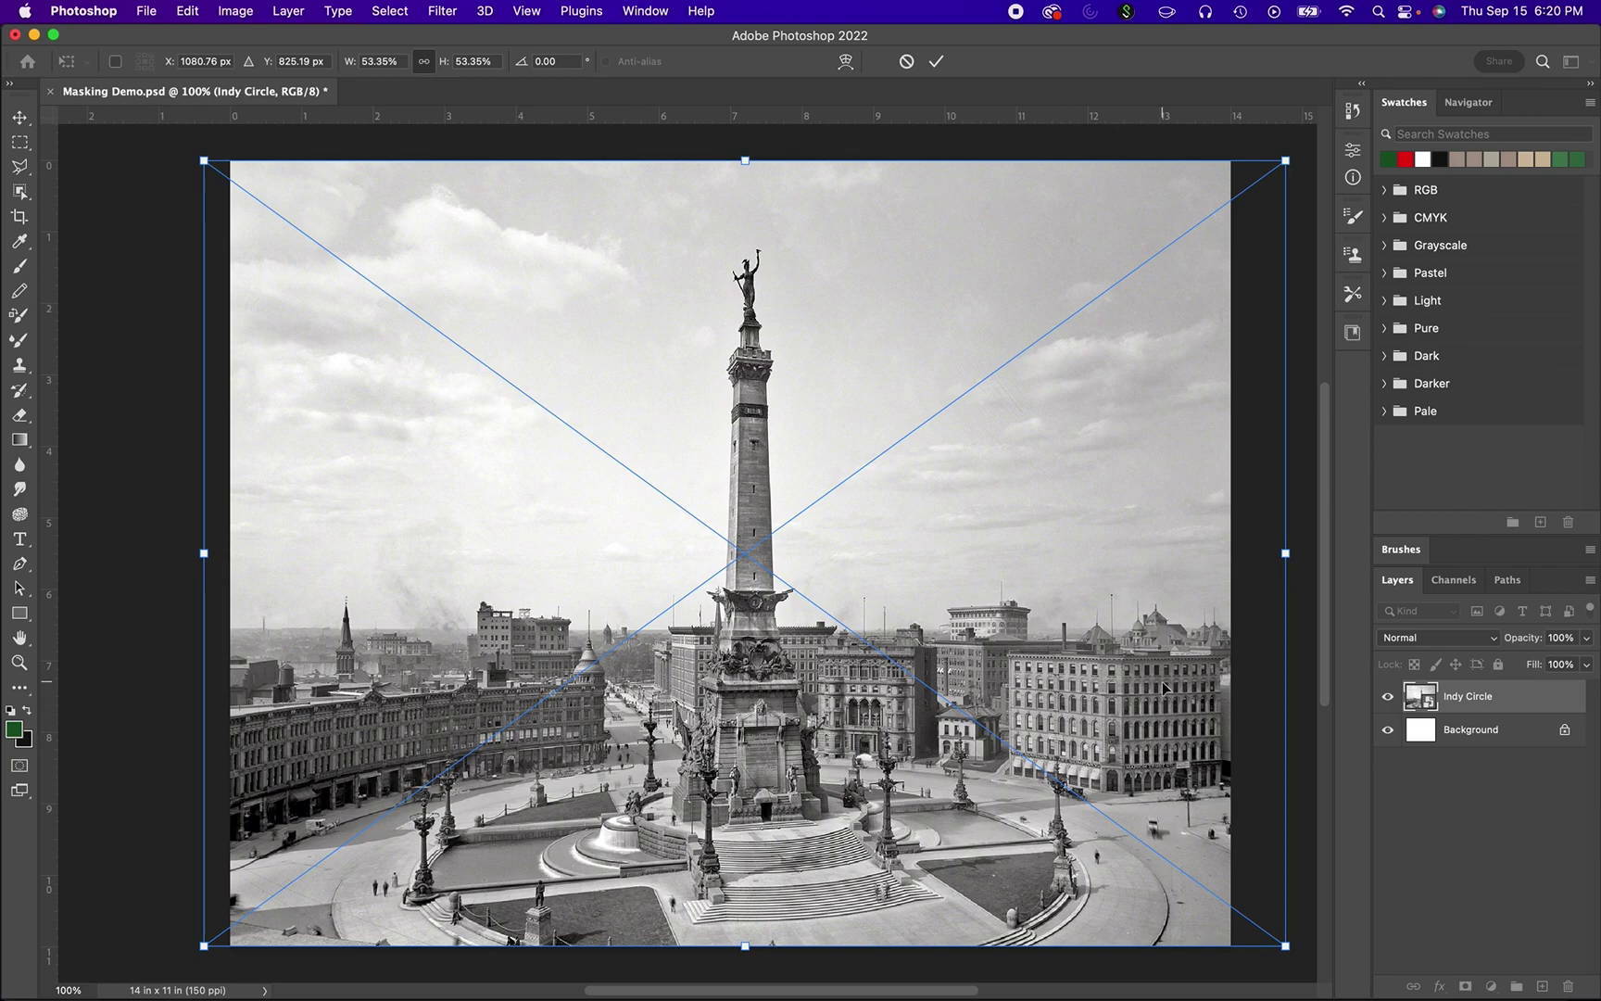
key(Return)
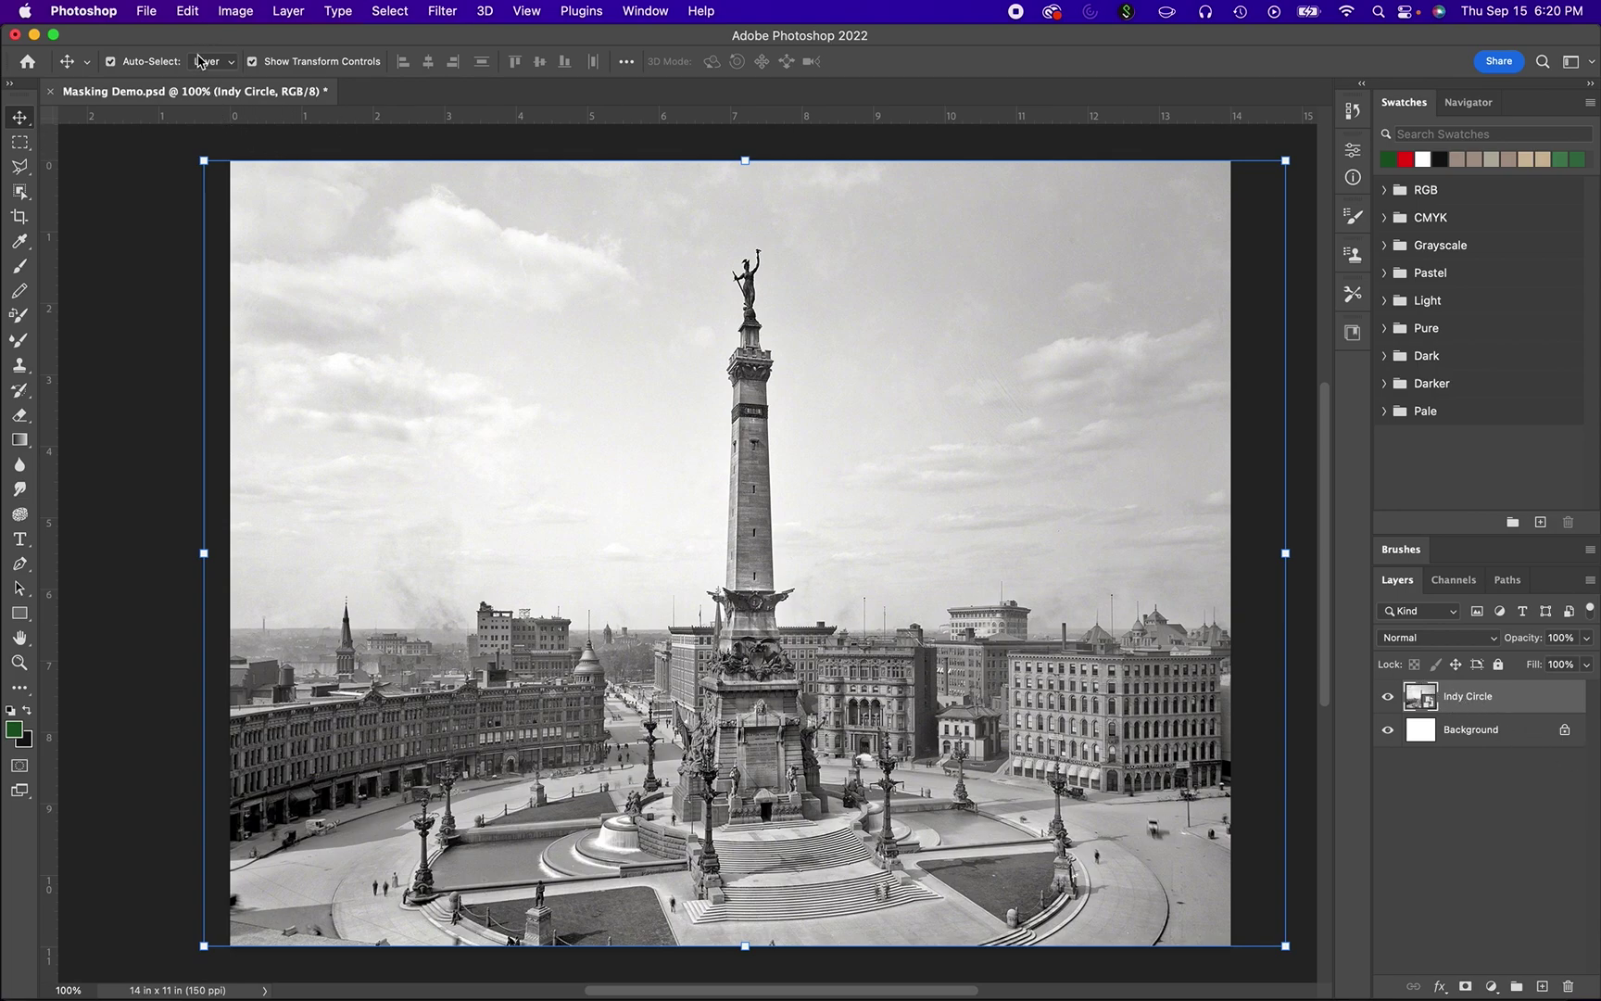
Place the Indy Map plat as an embedded layer above Indy Circle, scaled to 61.60%
click(146, 13)
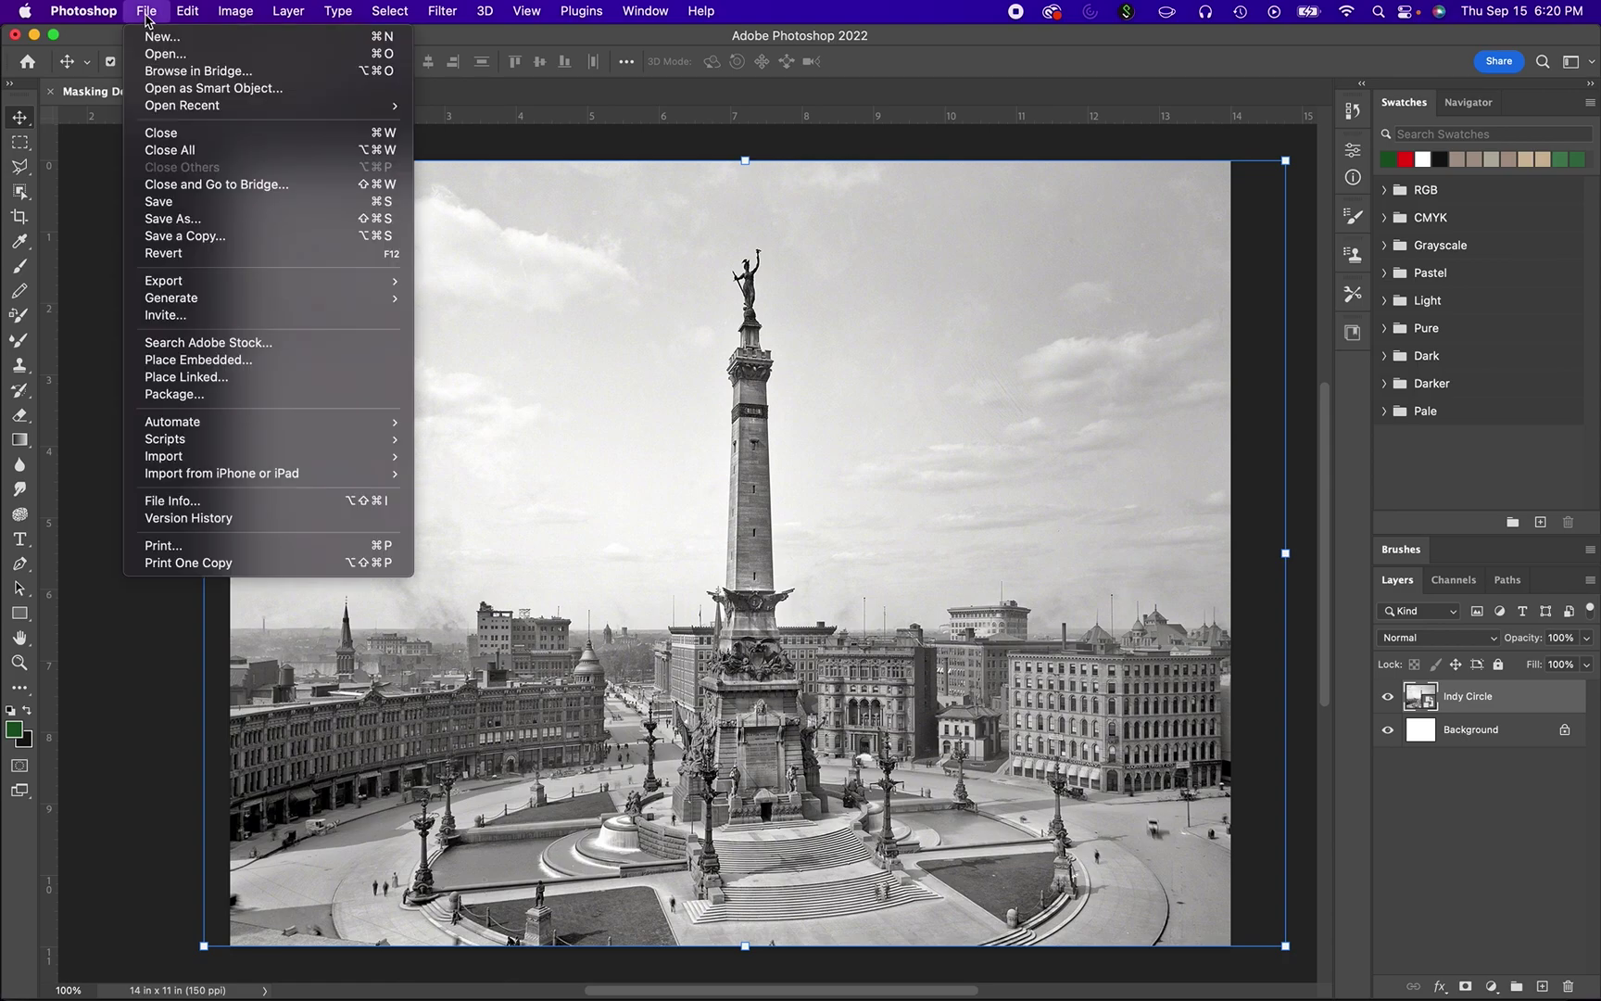
click(184, 362)
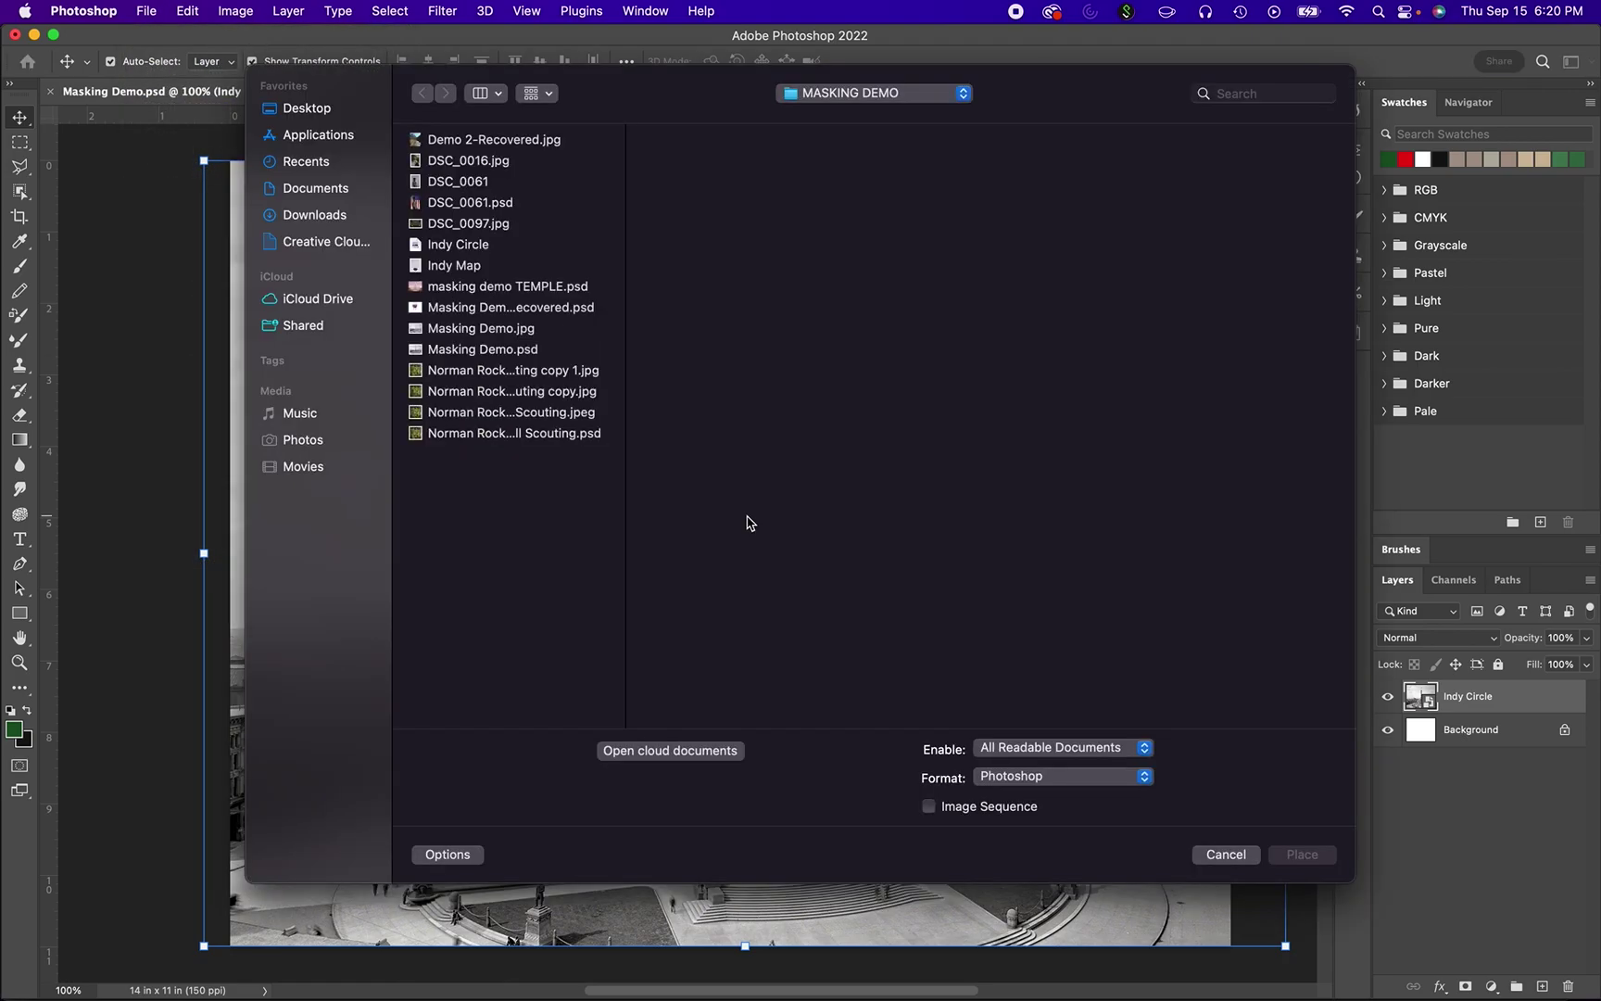
click(481, 271)
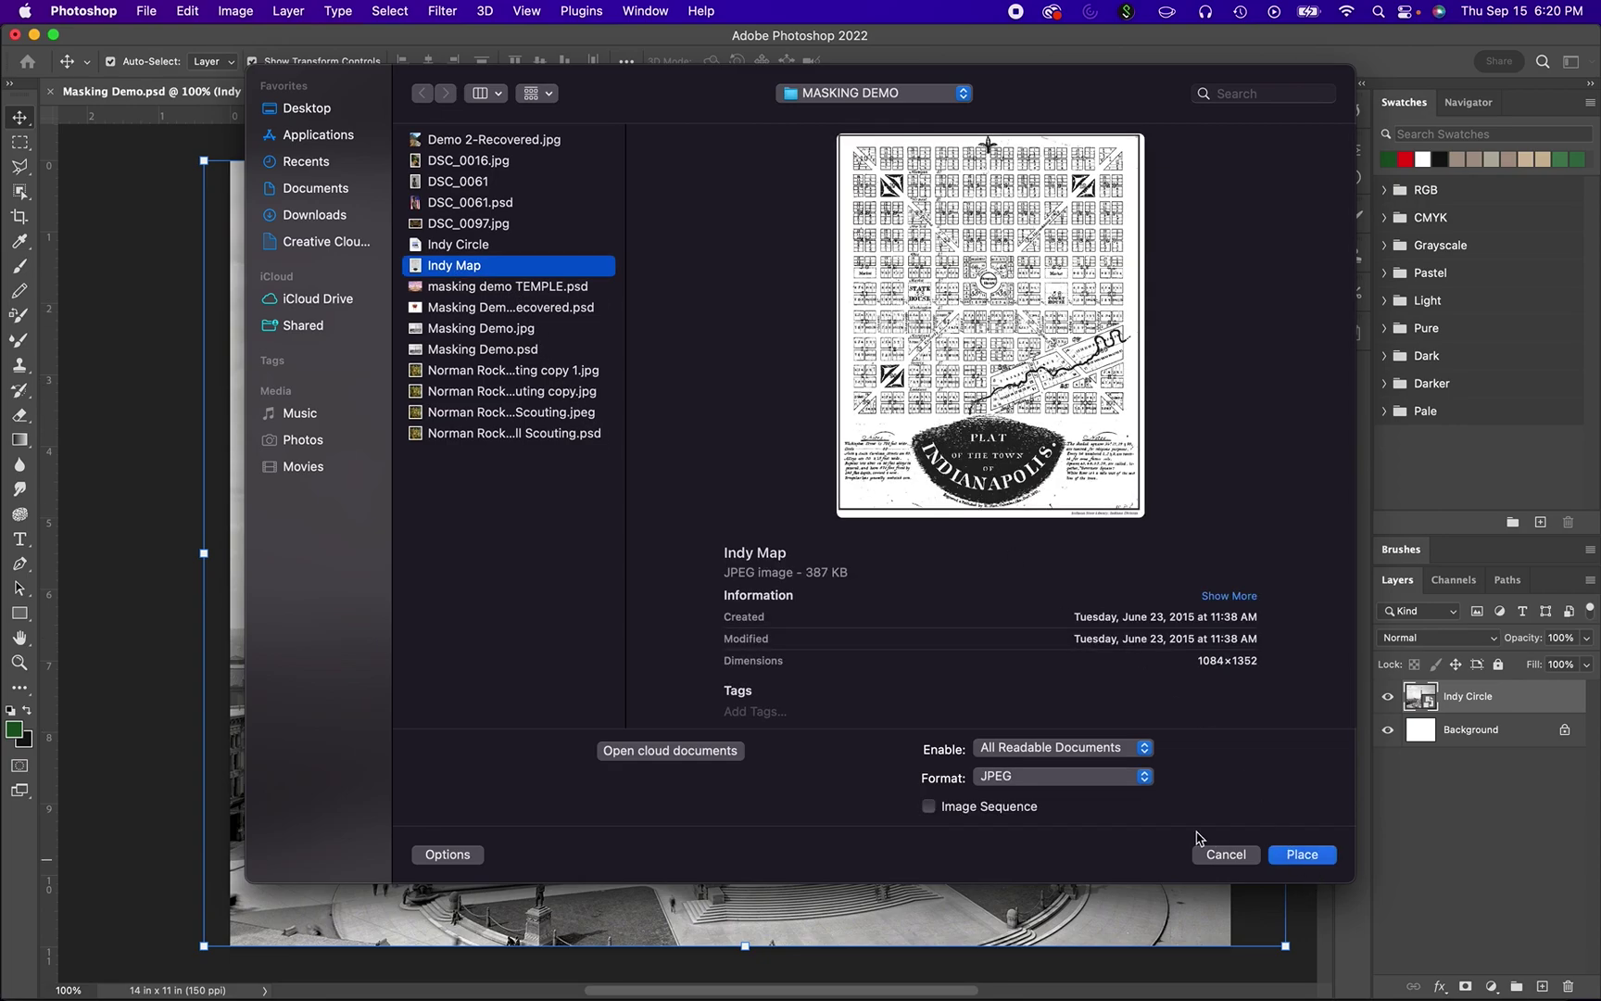
click(1314, 860)
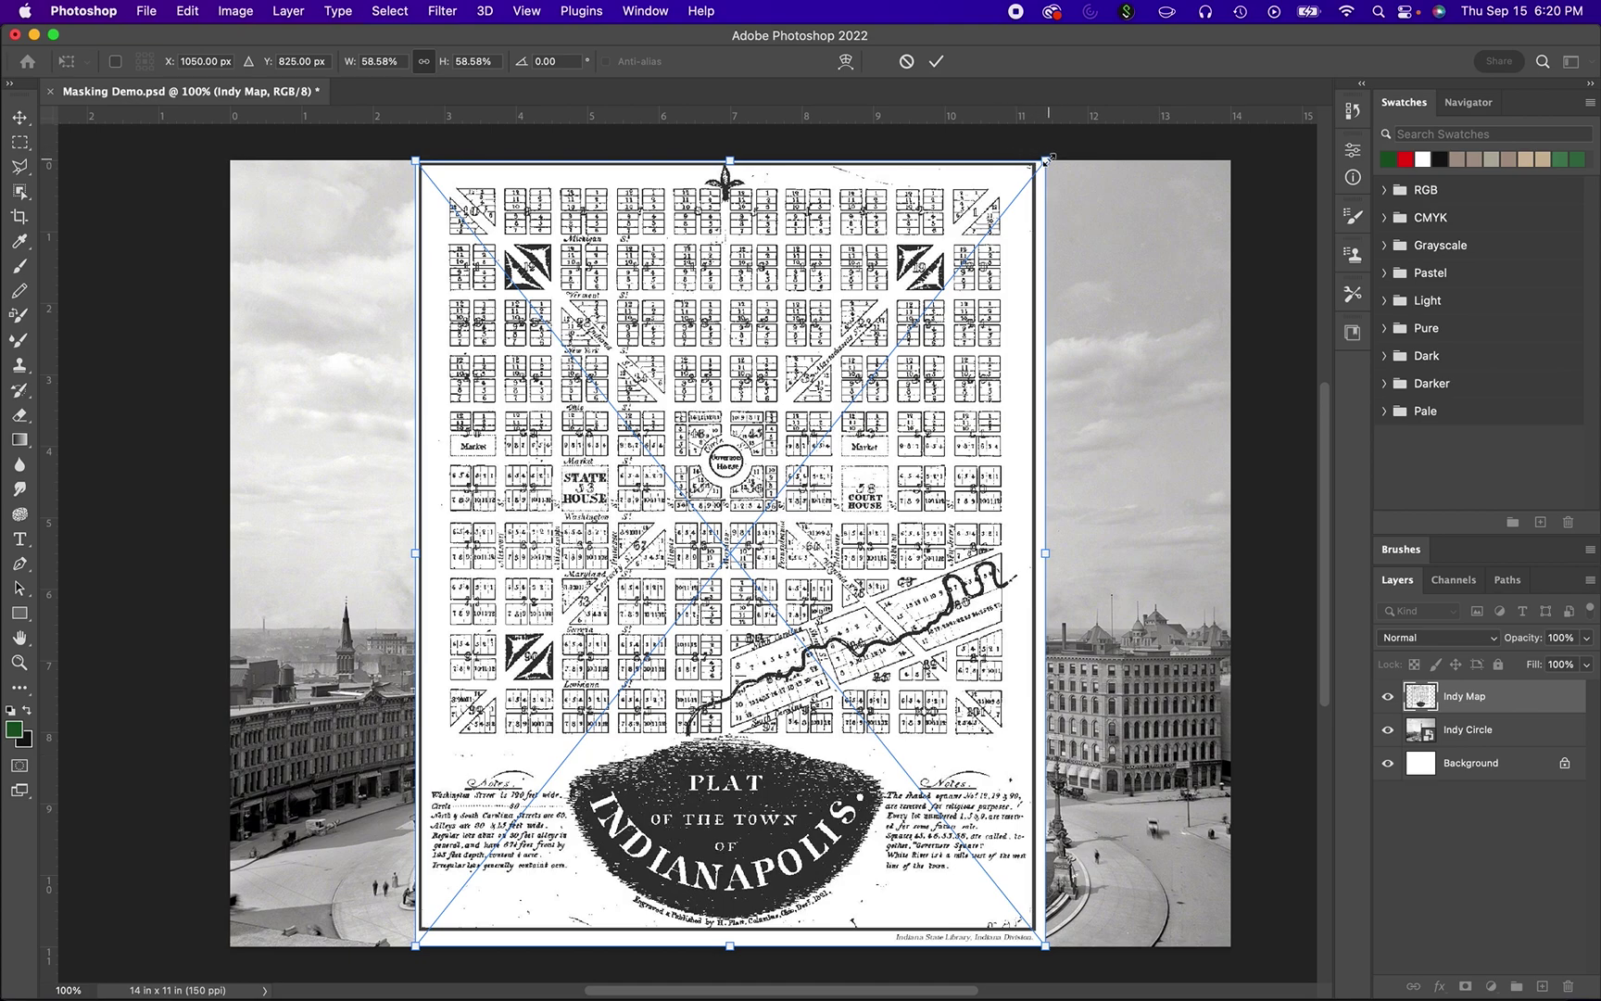
drag(1047, 159, 1076, 125)
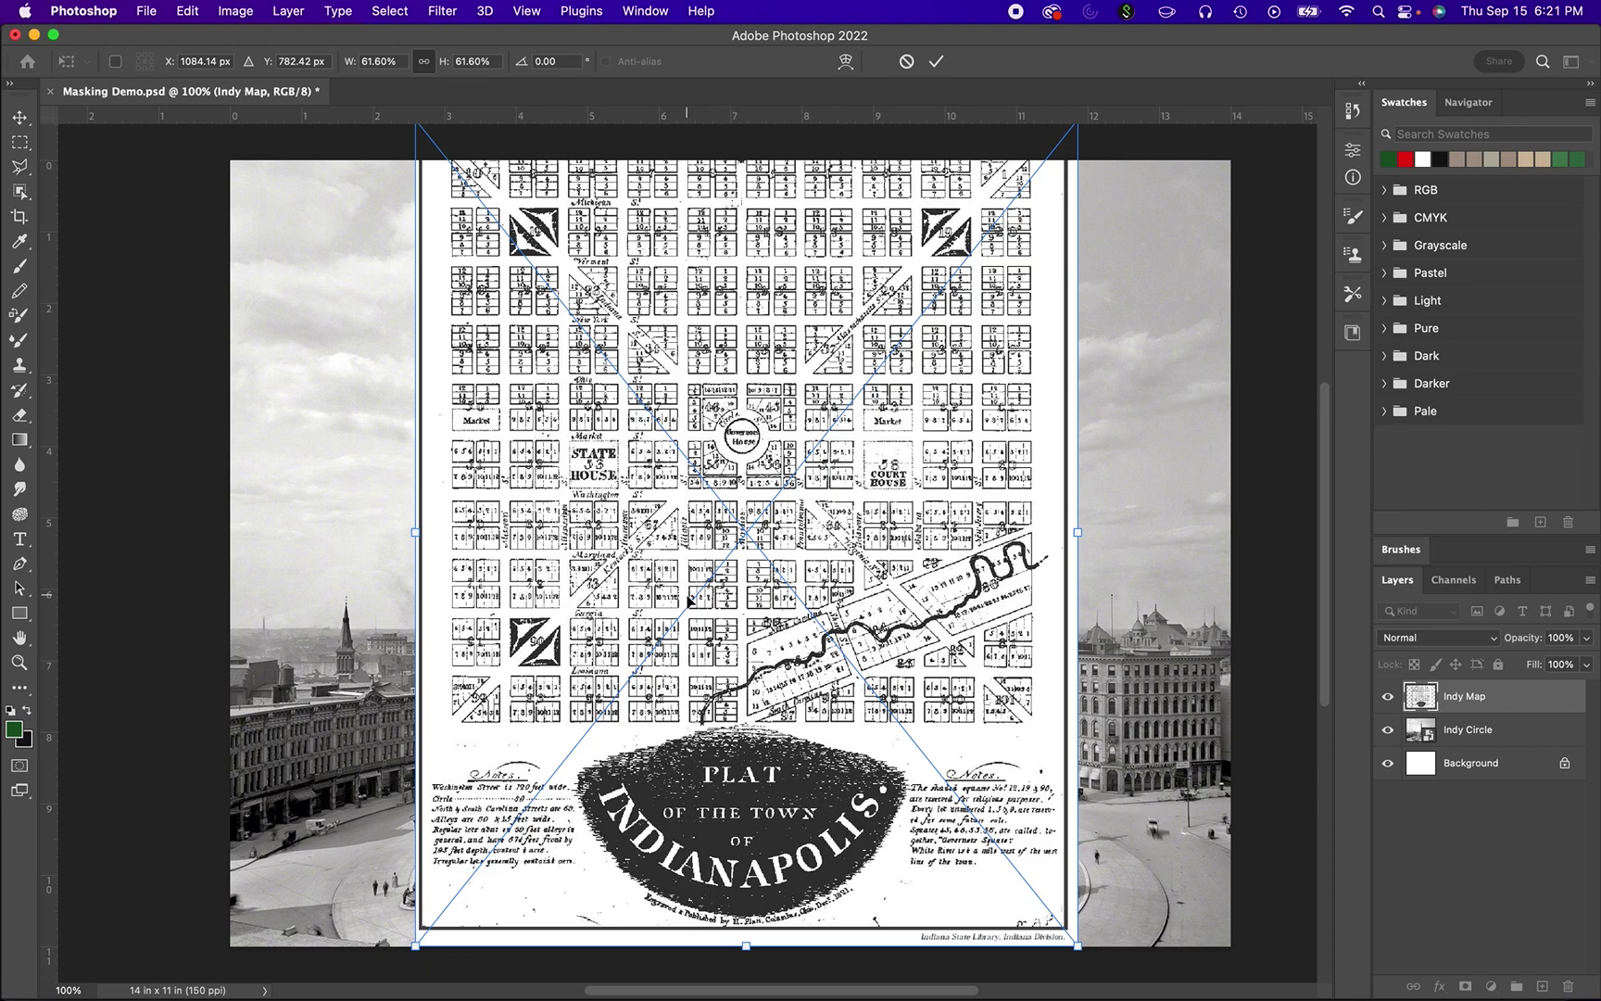
key(super+minus)
key(super+minus)
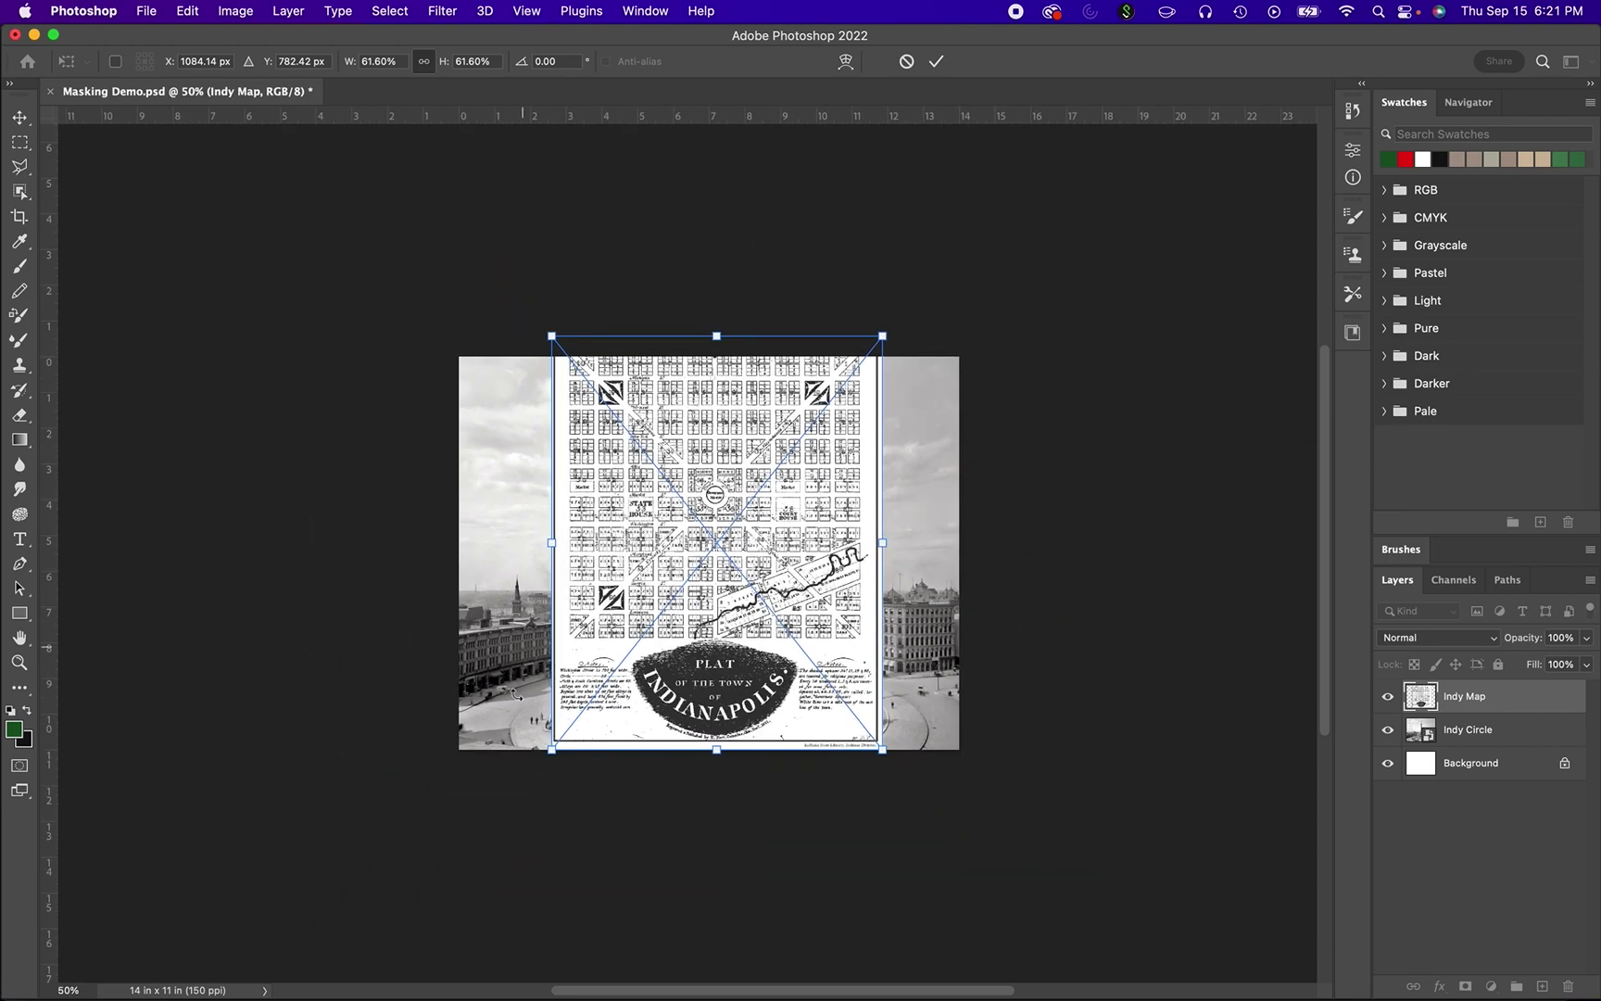
Scale Indy Map to 86.34% to span the page and move its layer beneath Indy Circle
drag(553, 751, 398, 877)
drag(659, 725, 705, 740)
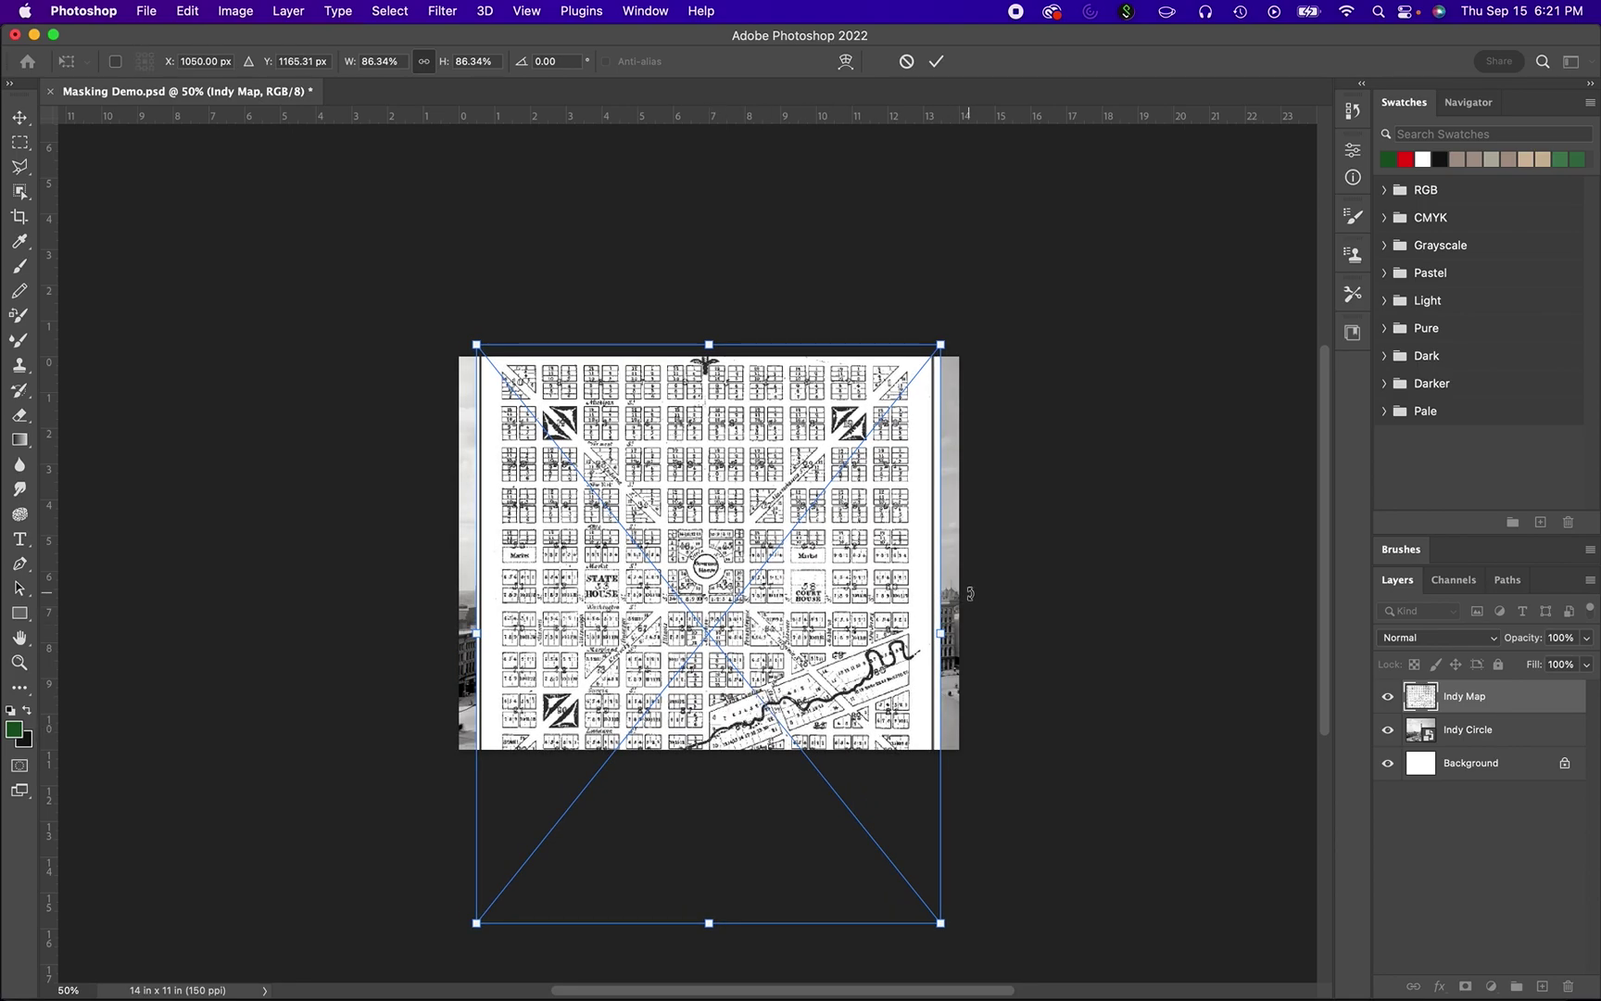
key(Escape)
key(super+1)
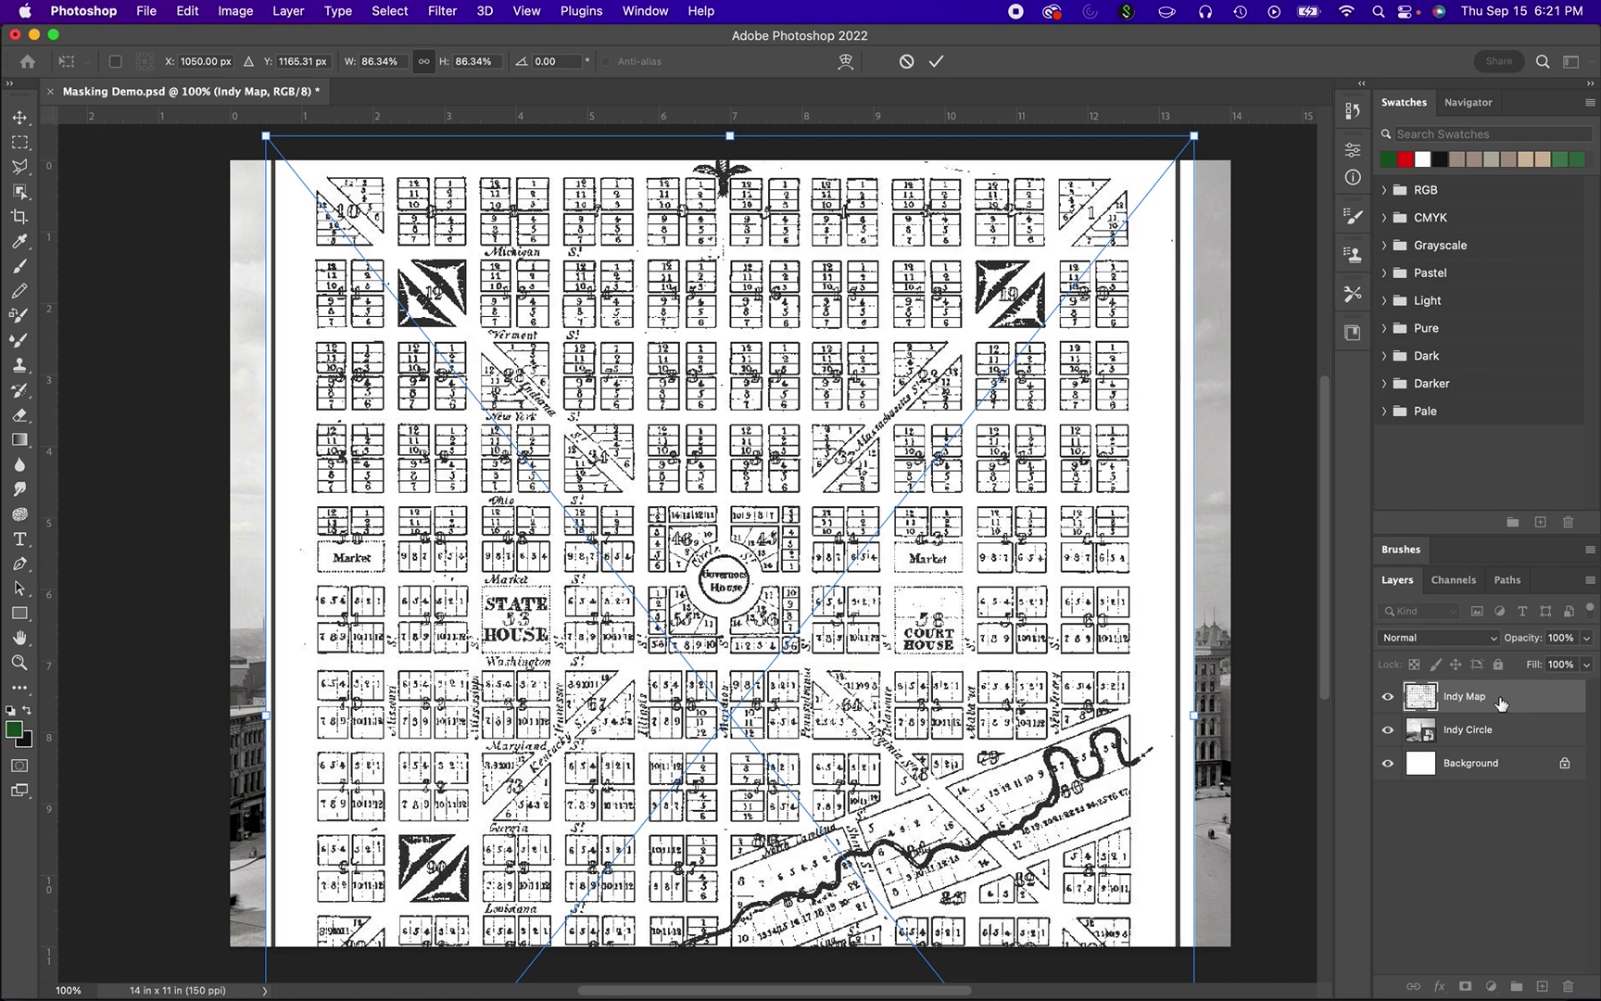
drag(1502, 704, 1501, 744)
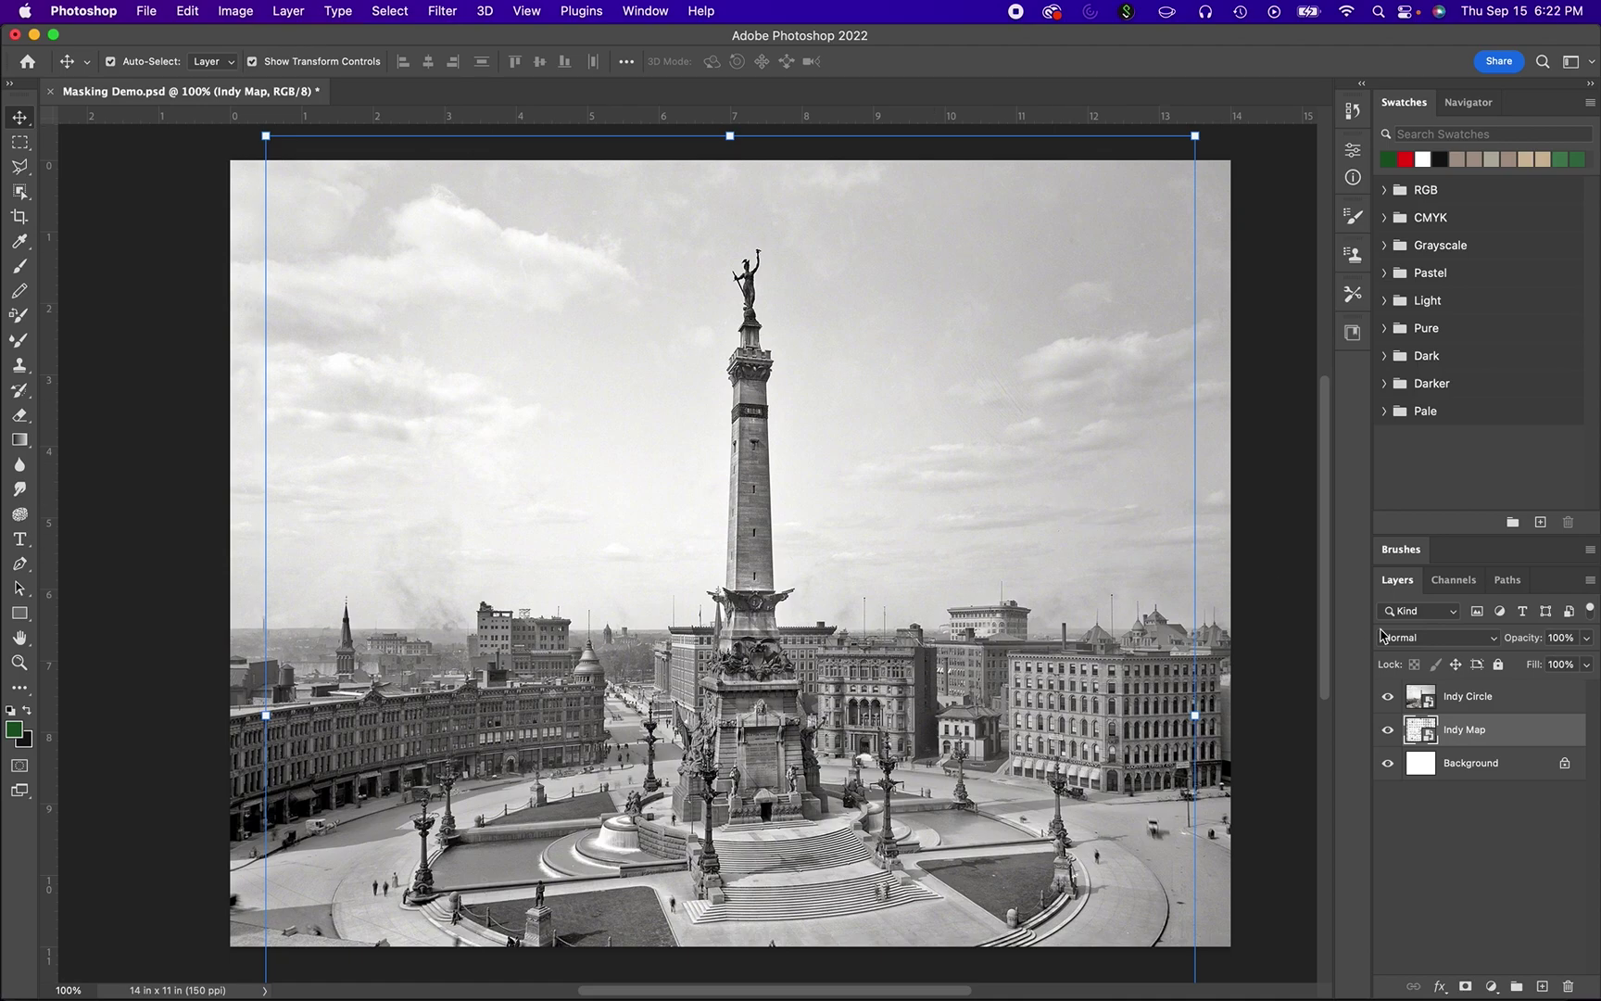
Select the Indy Circle layer in the Layers panel
click(1489, 698)
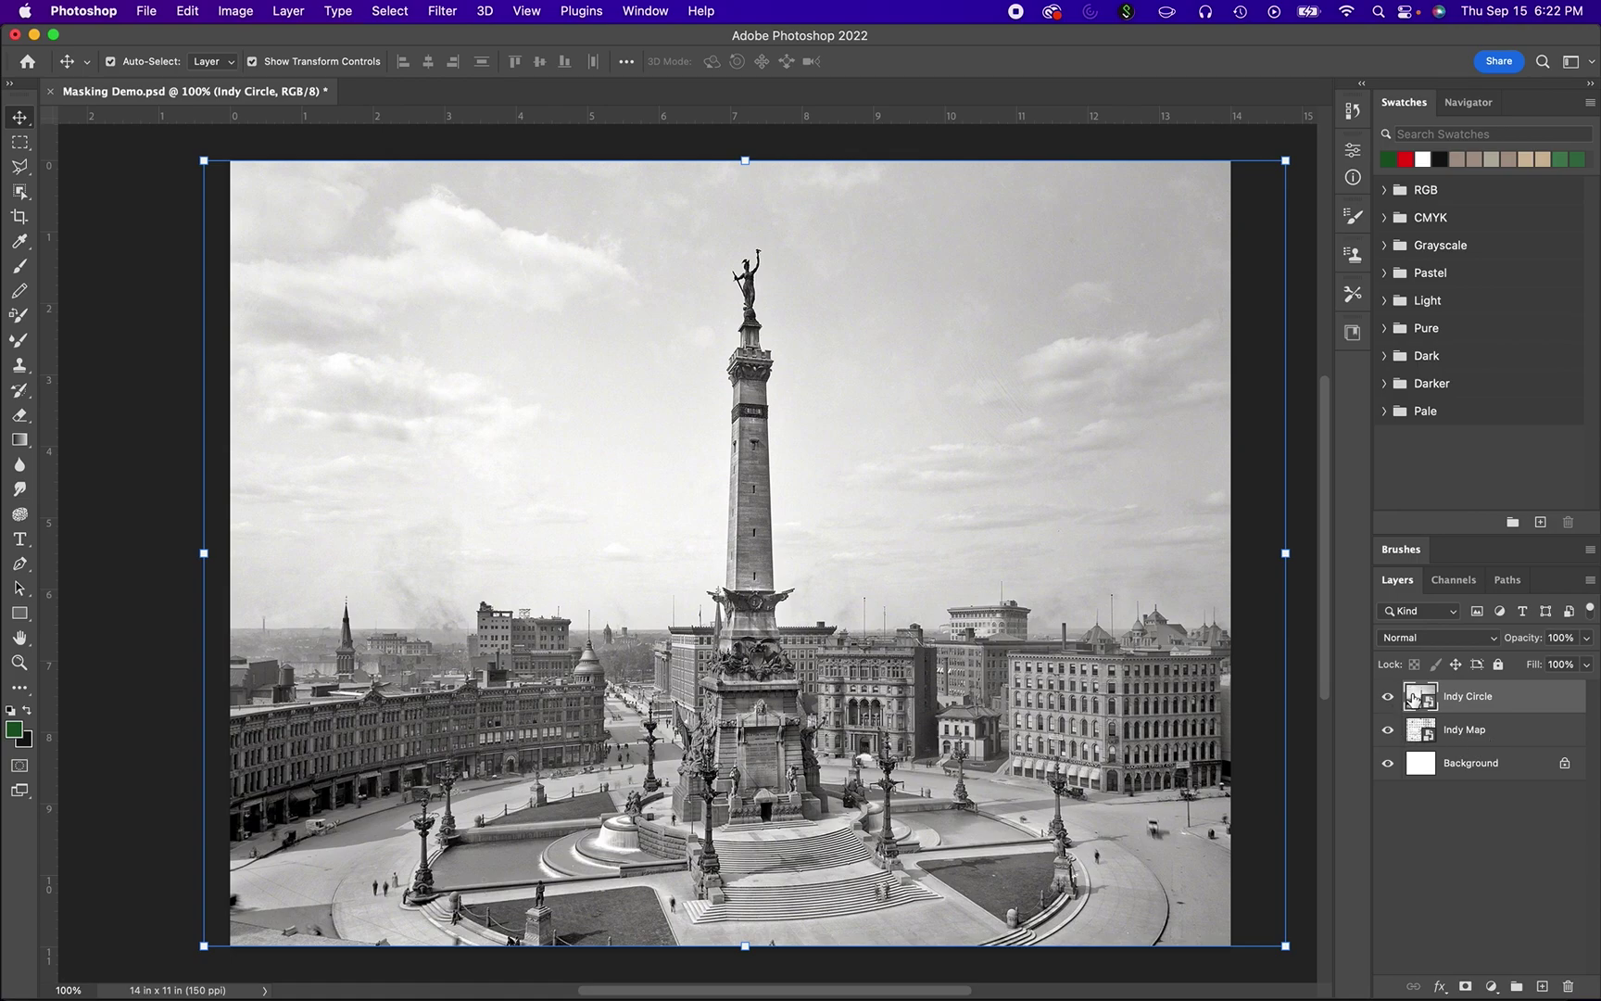
Toggle Indy Circle's visibility to confirm the map lies beneath, then add a white layer mask
click(1476, 730)
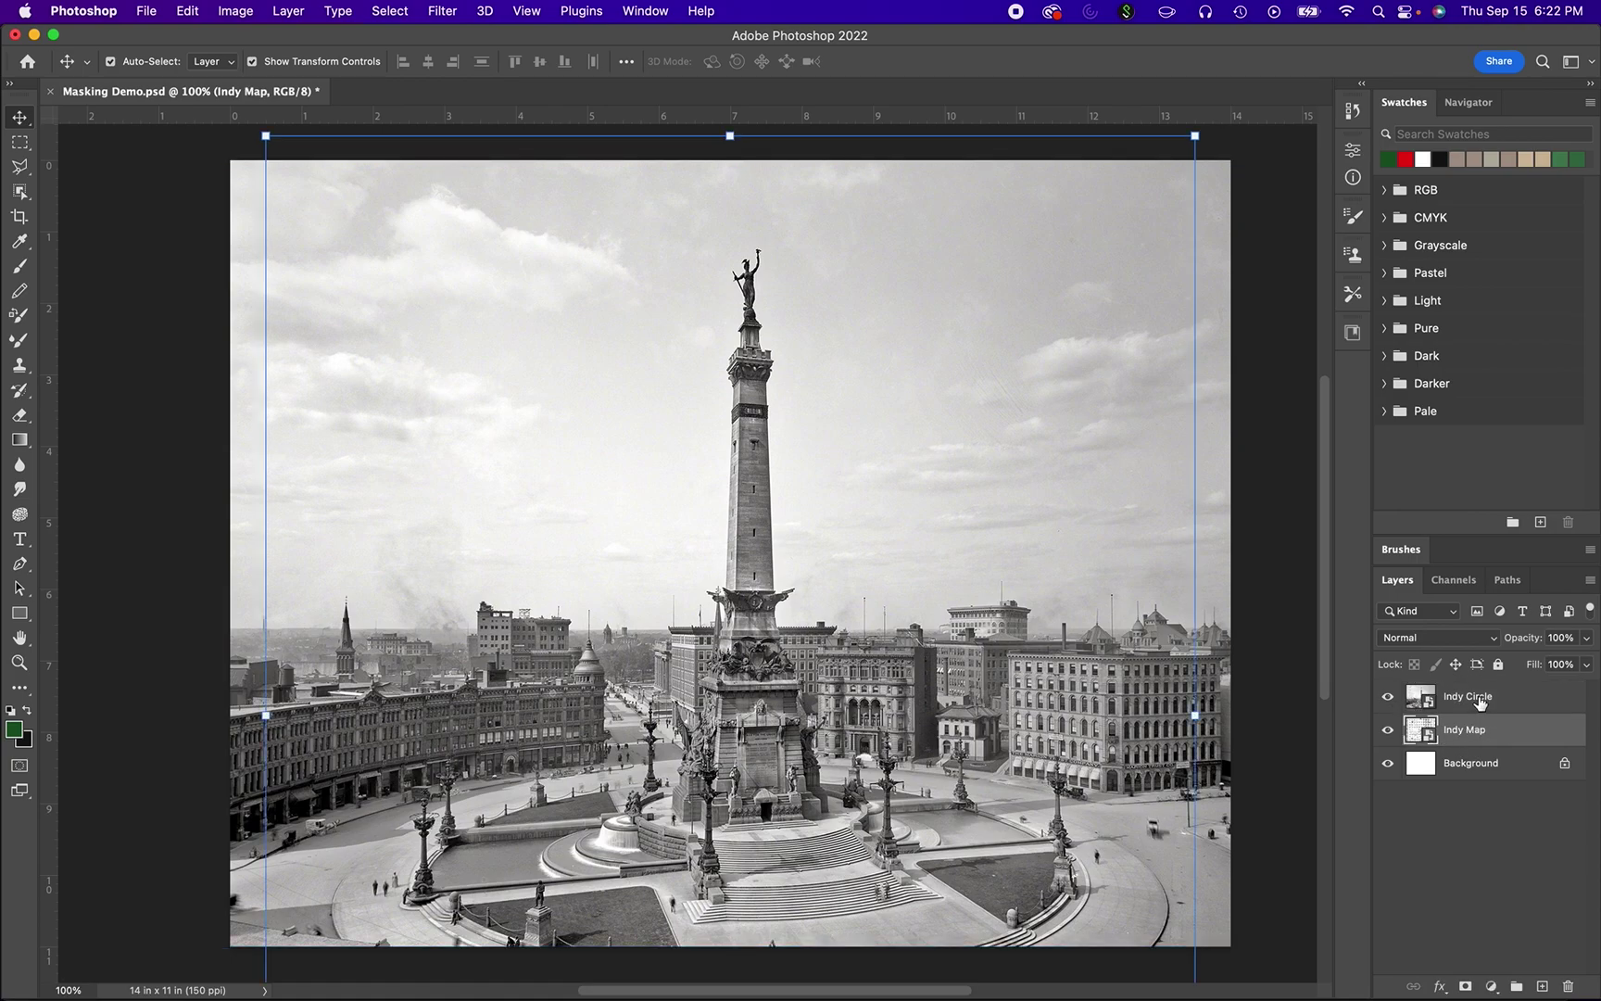
click(1479, 701)
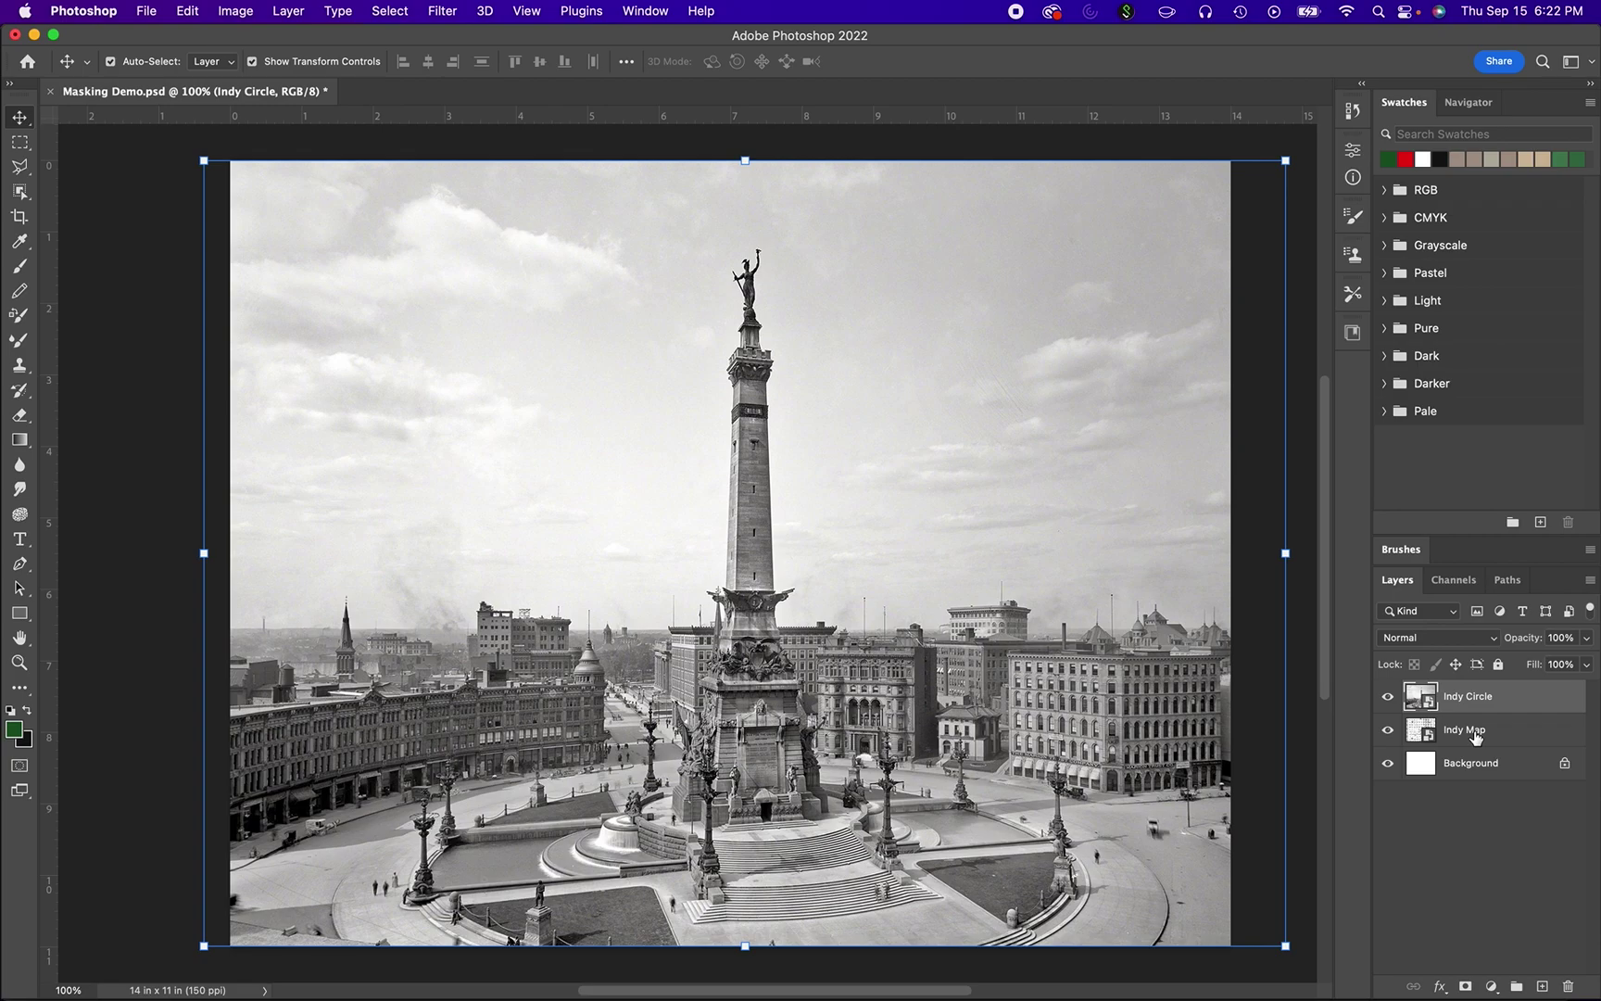
click(1476, 732)
click(1481, 706)
click(1391, 700)
click(1390, 700)
click(1390, 700)
click(1390, 700)
click(1391, 699)
click(1390, 700)
click(1466, 987)
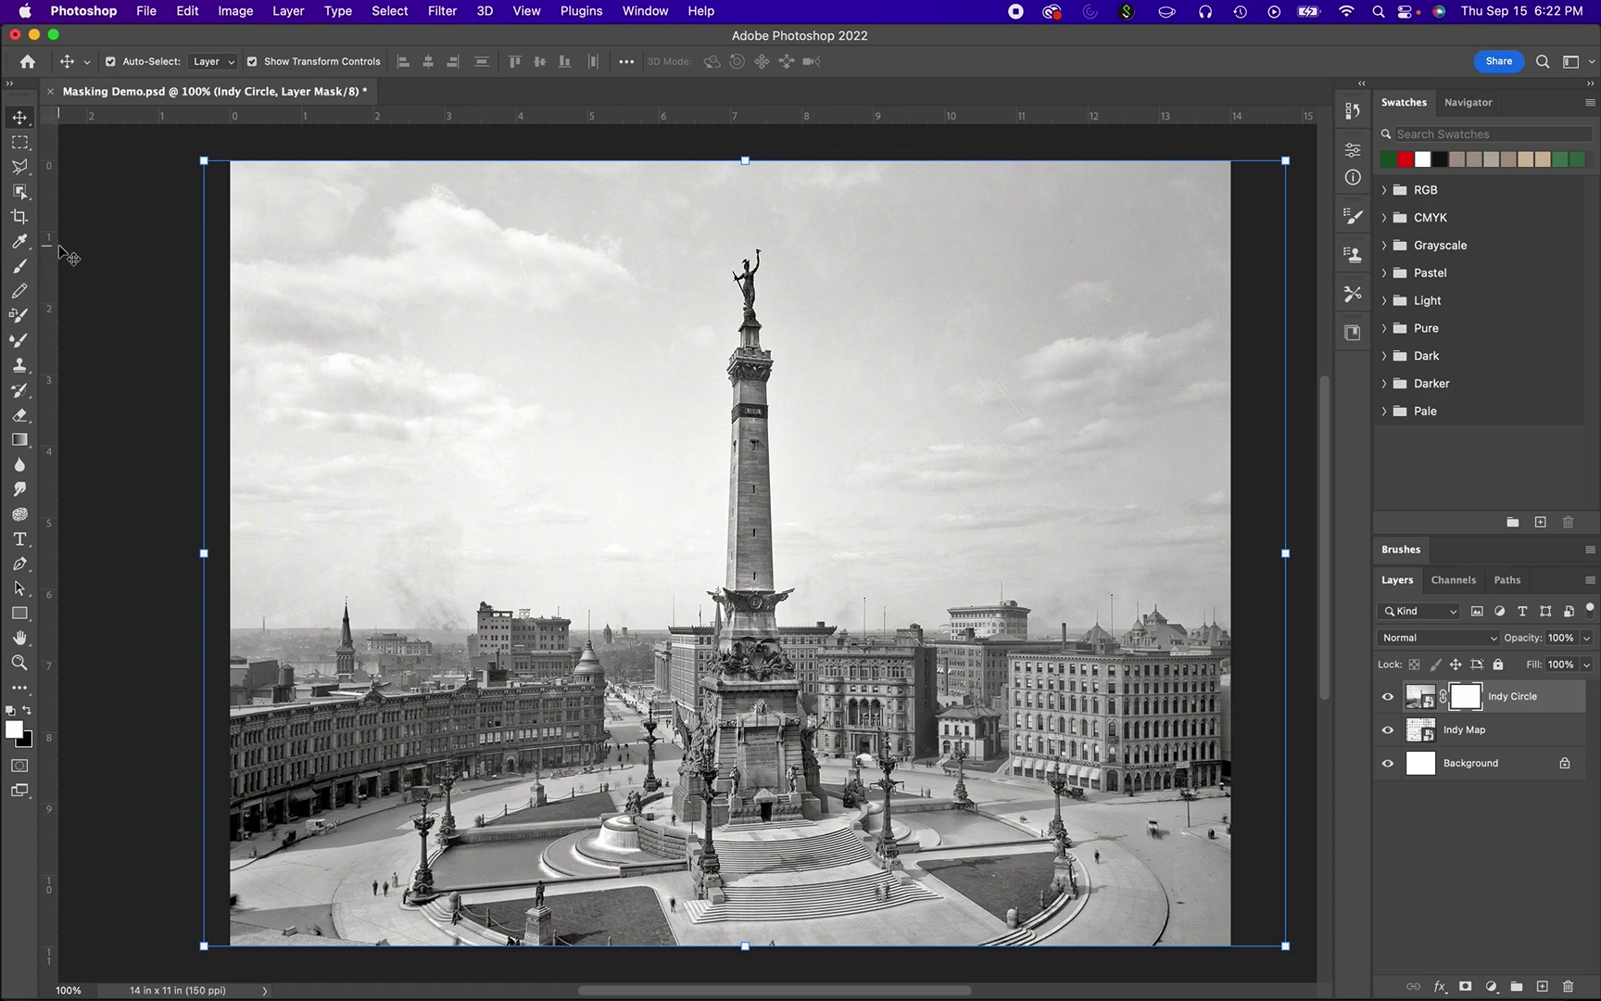
Draw a rectangular marquee over the sky and switch to the 250 px Brush tool
click(22, 148)
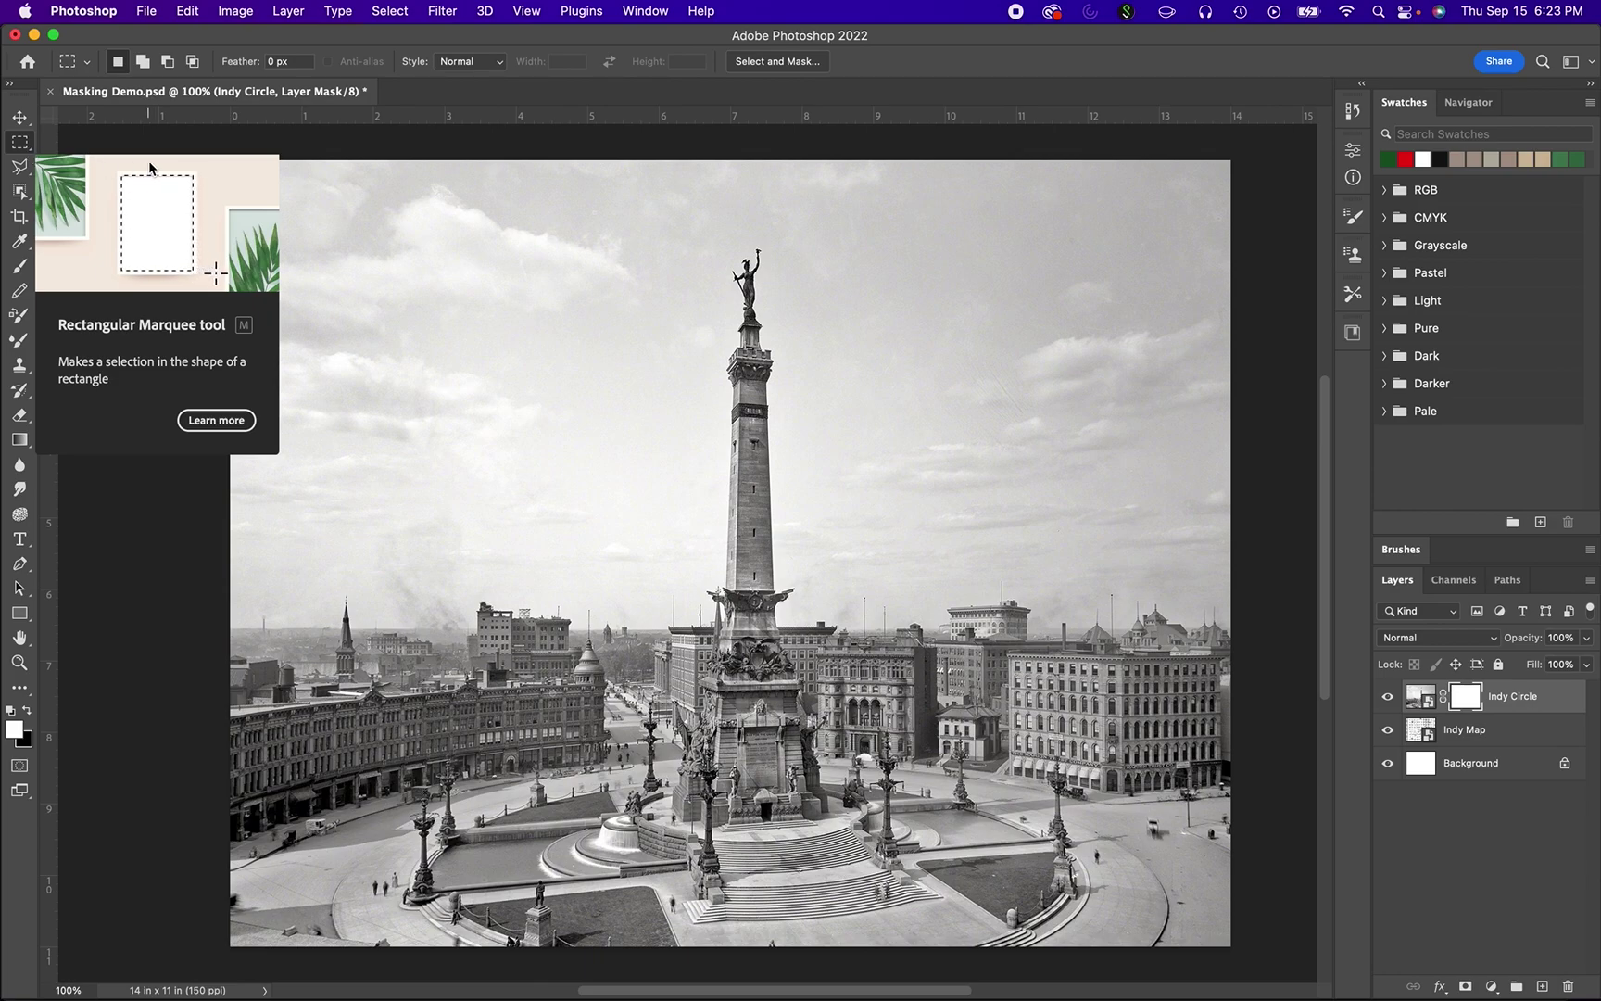
drag(373, 263, 635, 714)
scroll(632, 686, left, 2)
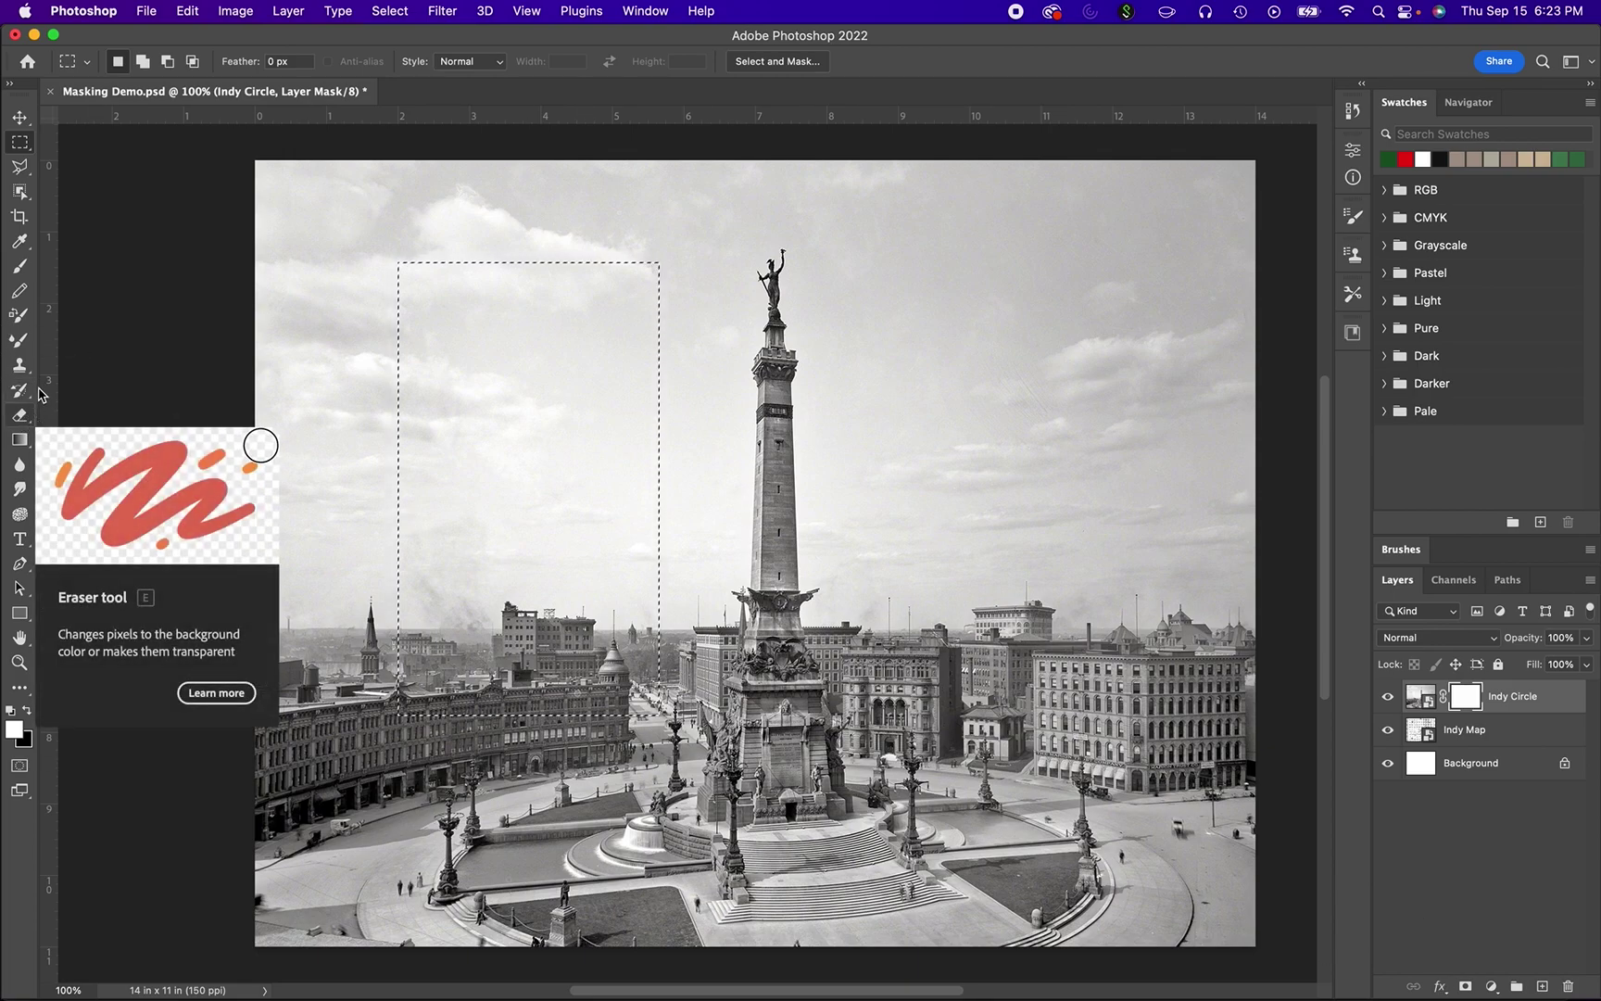
click(21, 269)
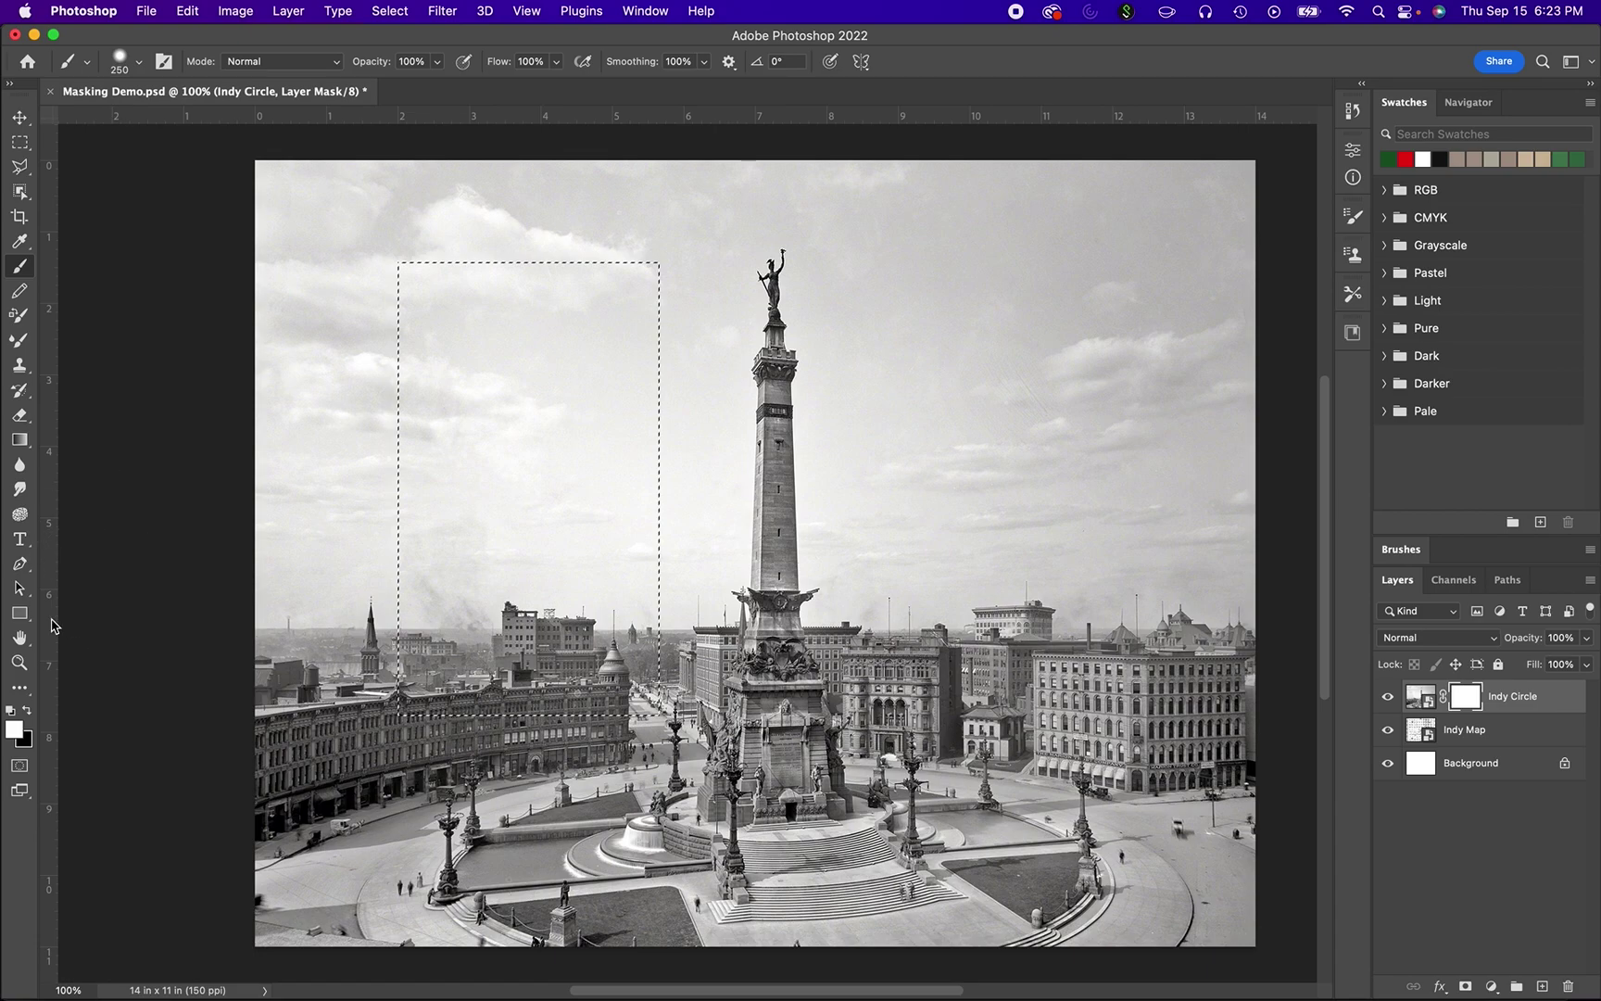
click(27, 711)
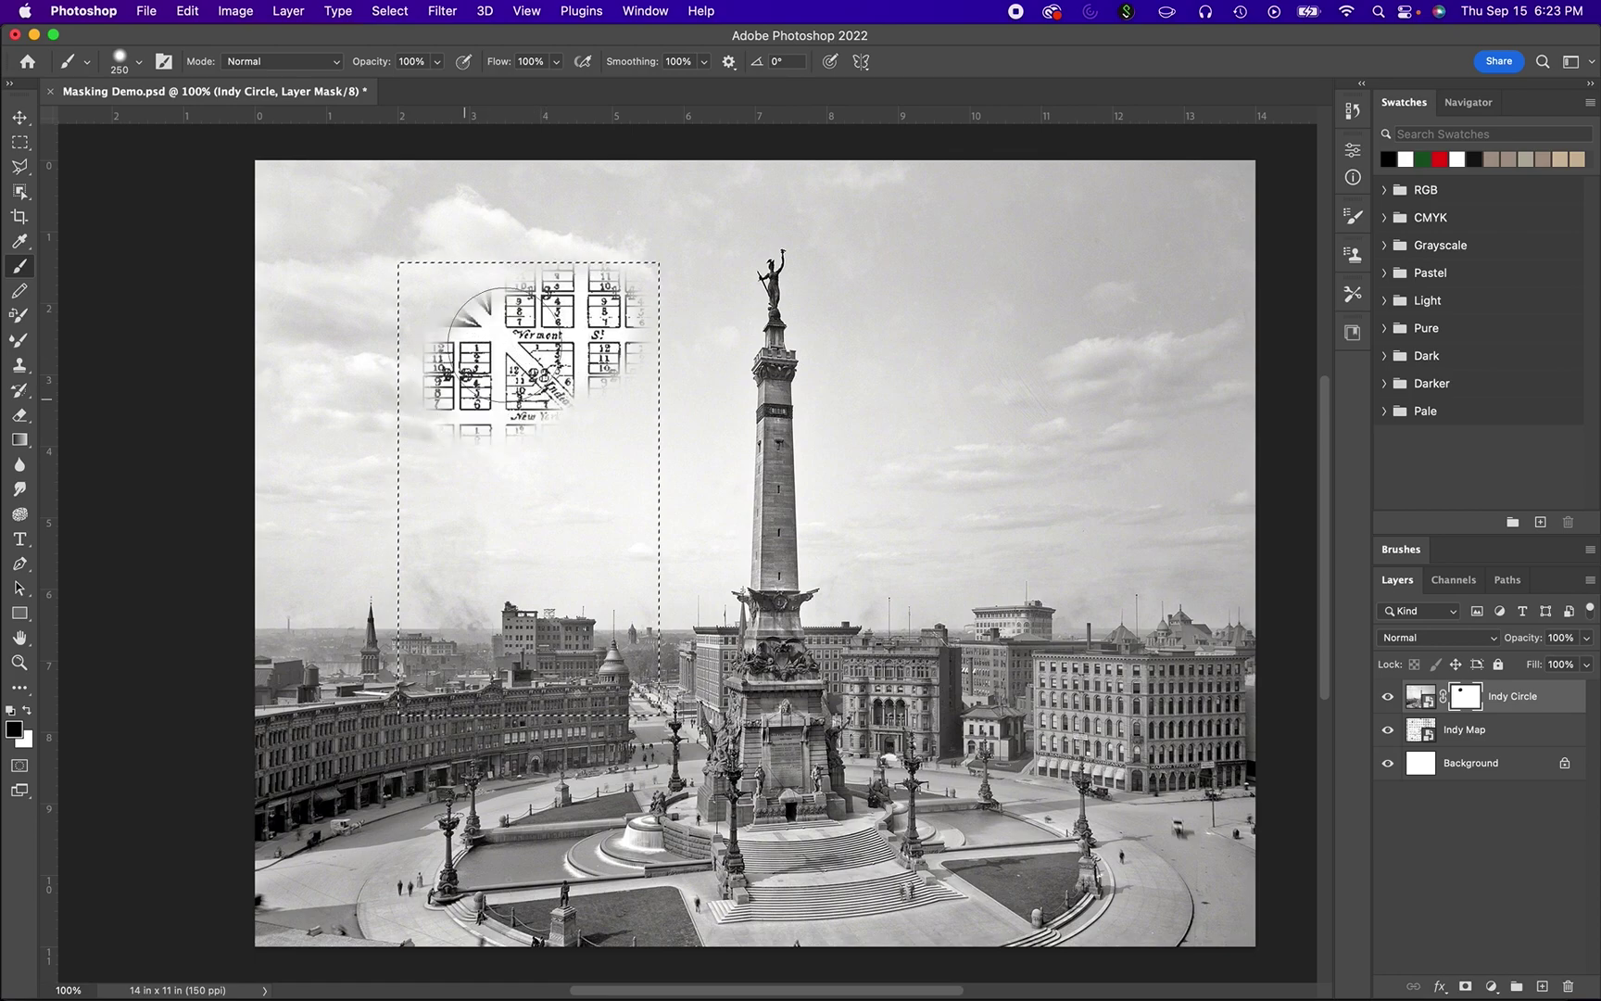
mouse_move(490, 278)
mouse_down()
mouse_move(715, 267)
mouse_move(559, 728)
mouse_up()
drag(399, 399, 420, 238)
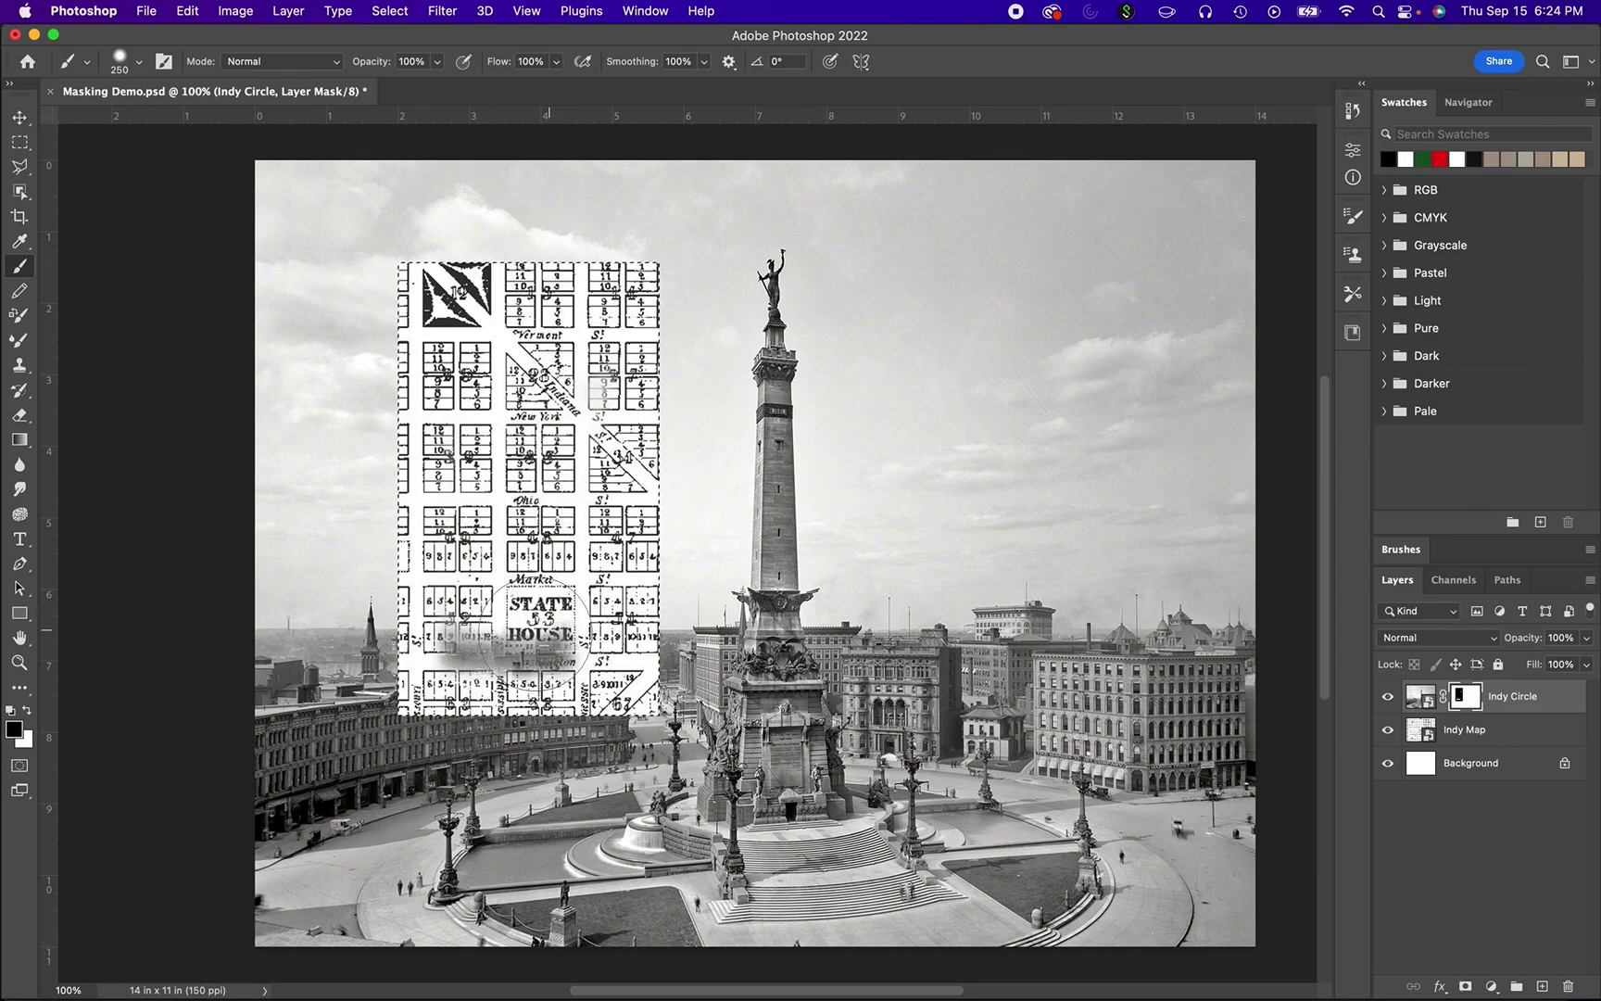
click(27, 712)
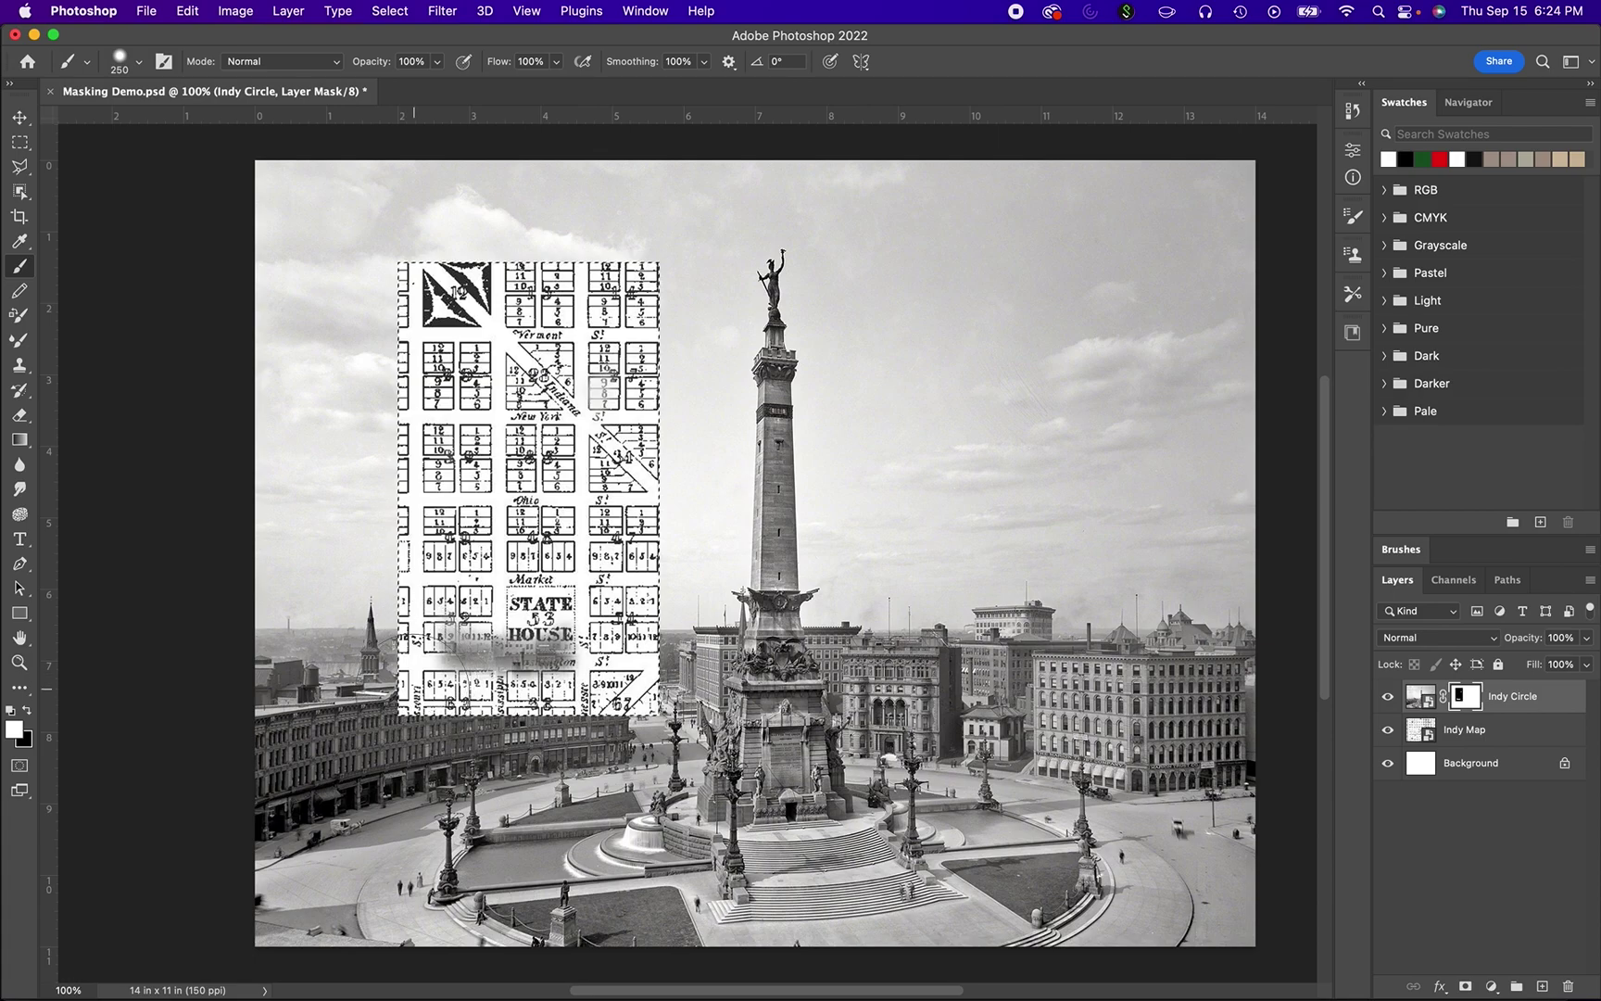
click(423, 553)
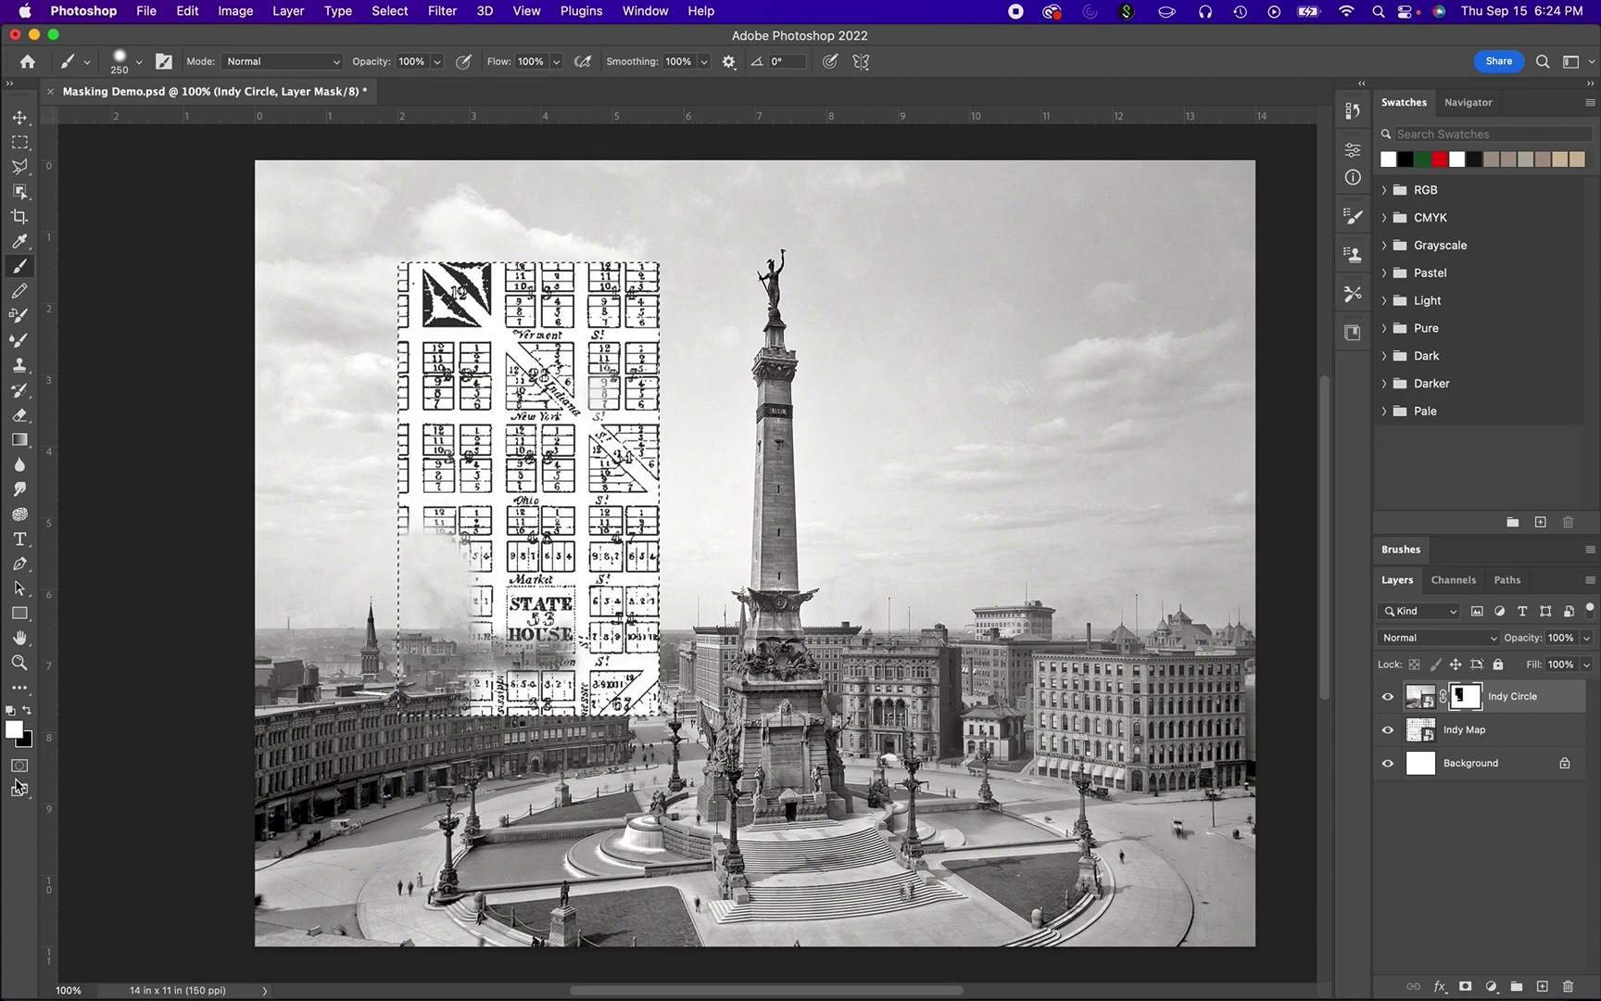
click(29, 710)
click(27, 712)
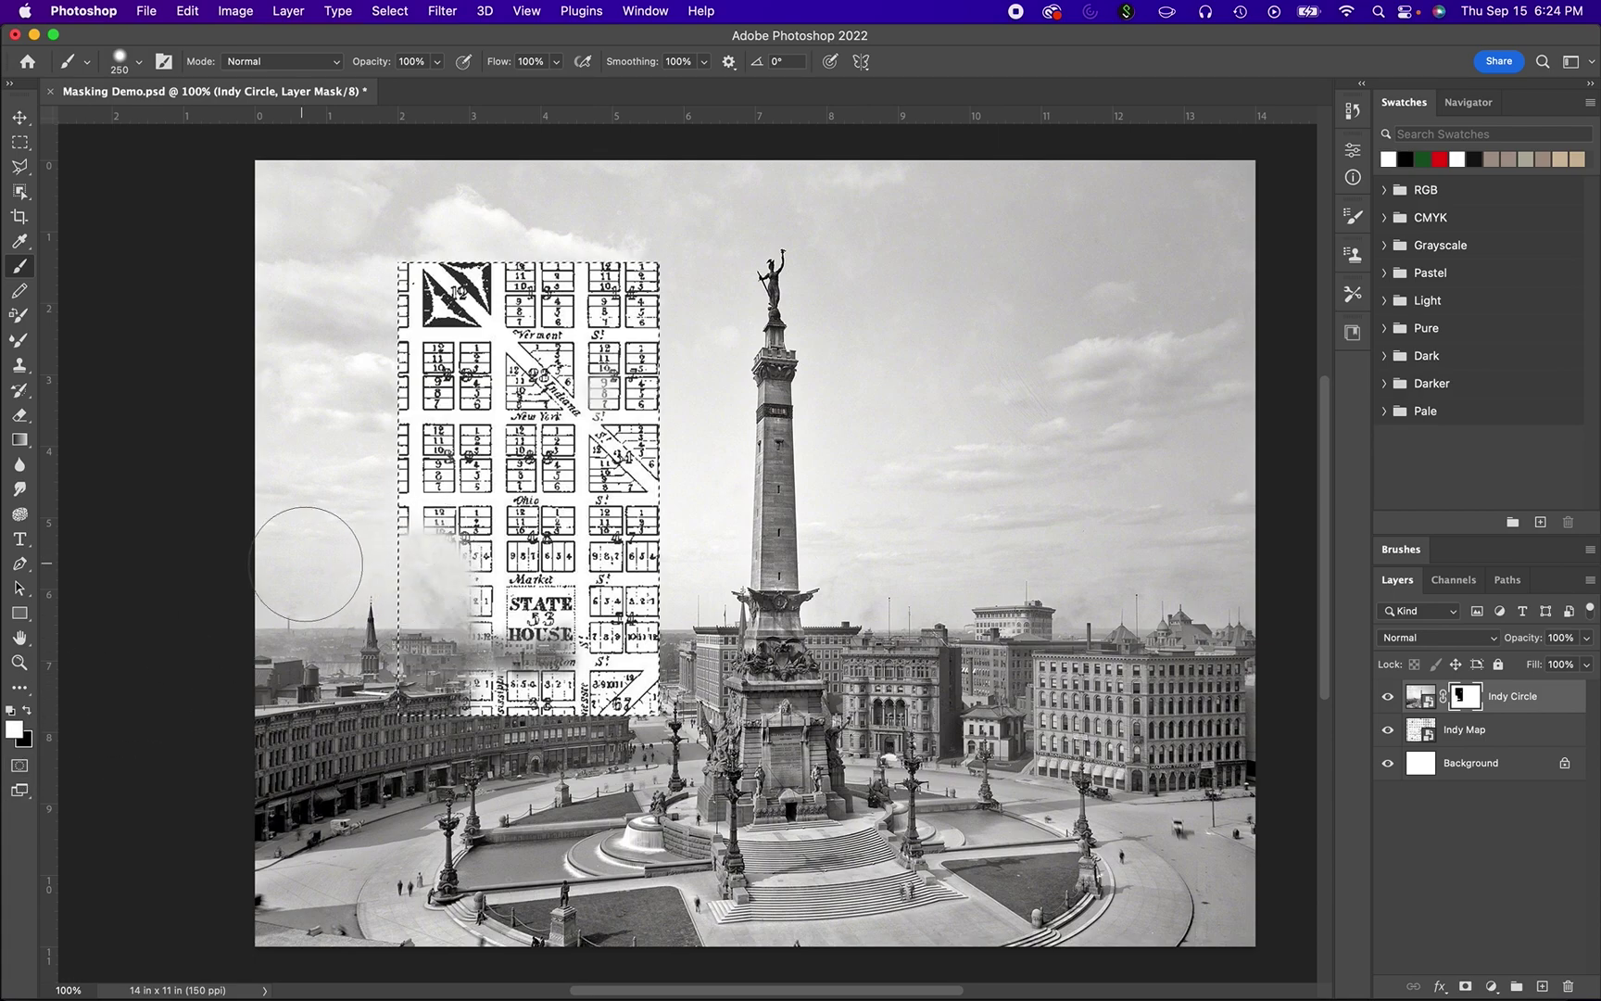
mouse_move(400, 518)
mouse_down()
mouse_move(419, 254)
mouse_move(702, 270)
mouse_move(656, 519)
mouse_move(649, 825)
mouse_move(482, 644)
mouse_move(574, 635)
mouse_move(580, 342)
mouse_move(497, 295)
mouse_move(479, 354)
mouse_move(539, 600)
mouse_move(469, 569)
mouse_move(420, 322)
mouse_move(389, 498)
mouse_up()
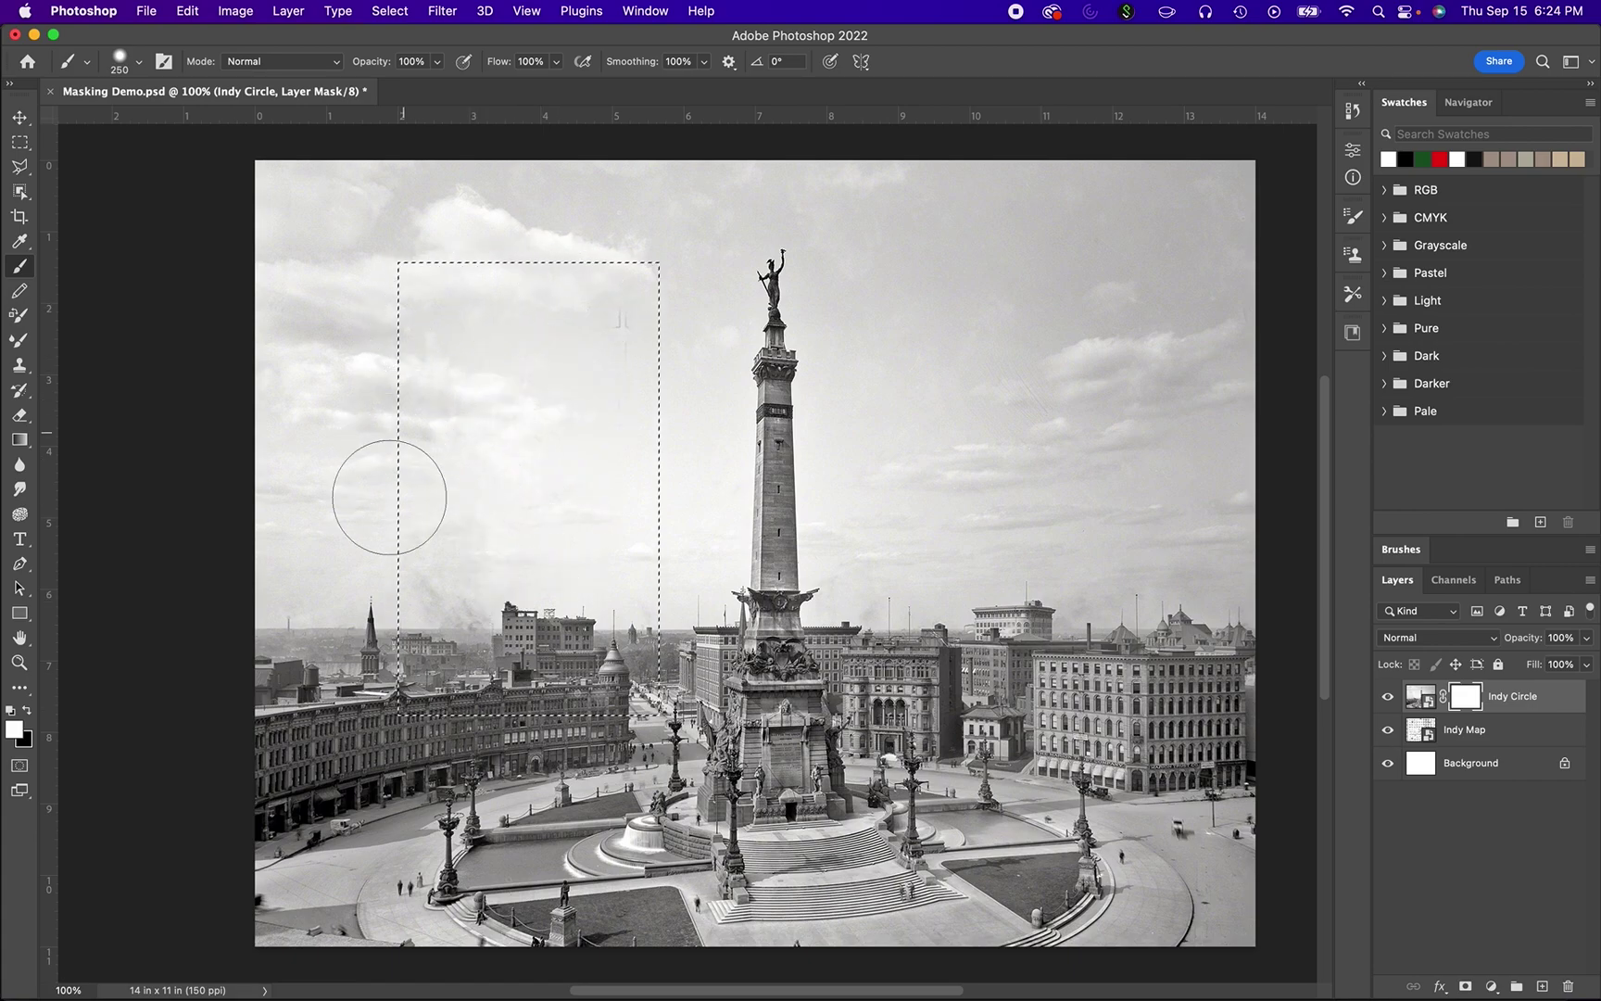
drag(647, 429, 572, 282)
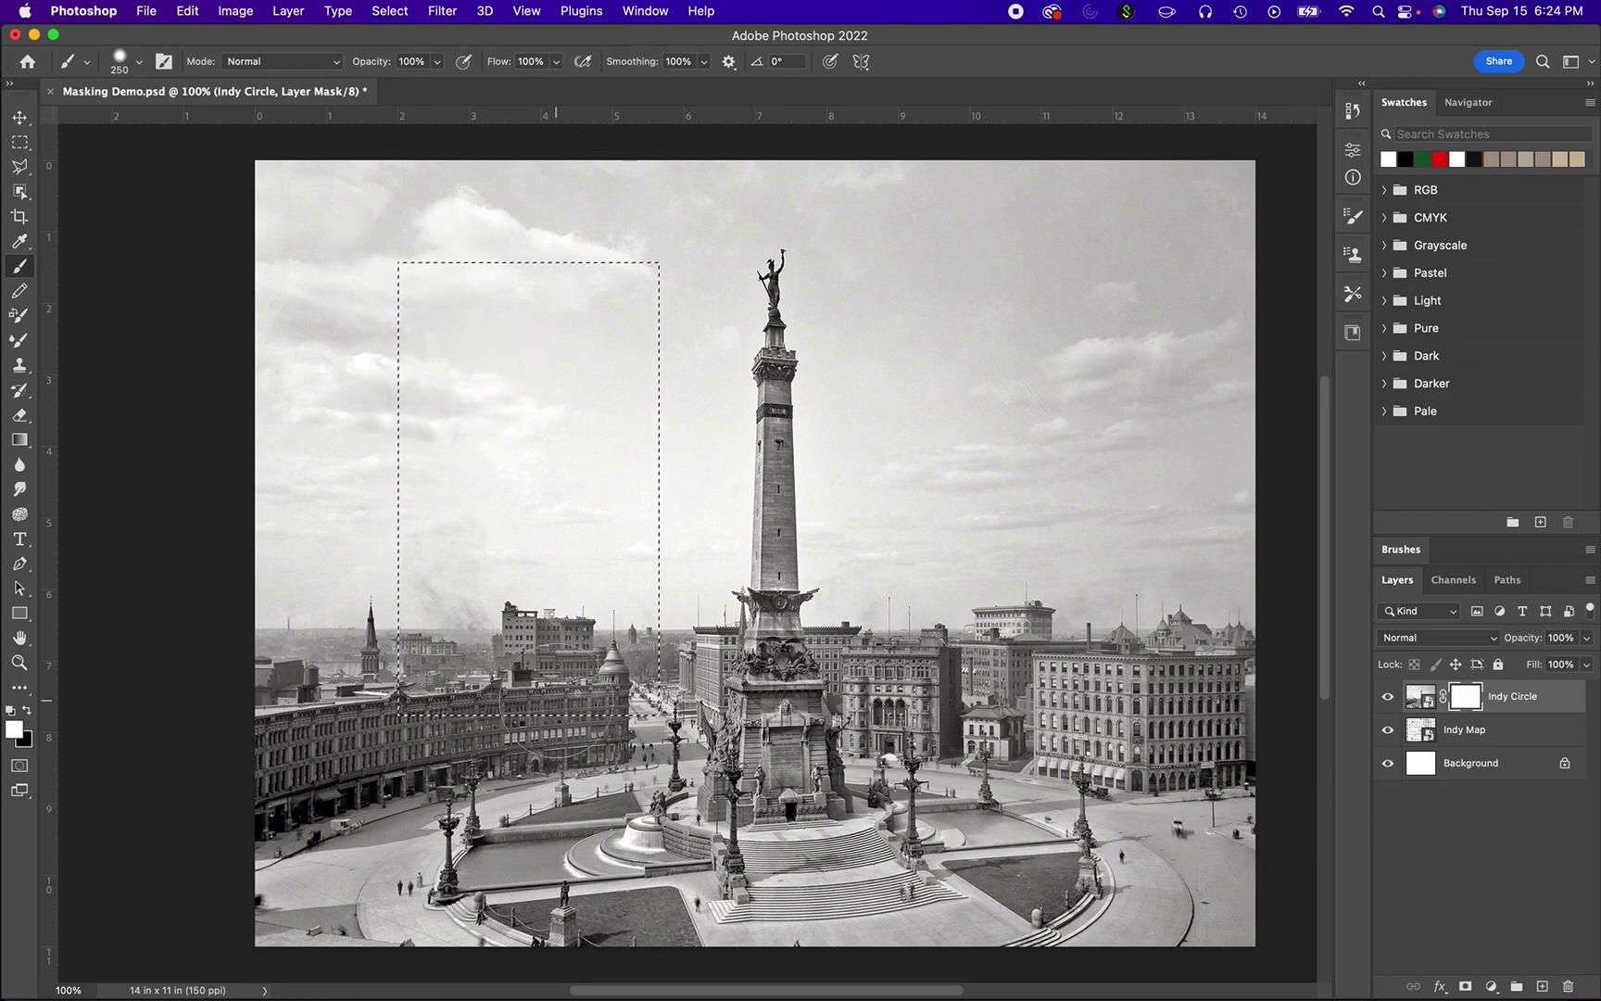
Deselect the sky and set the brush to 100% opacity and 100% hardness
key(super+d)
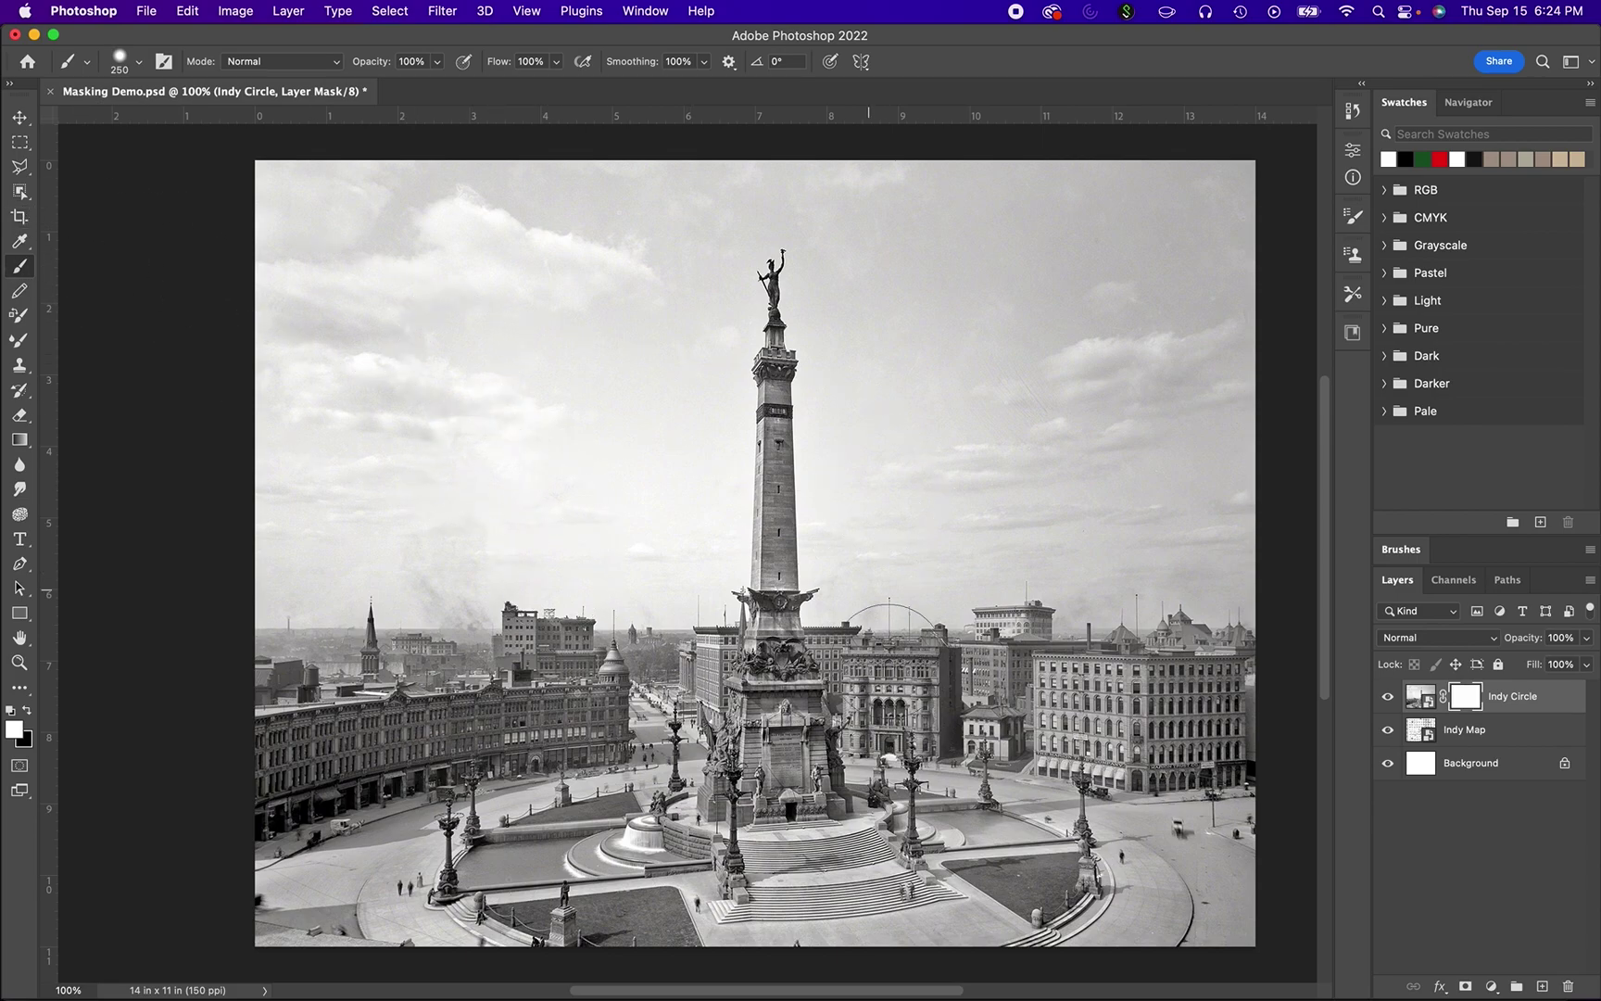
click(437, 63)
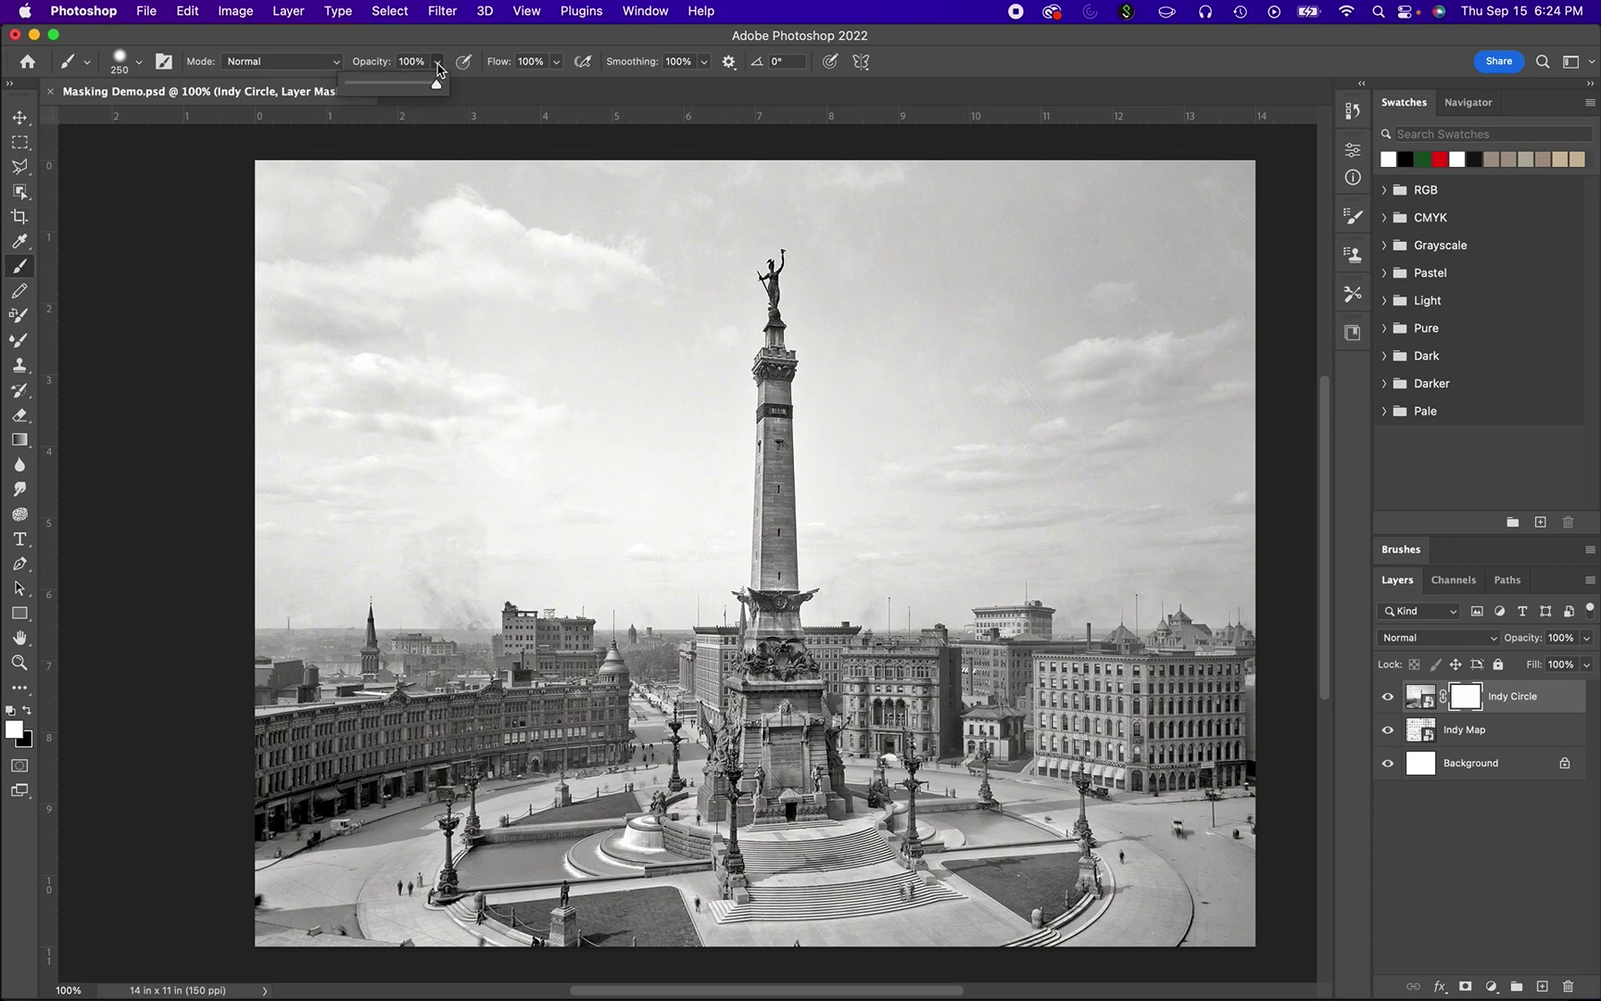
drag(399, 83, 392, 84)
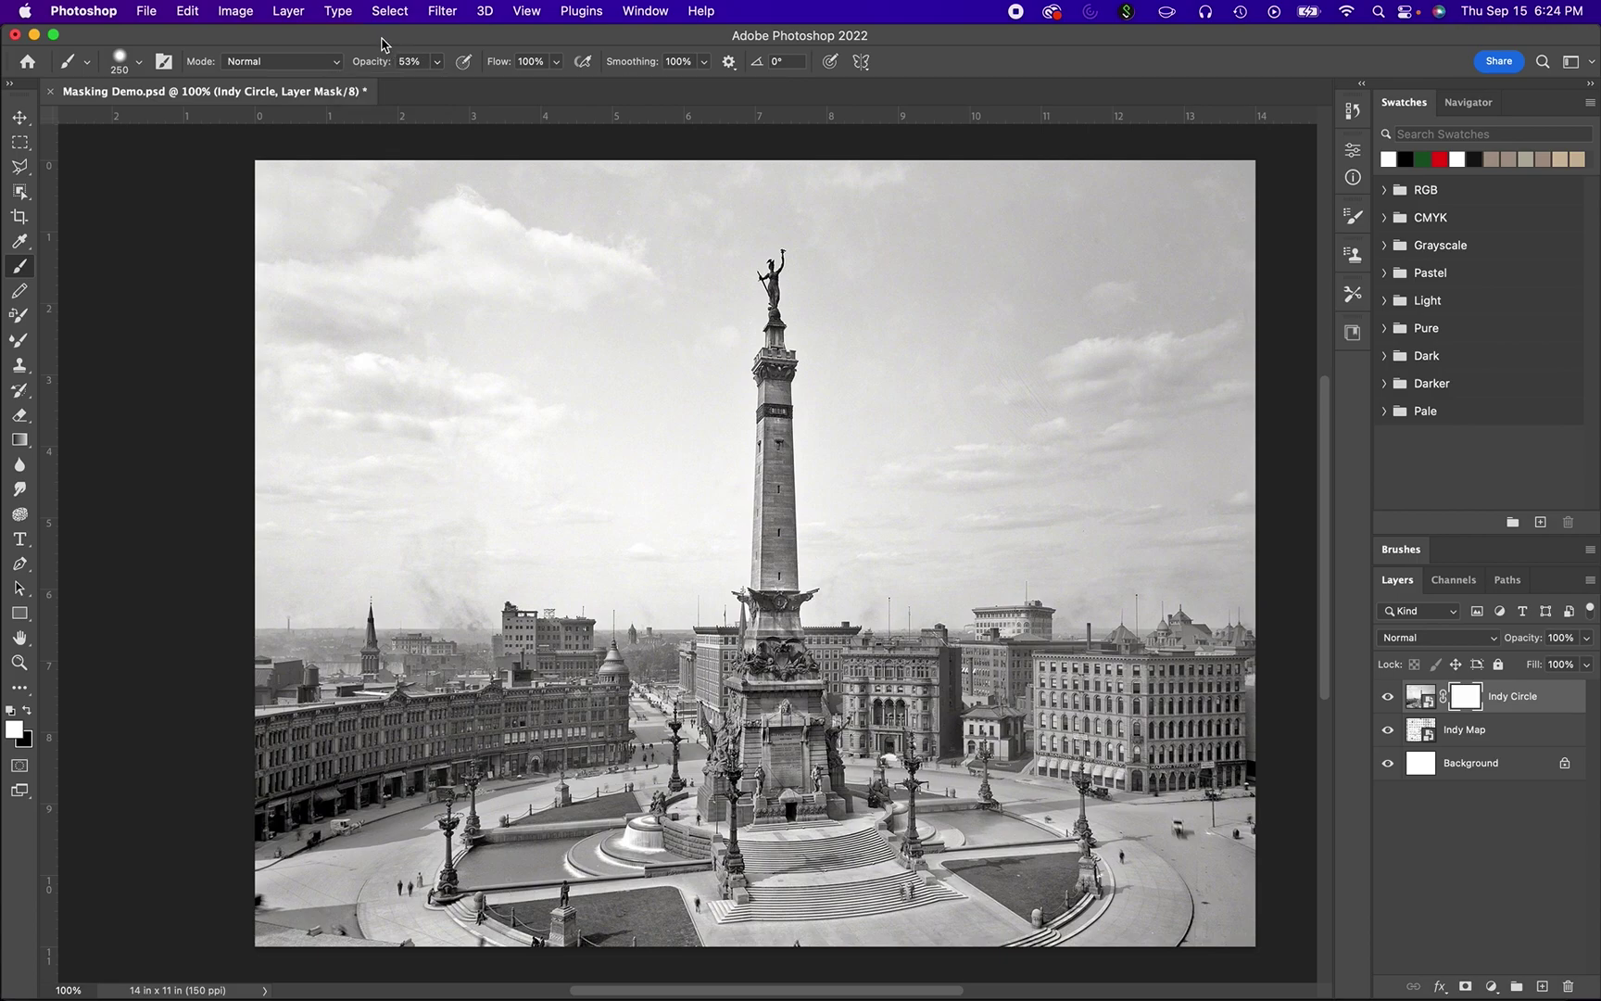
click(436, 62)
drag(443, 86, 526, 91)
click(128, 65)
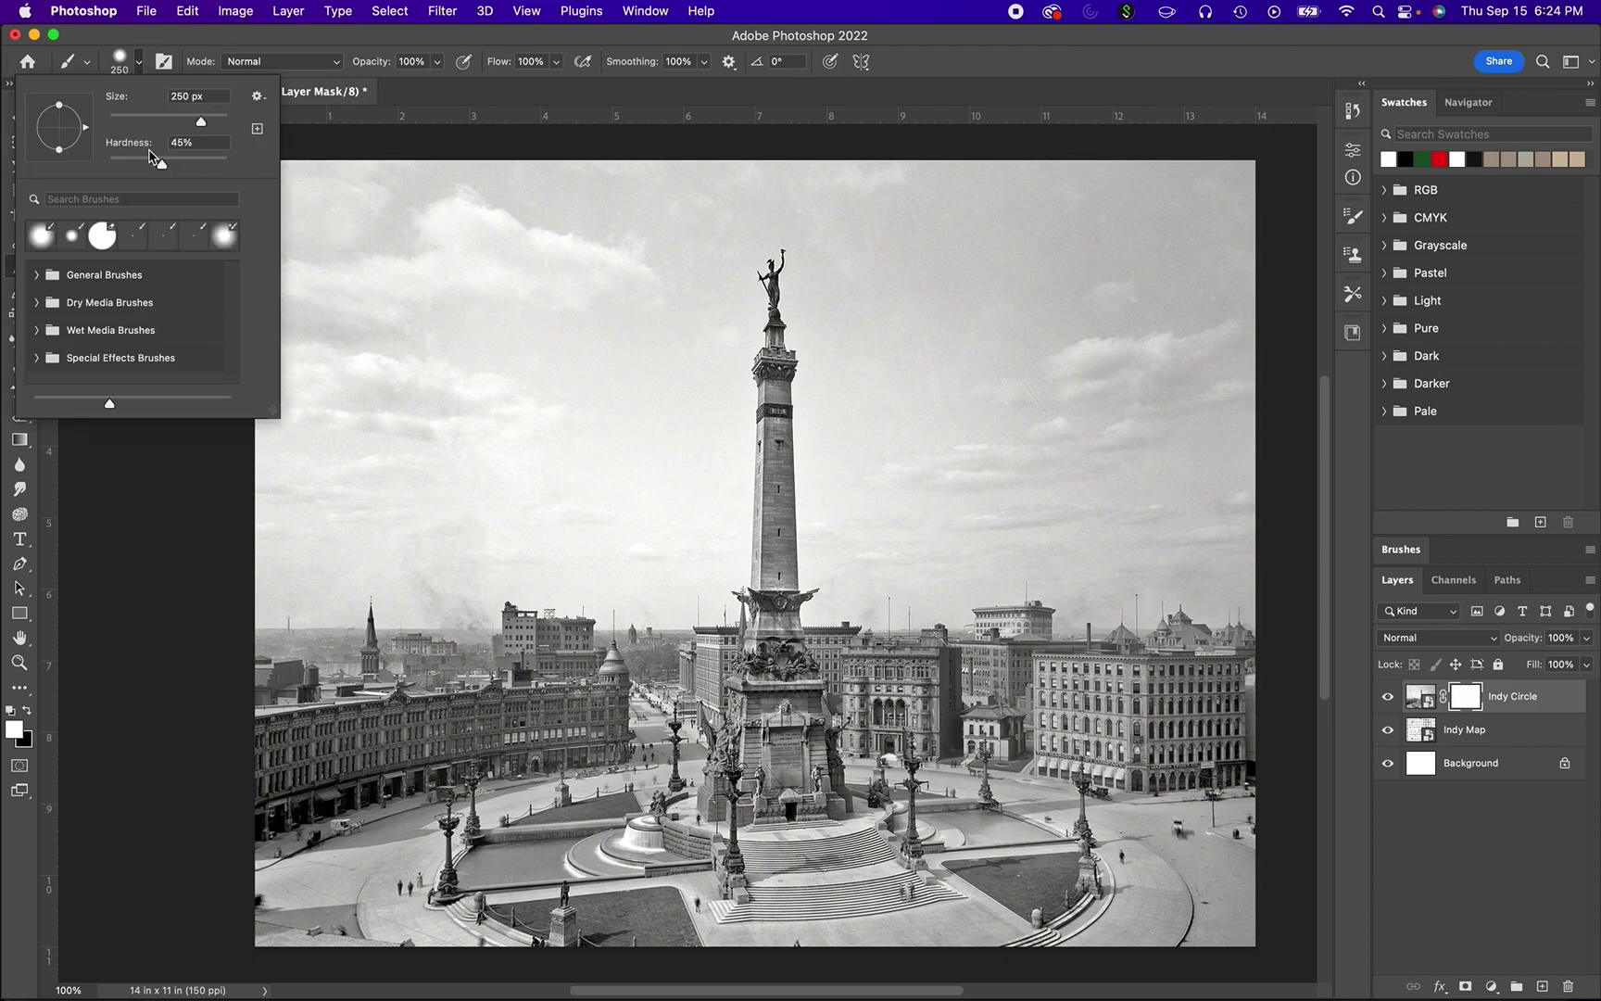
drag(162, 167, 227, 167)
click(256, 44)
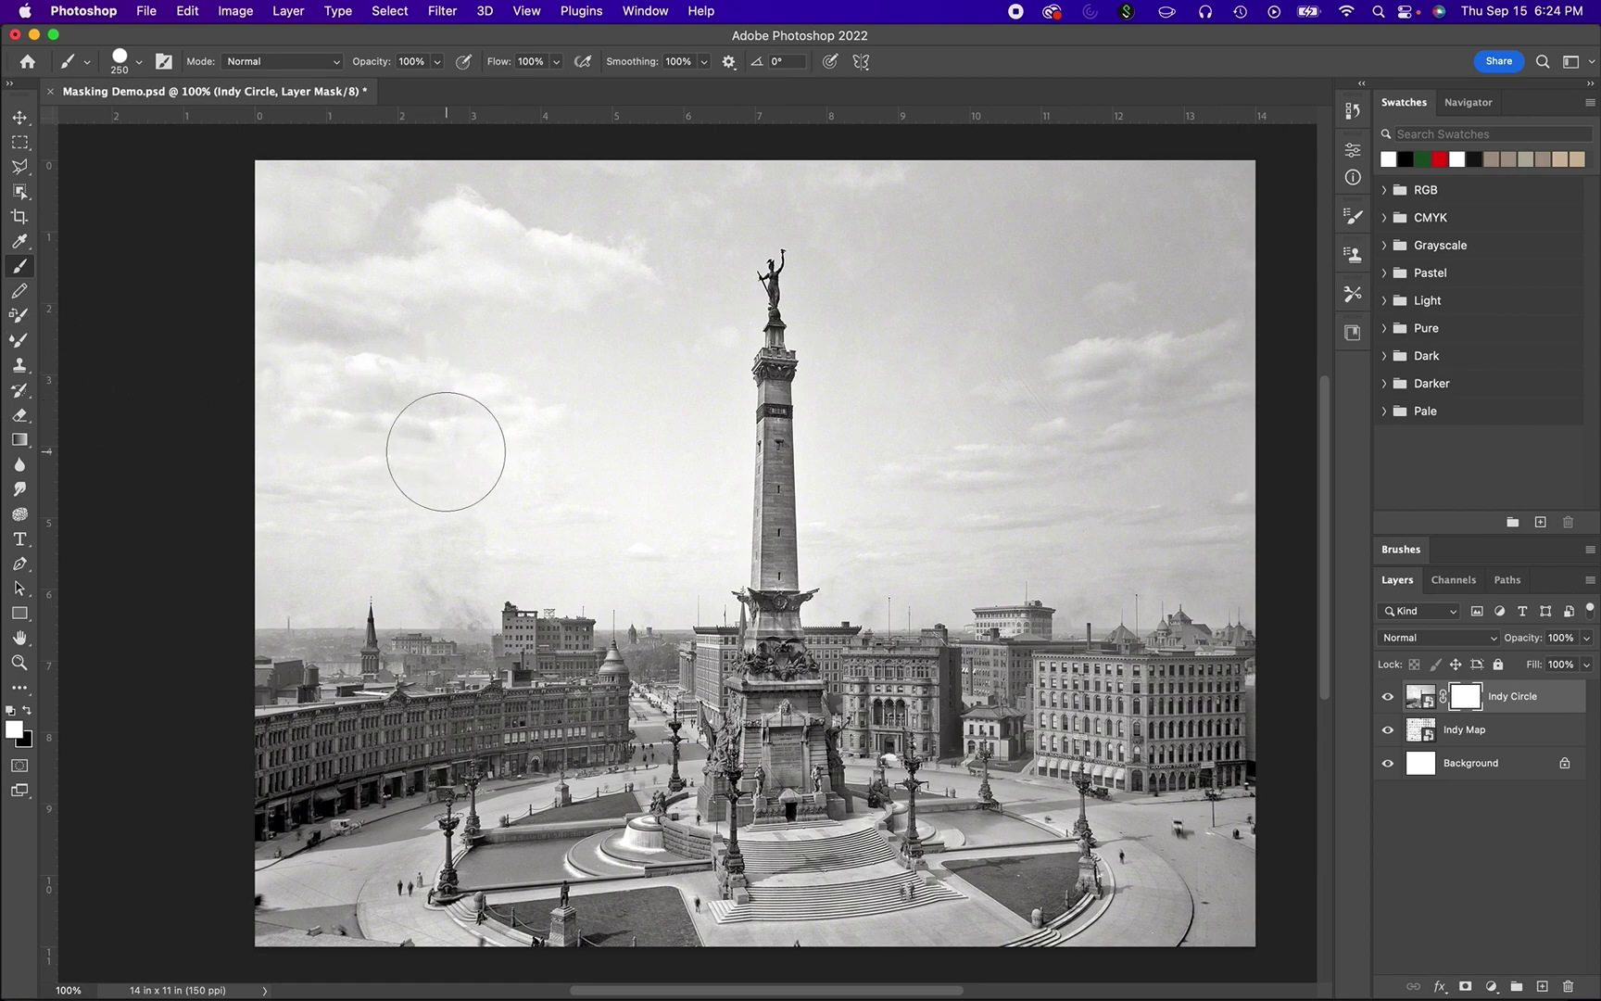
Enlarge the brush to 1000 px and paint black on the mask, revealing a large map circle
key(bracketright)
key(bracketright)
key(bracketright)
key(bracketright)
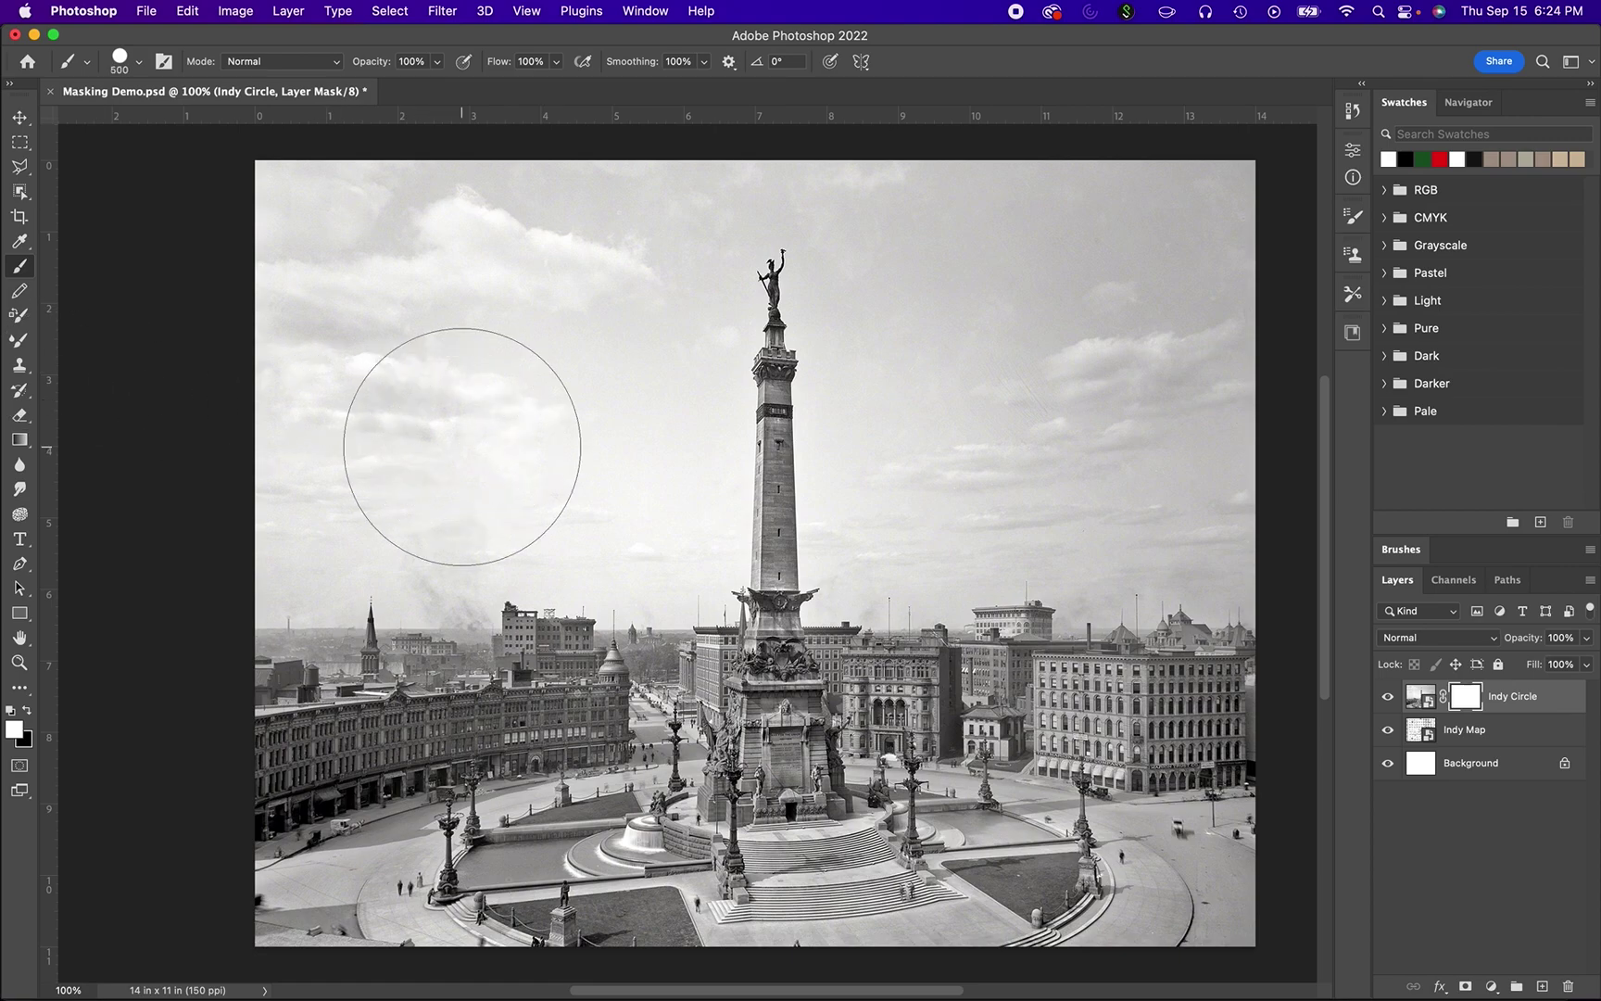
key(bracketright)
key(bracketright)
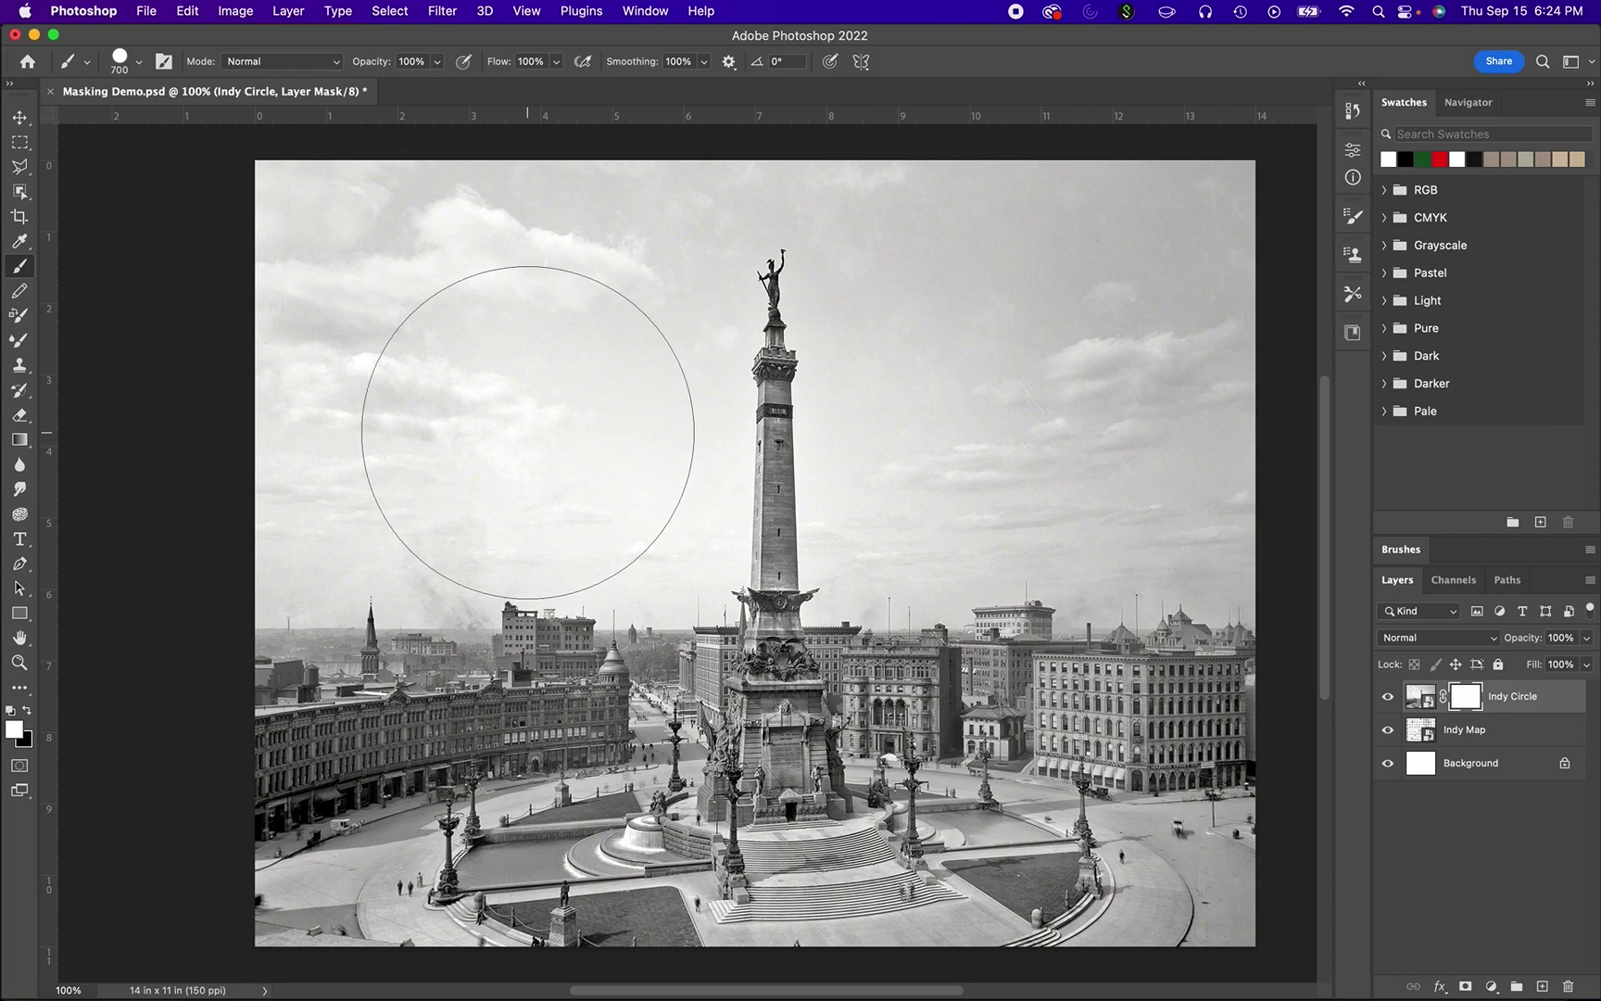
key(bracketleft)
key(bracketleft)
key(bracketleft)
key(bracketleft)
key(bracketleft)
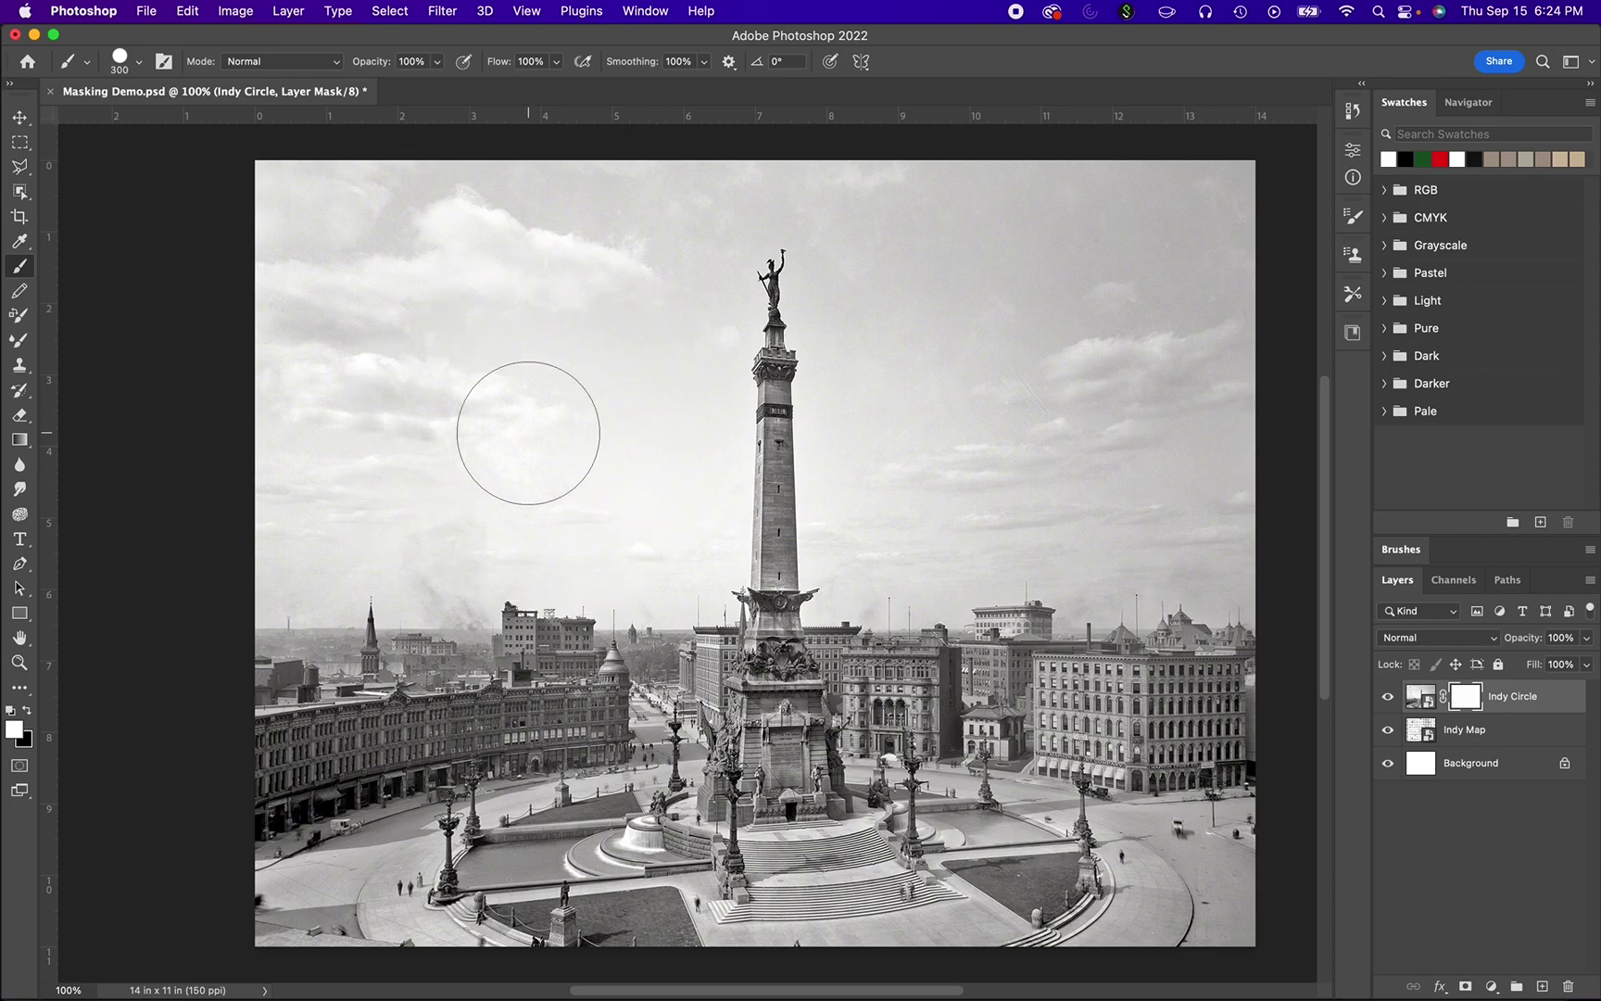
key(bracketright)
key(bracketright)
key(bracketright)
key(bracketright)
key(bracketright)
key(bracketright)
key(bracketright)
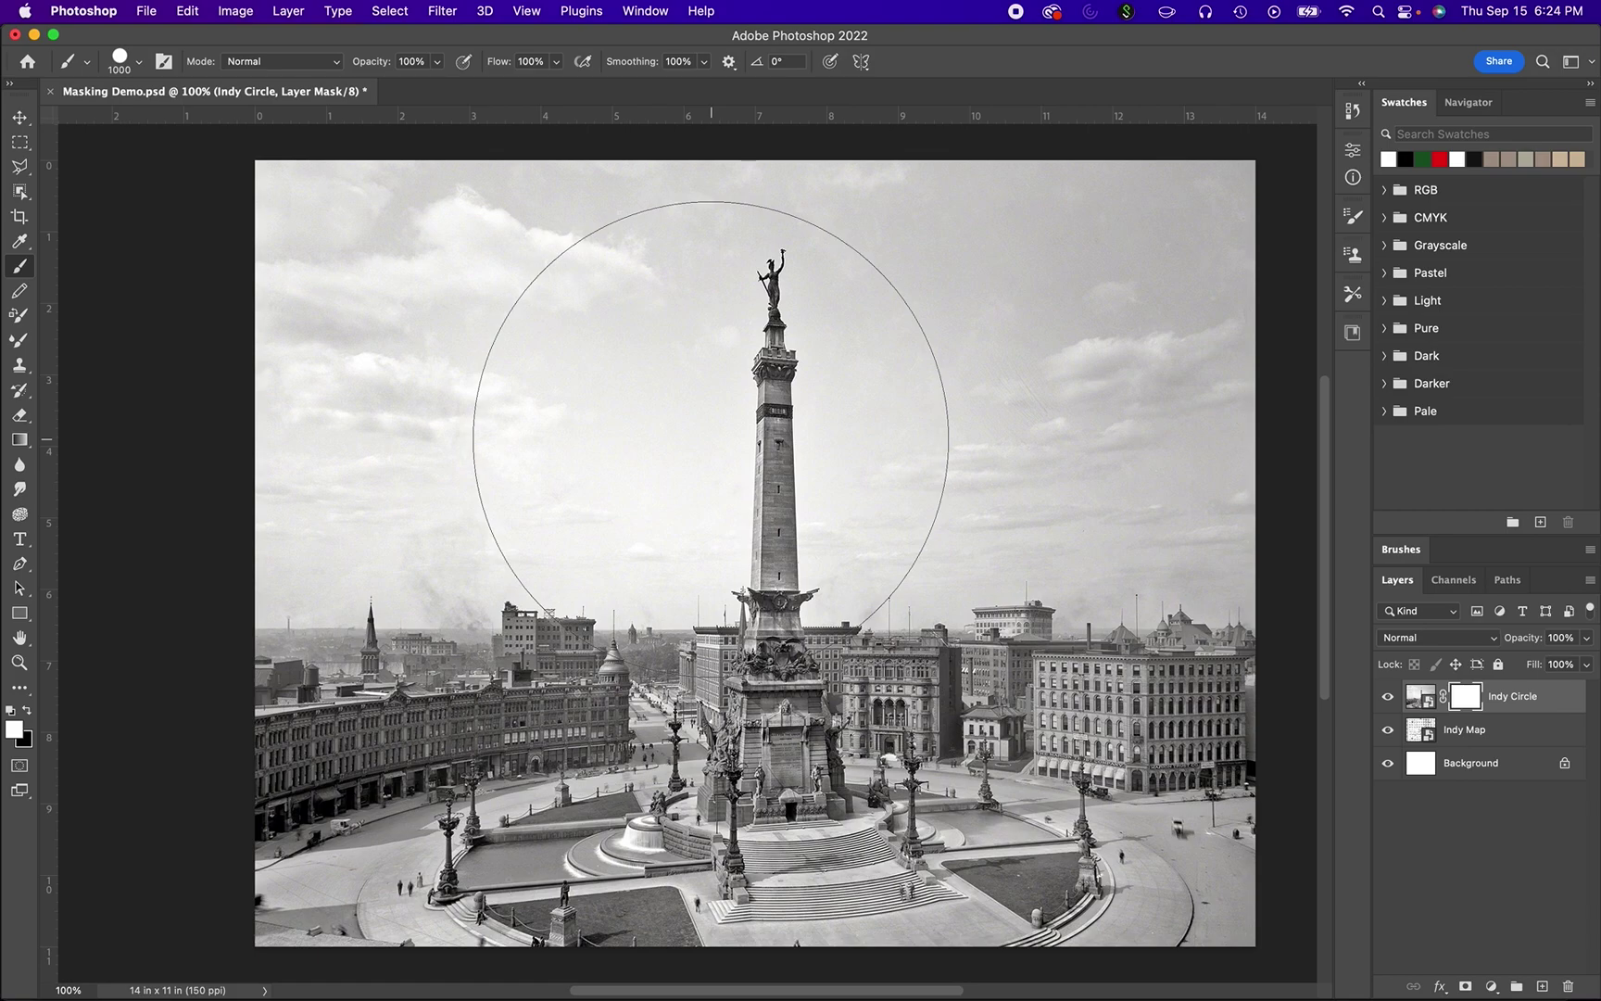
click(26, 711)
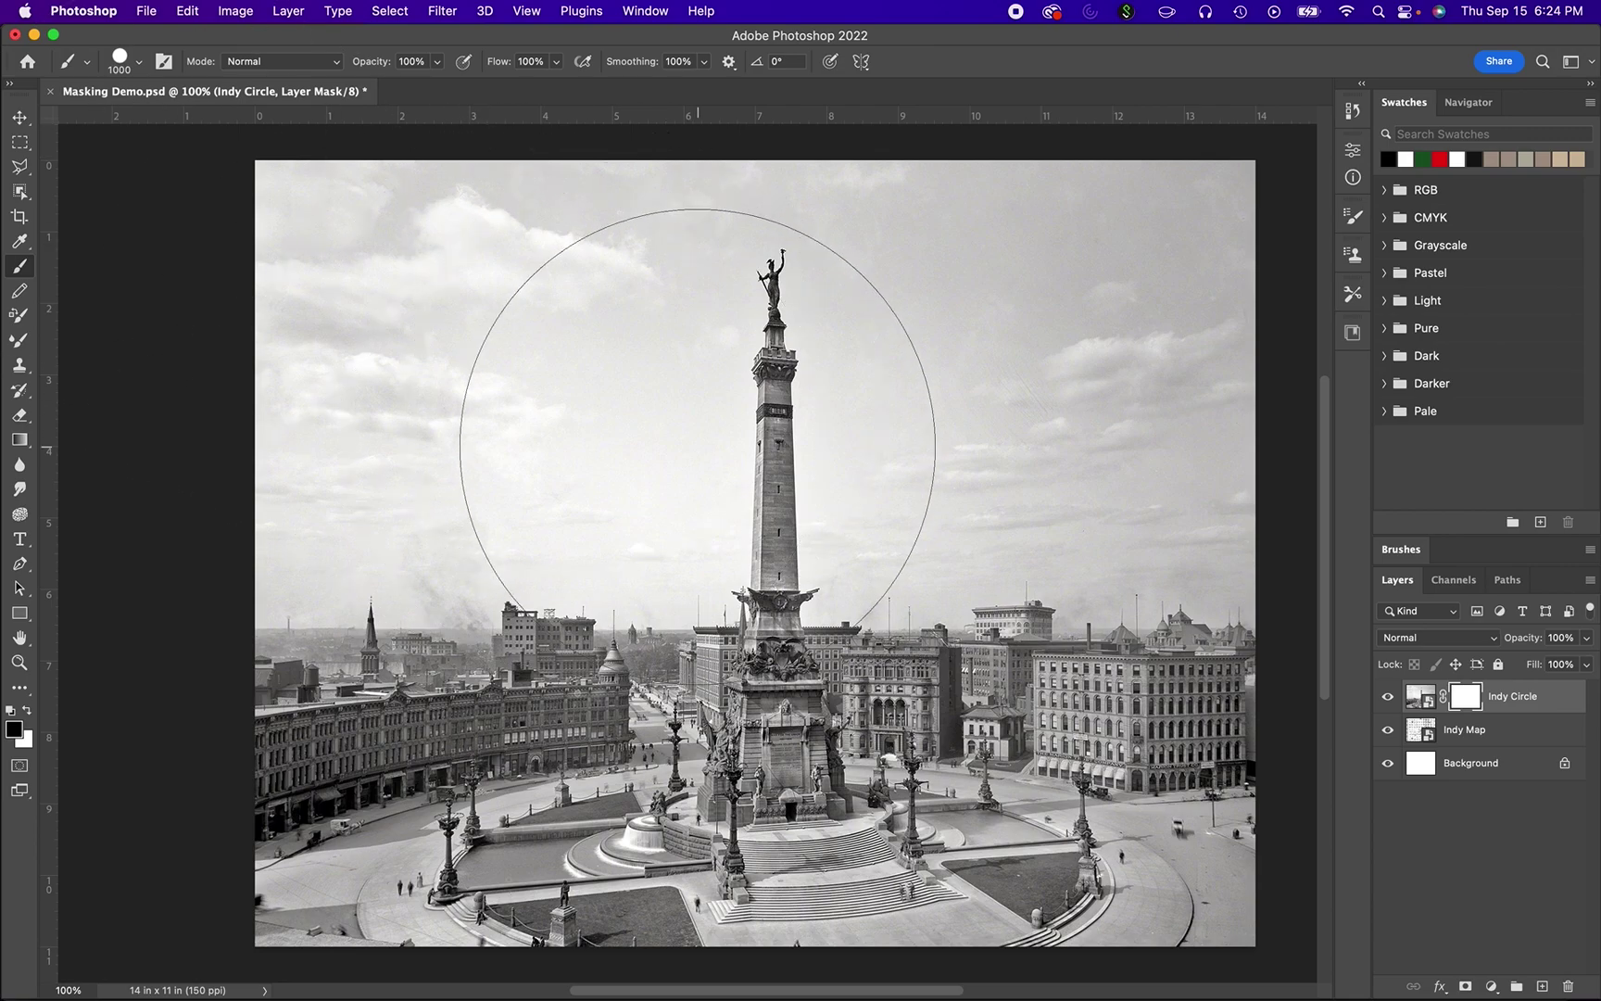
click(700, 447)
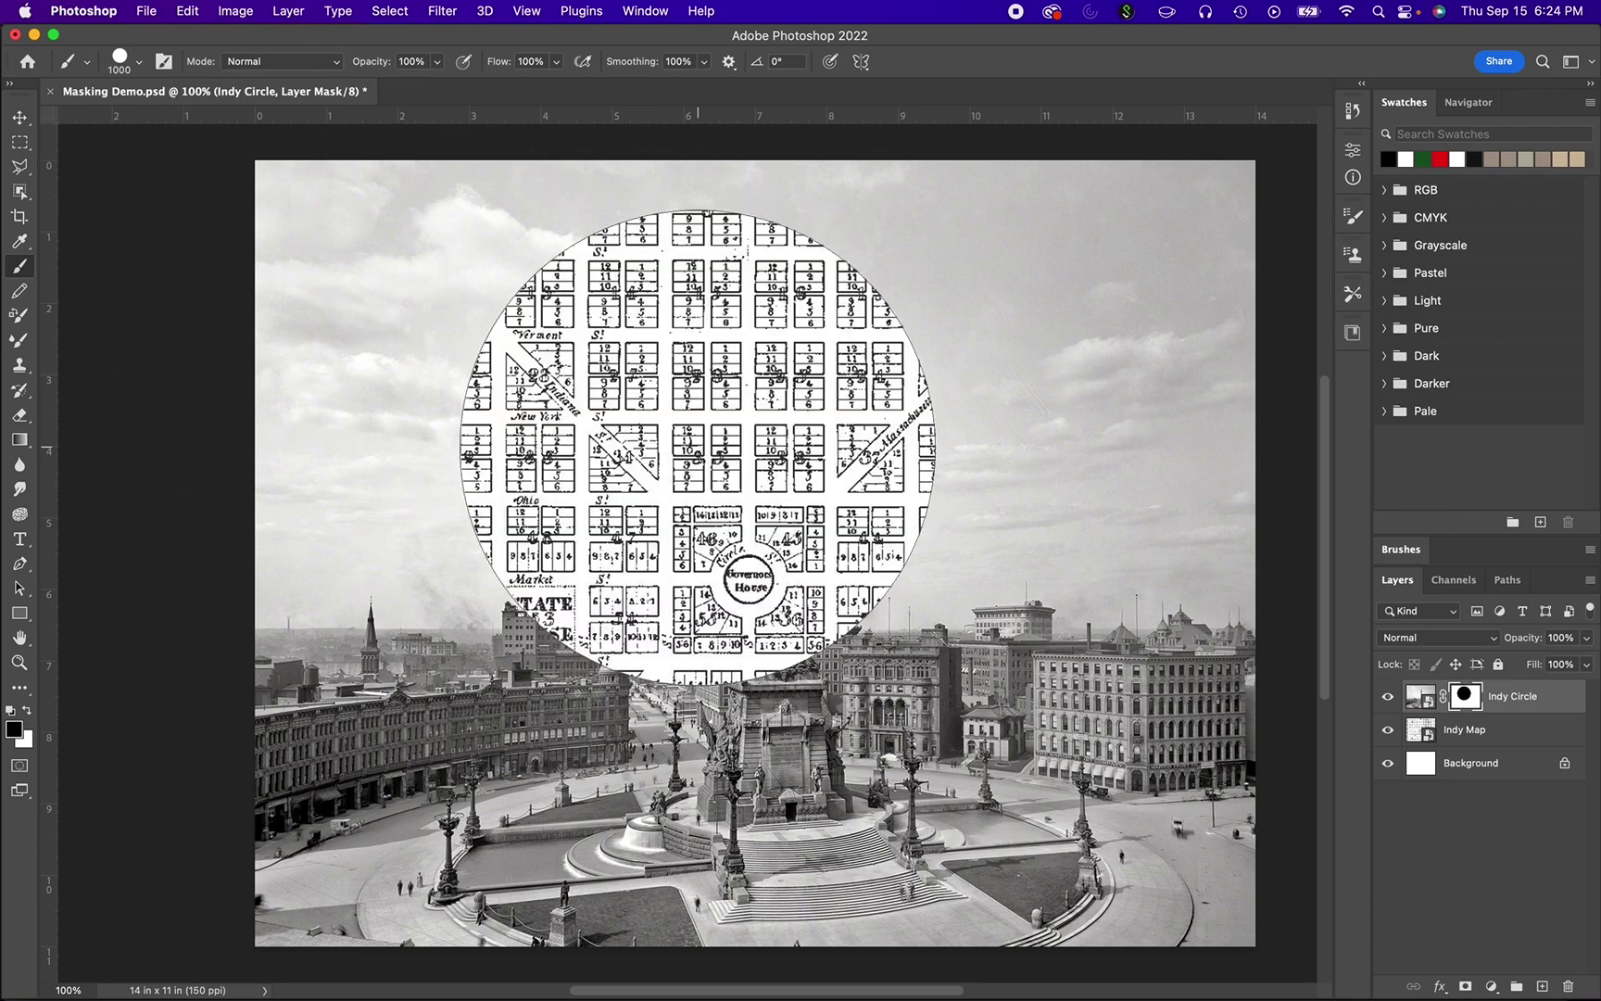
click(141, 65)
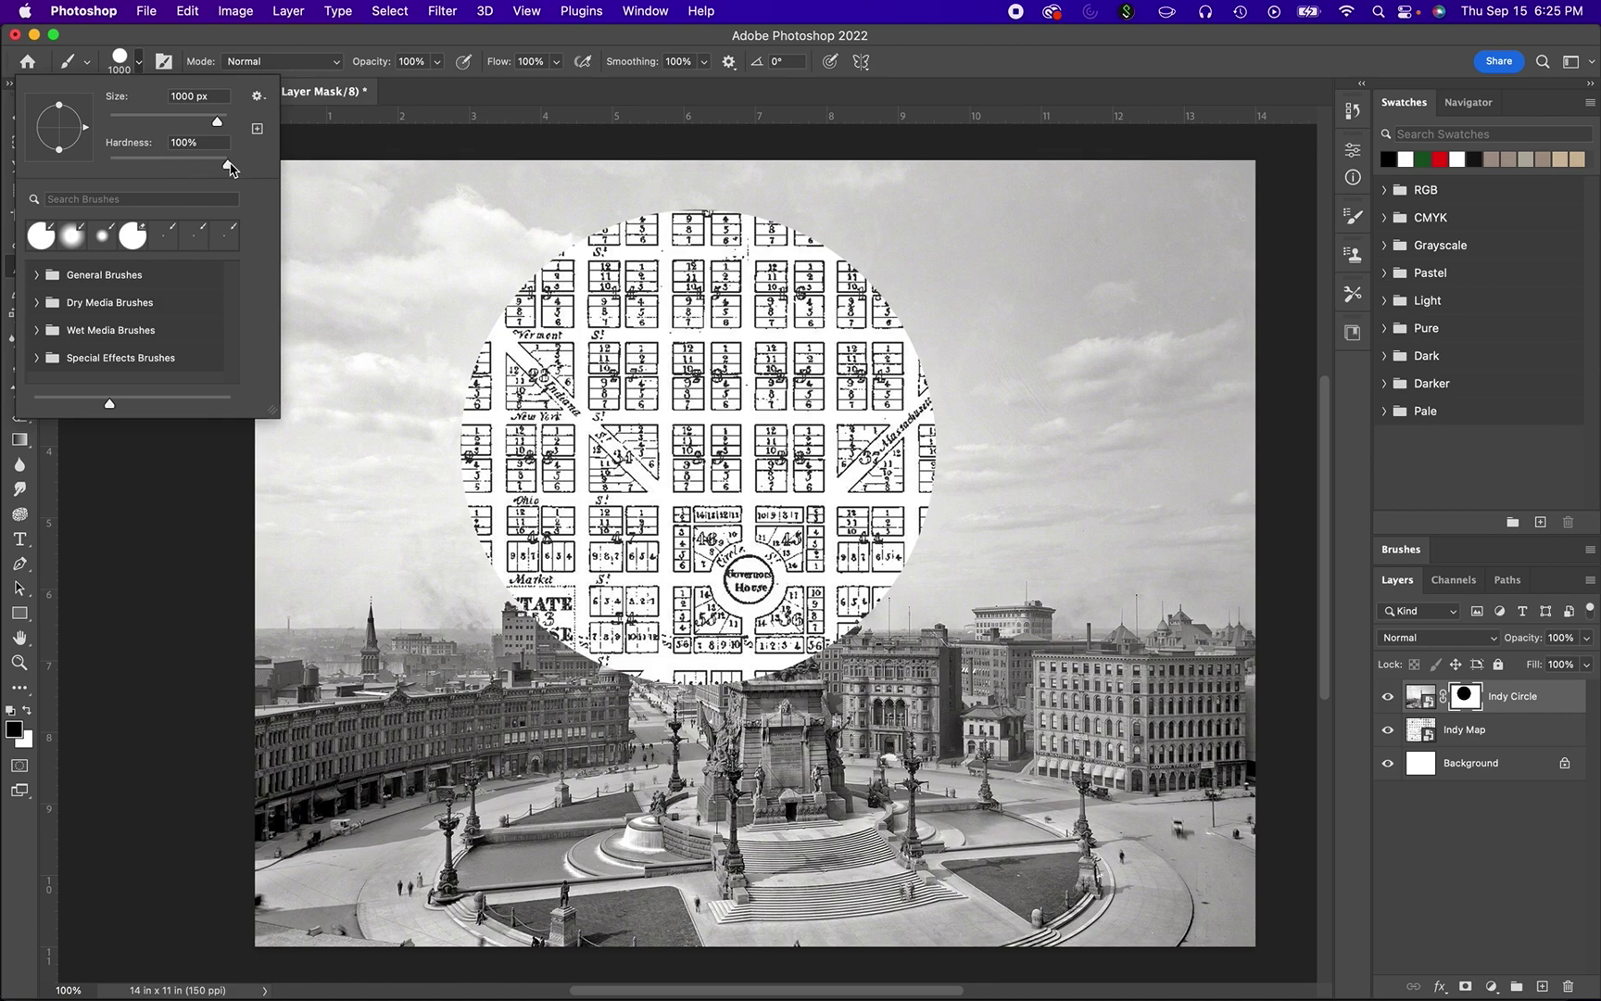
click(233, 39)
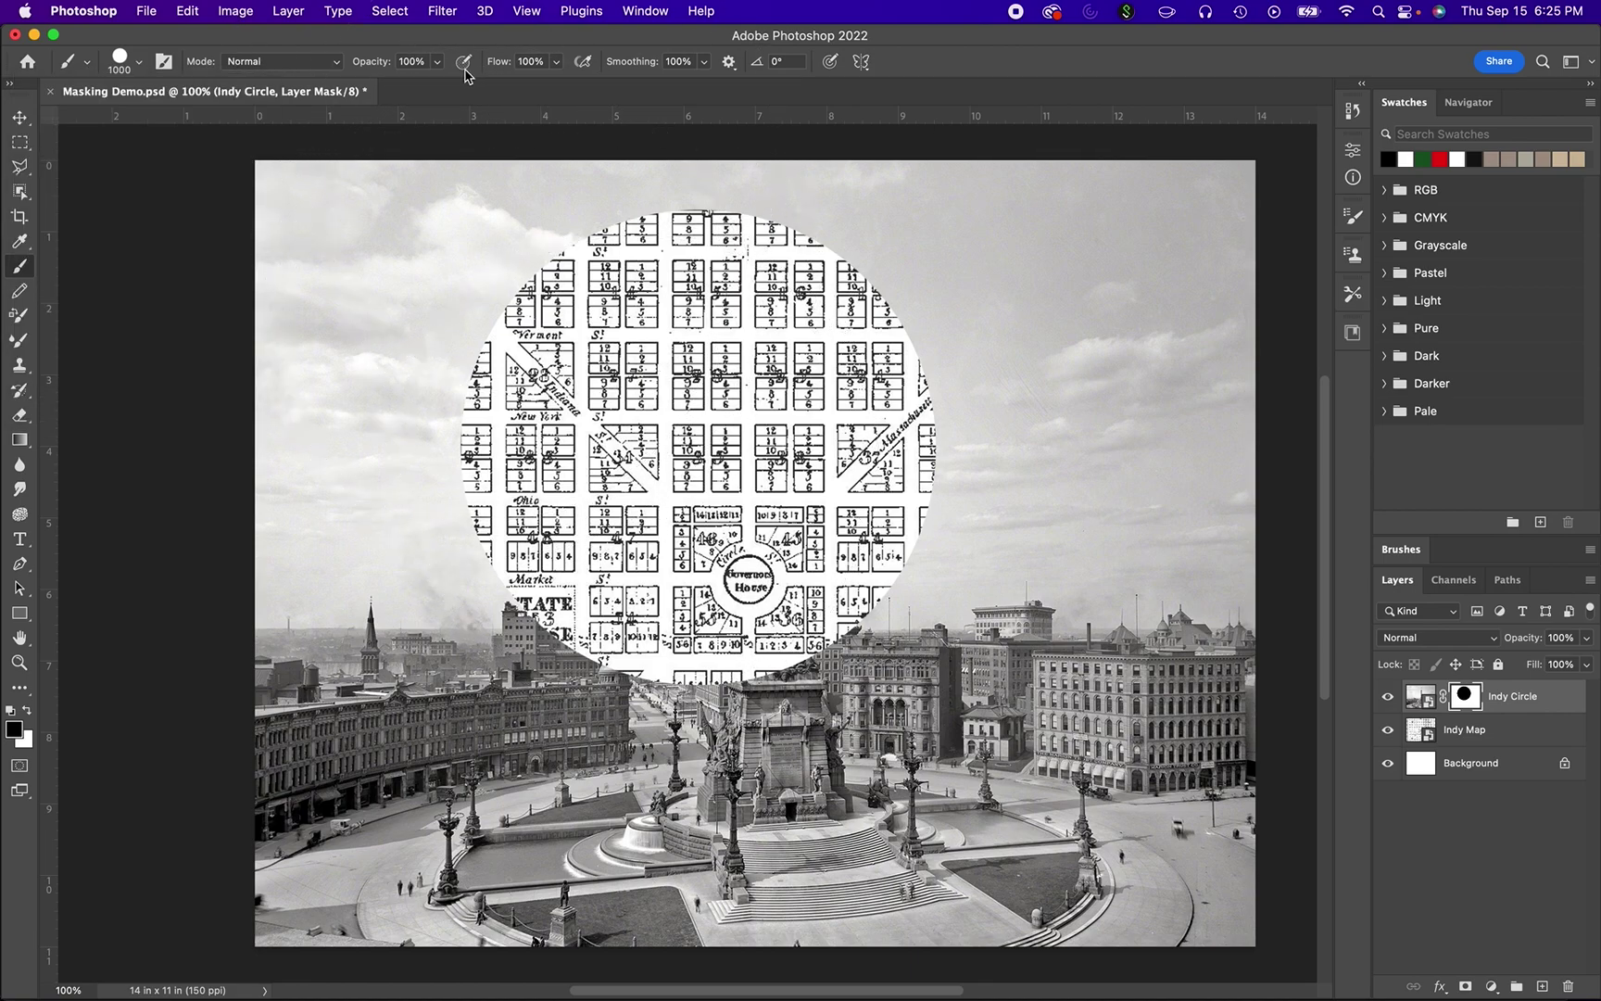
key(bracketleft)
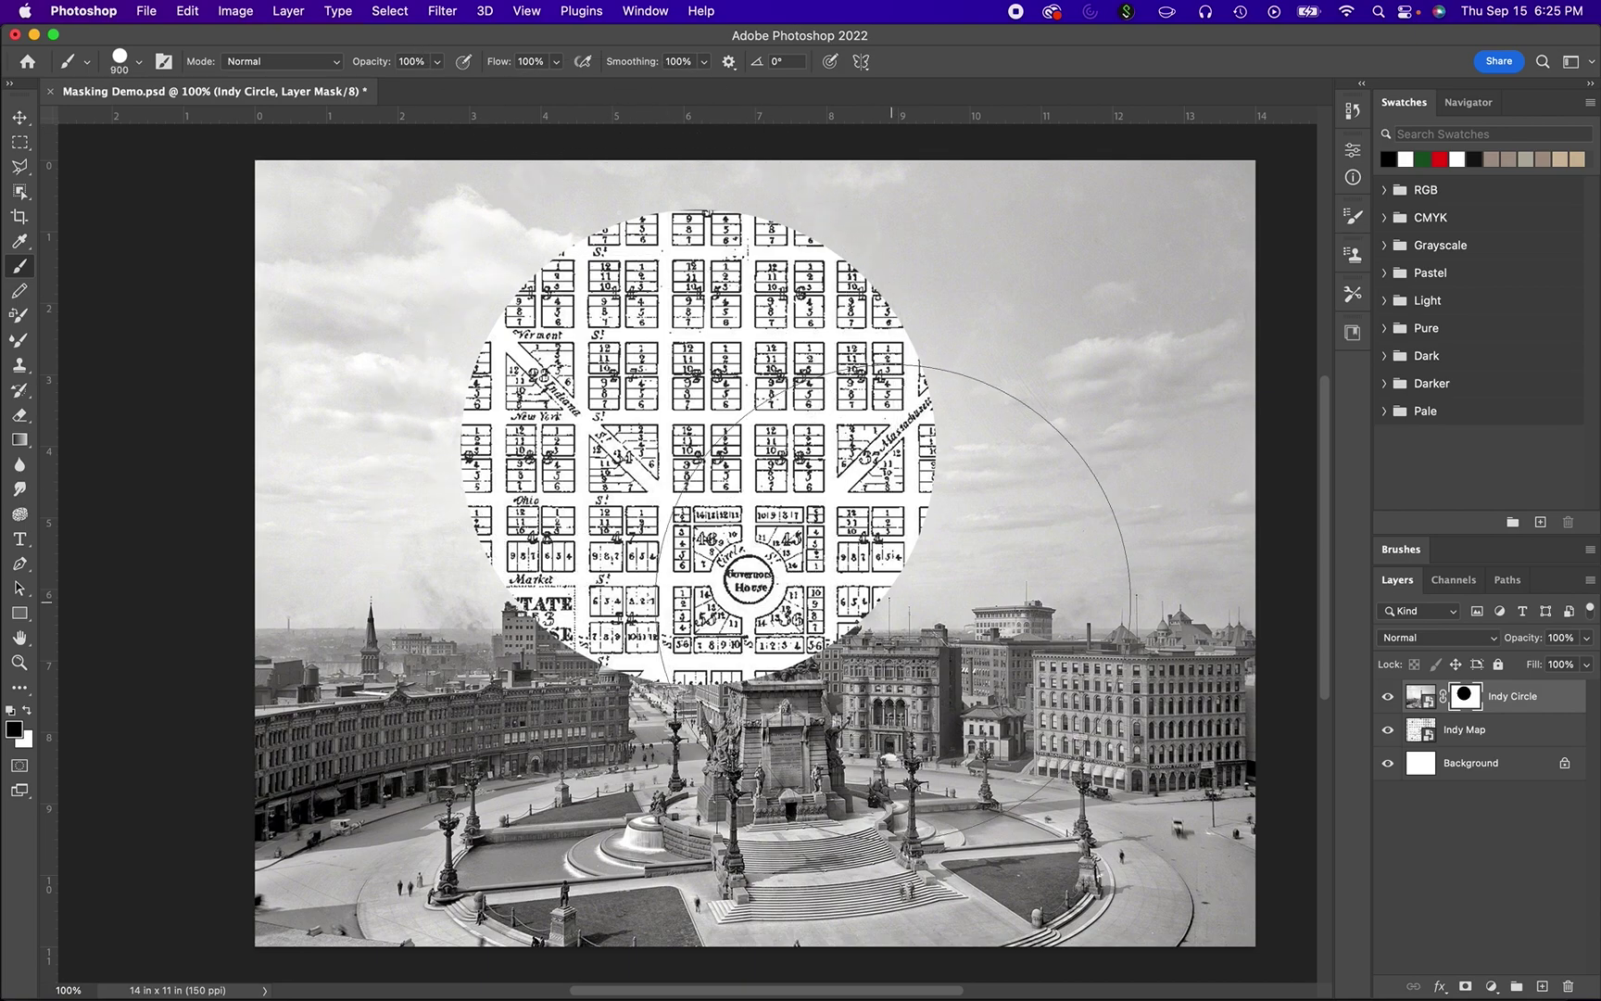
key(bracketleft)
key(bracketleft)
key(bracketleft)
key(bracketleft)
key(bracketleft)
click(1005, 525)
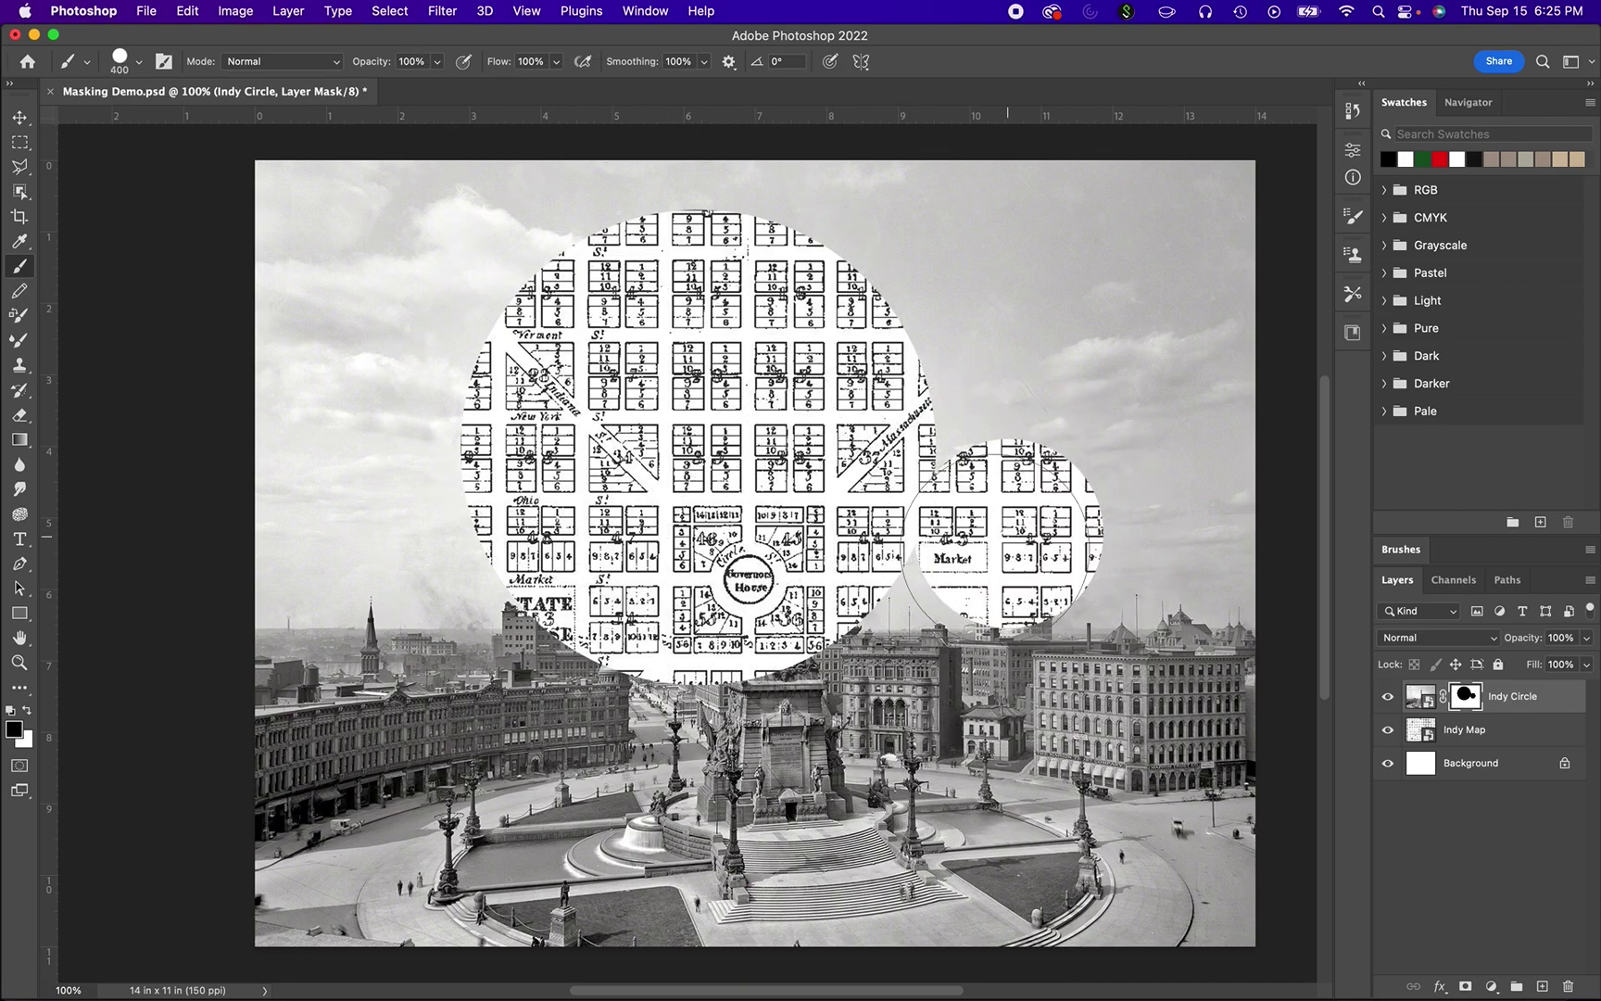
click(1004, 360)
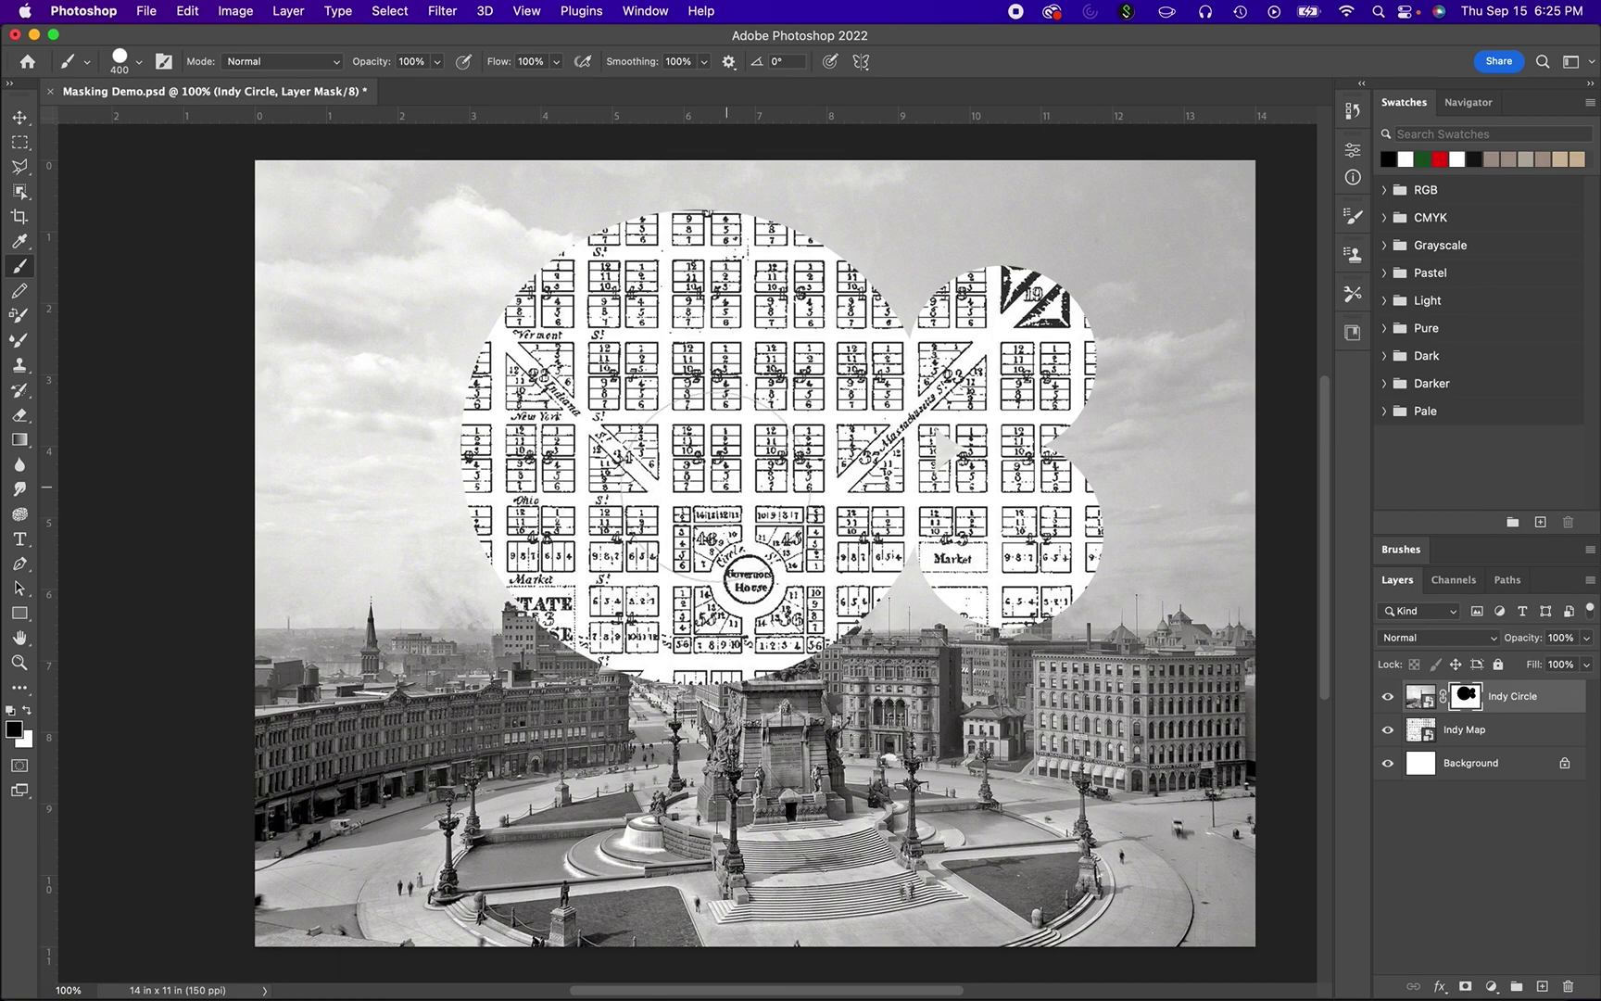
click(425, 440)
click(559, 626)
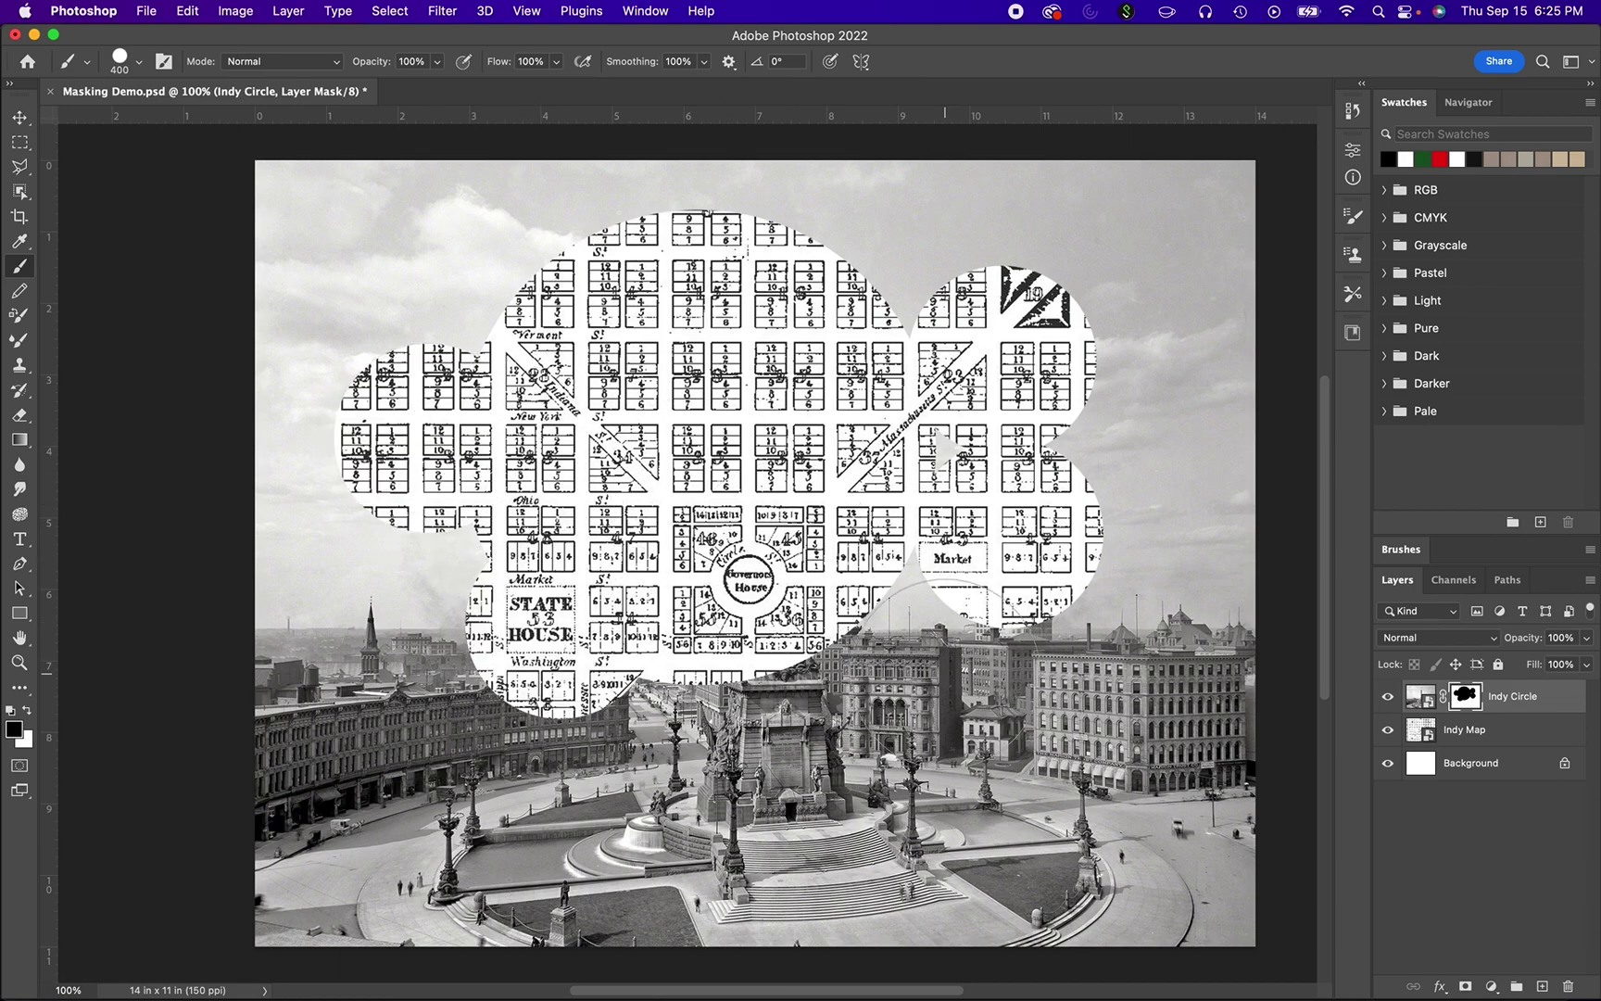
click(929, 638)
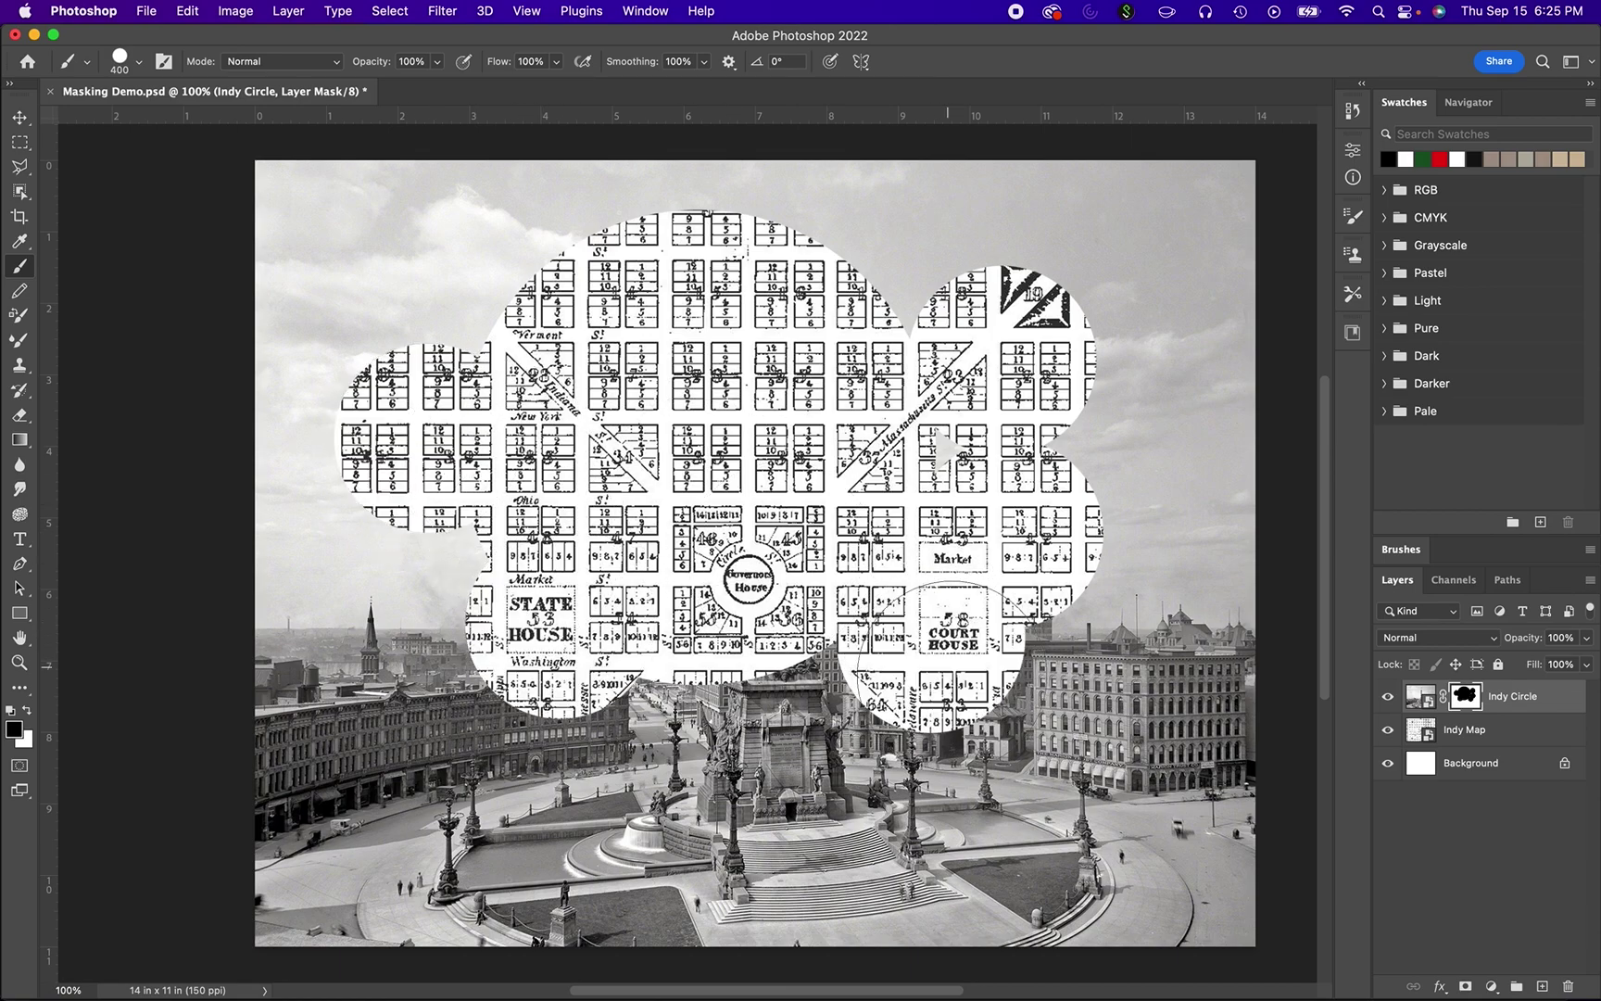
click(802, 709)
click(660, 741)
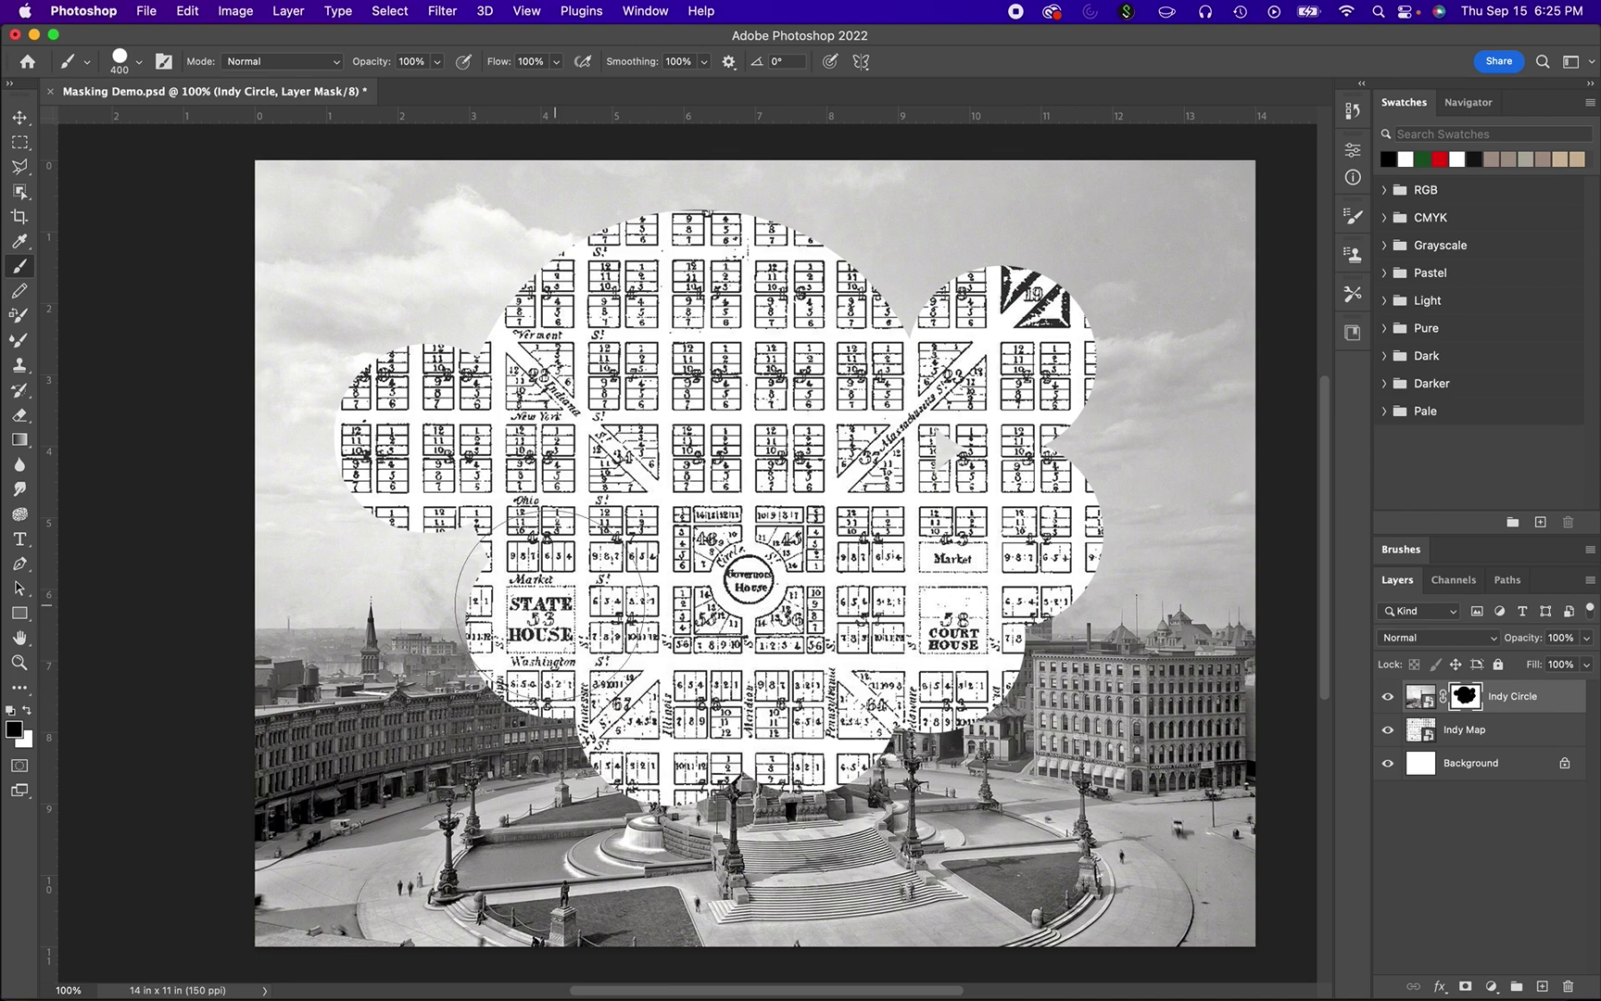
click(445, 315)
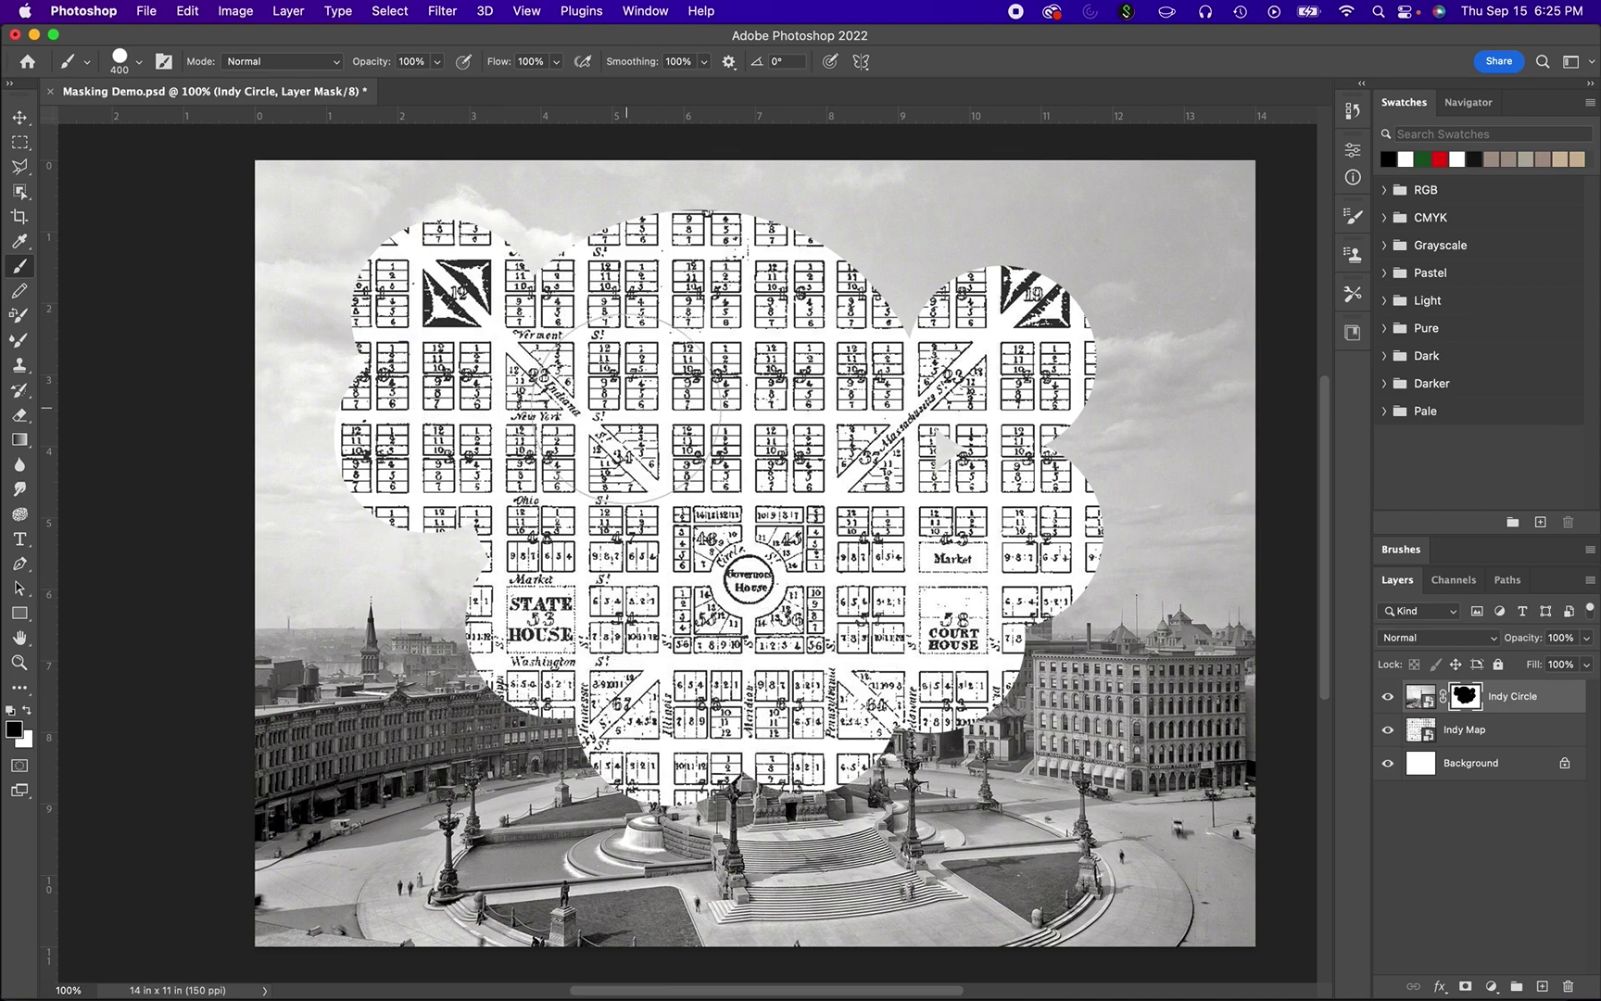
key(super+z)
key(super+z)
key(super+z)
key(super+z)
key(super+z)
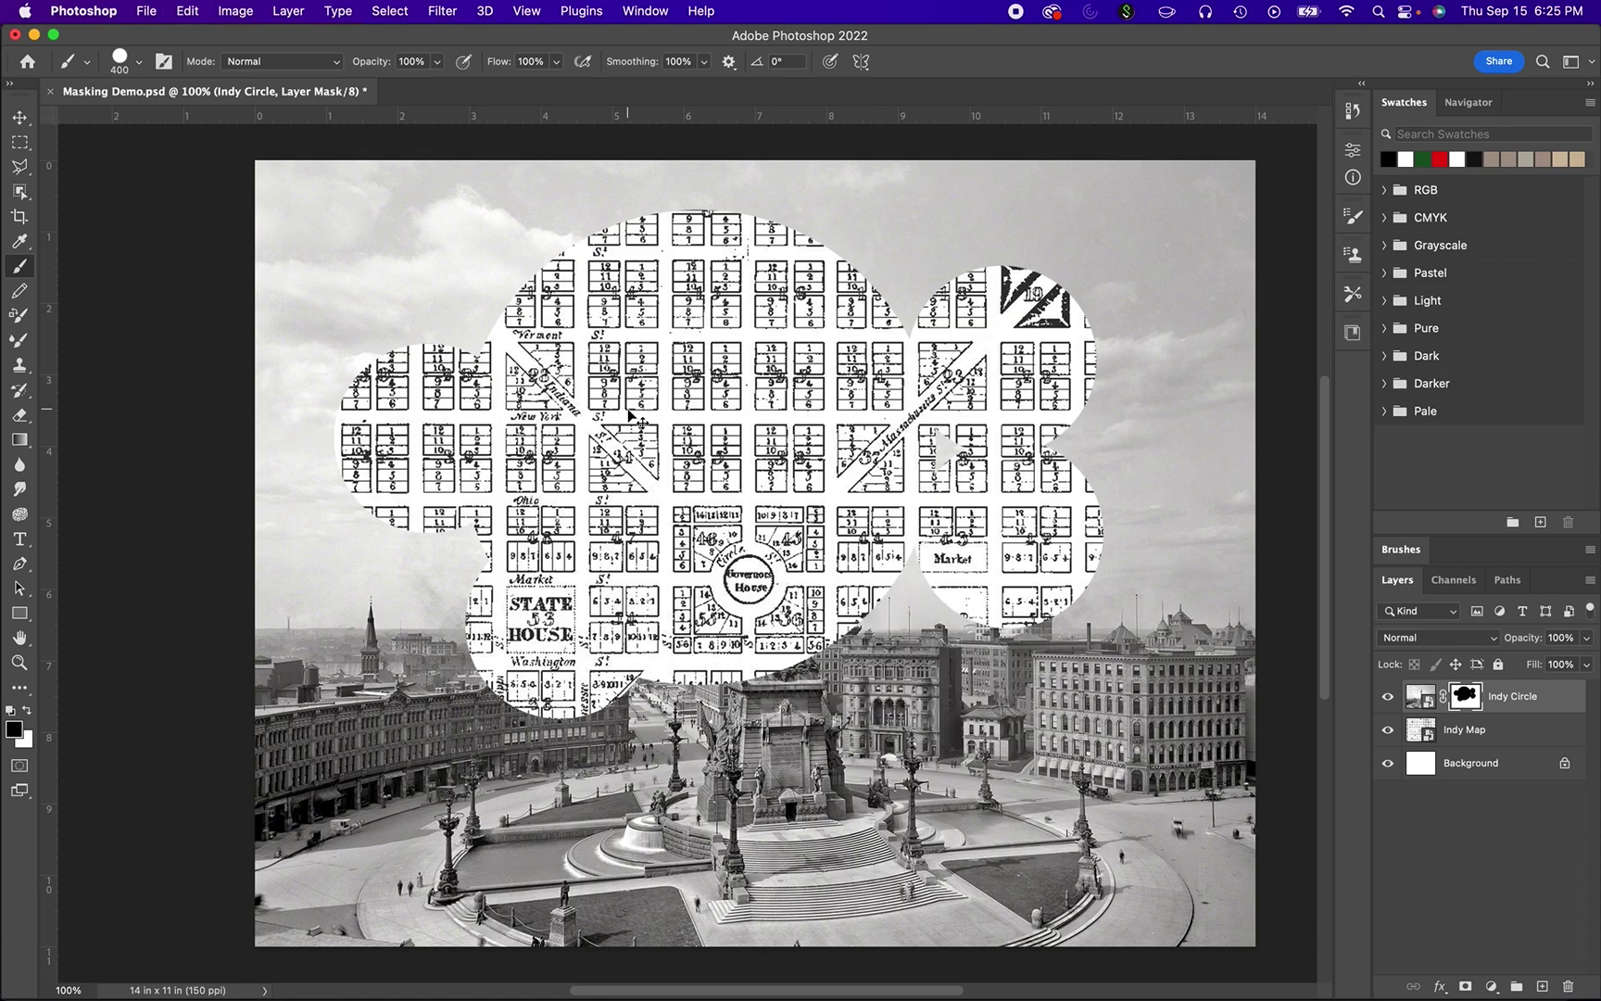
key(super+z)
key(super+z)
key(super+z)
key(super+z)
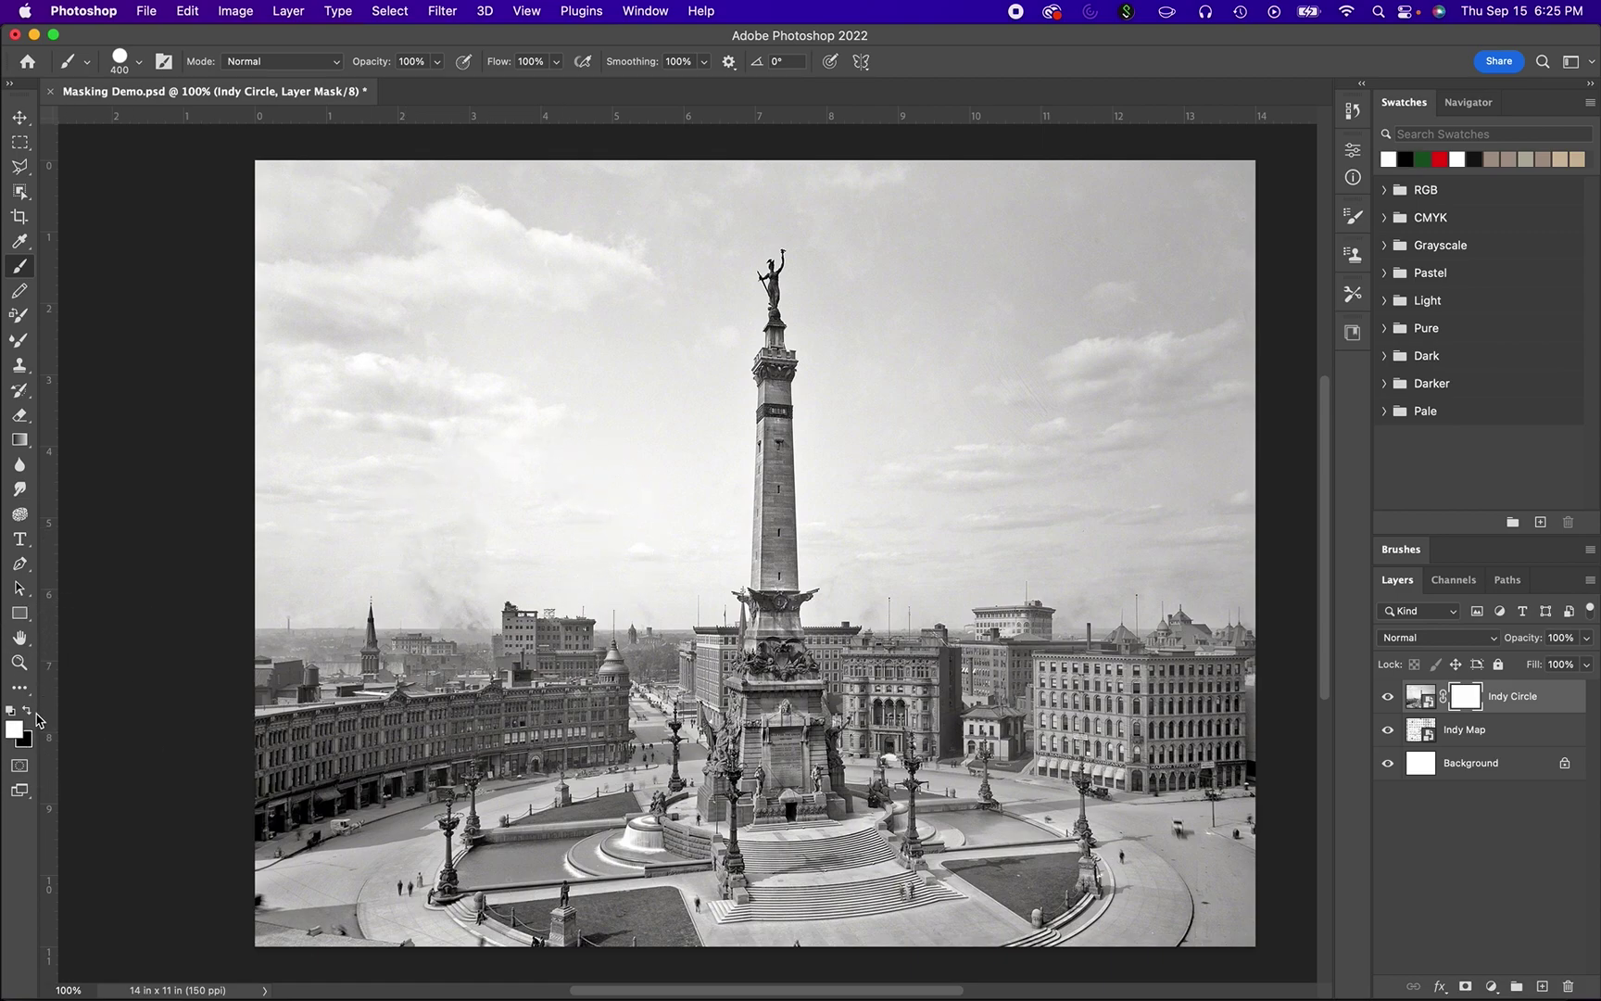
click(696, 401)
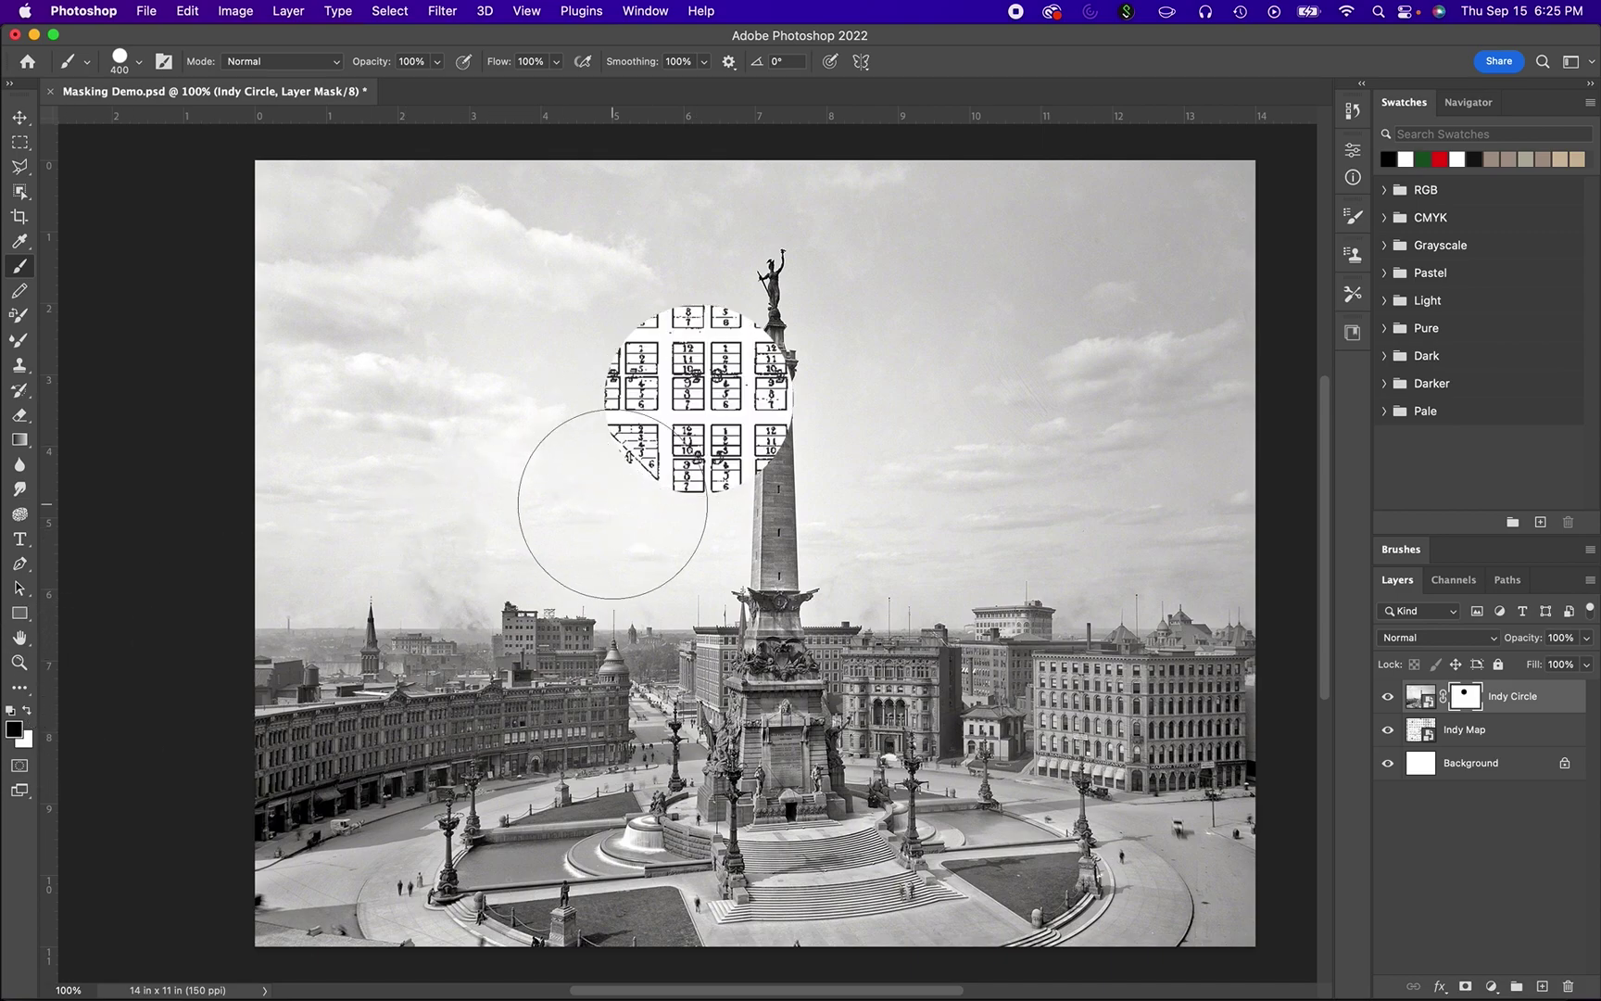
click(618, 482)
click(758, 468)
click(841, 389)
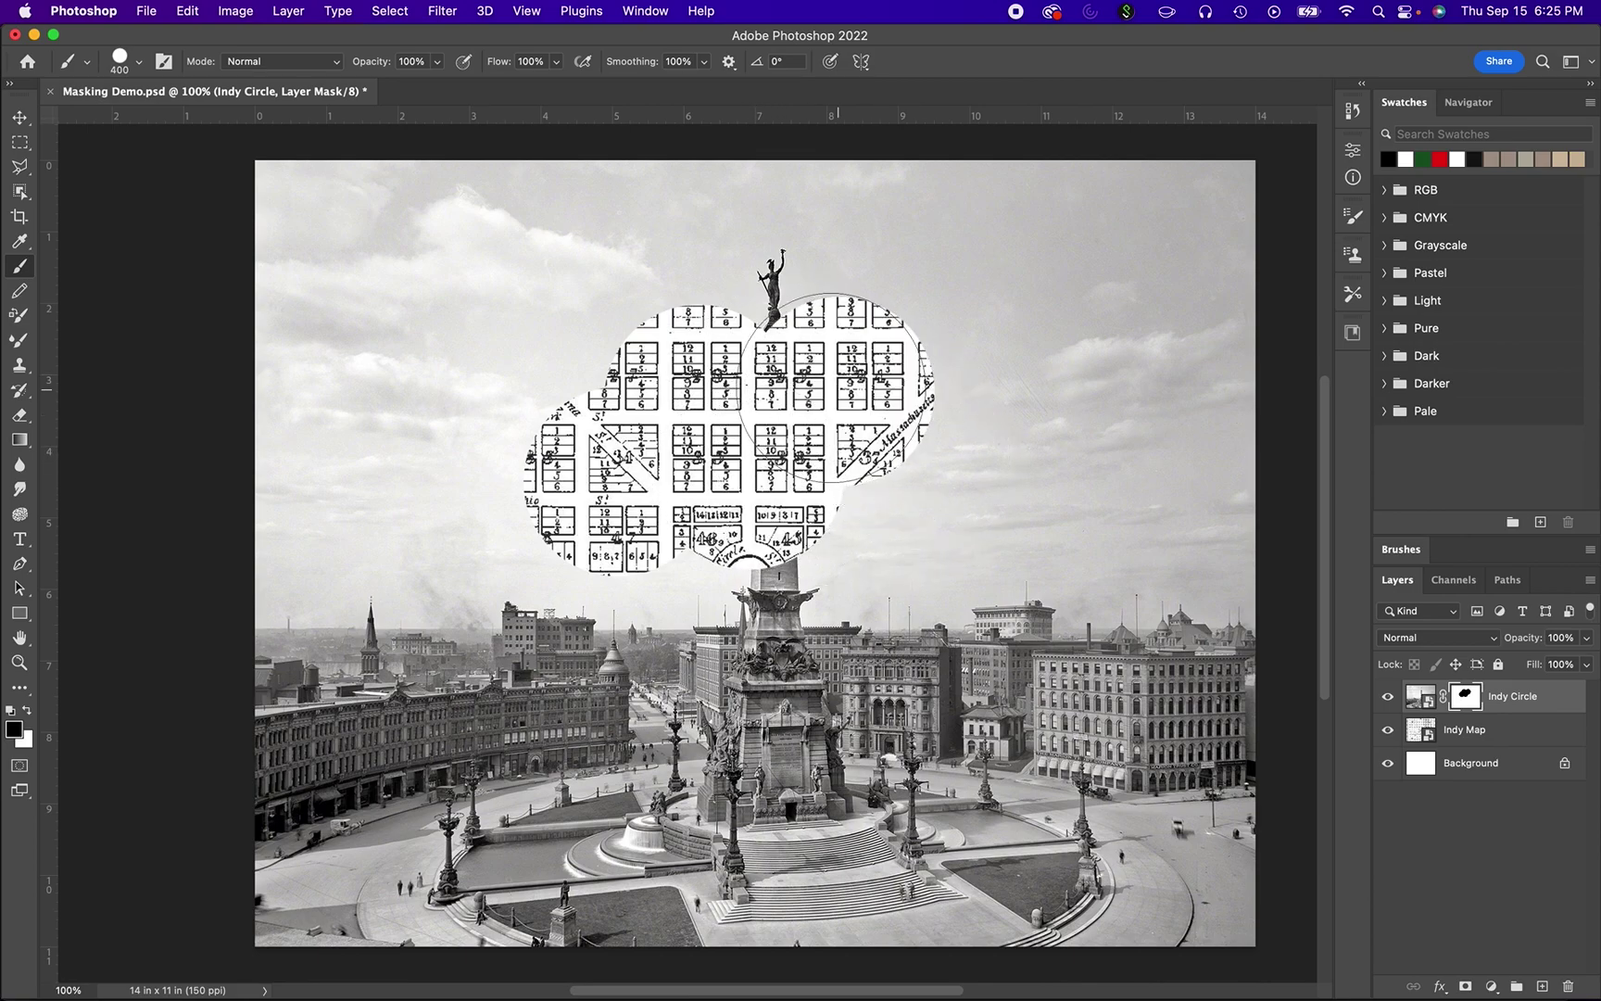
click(778, 341)
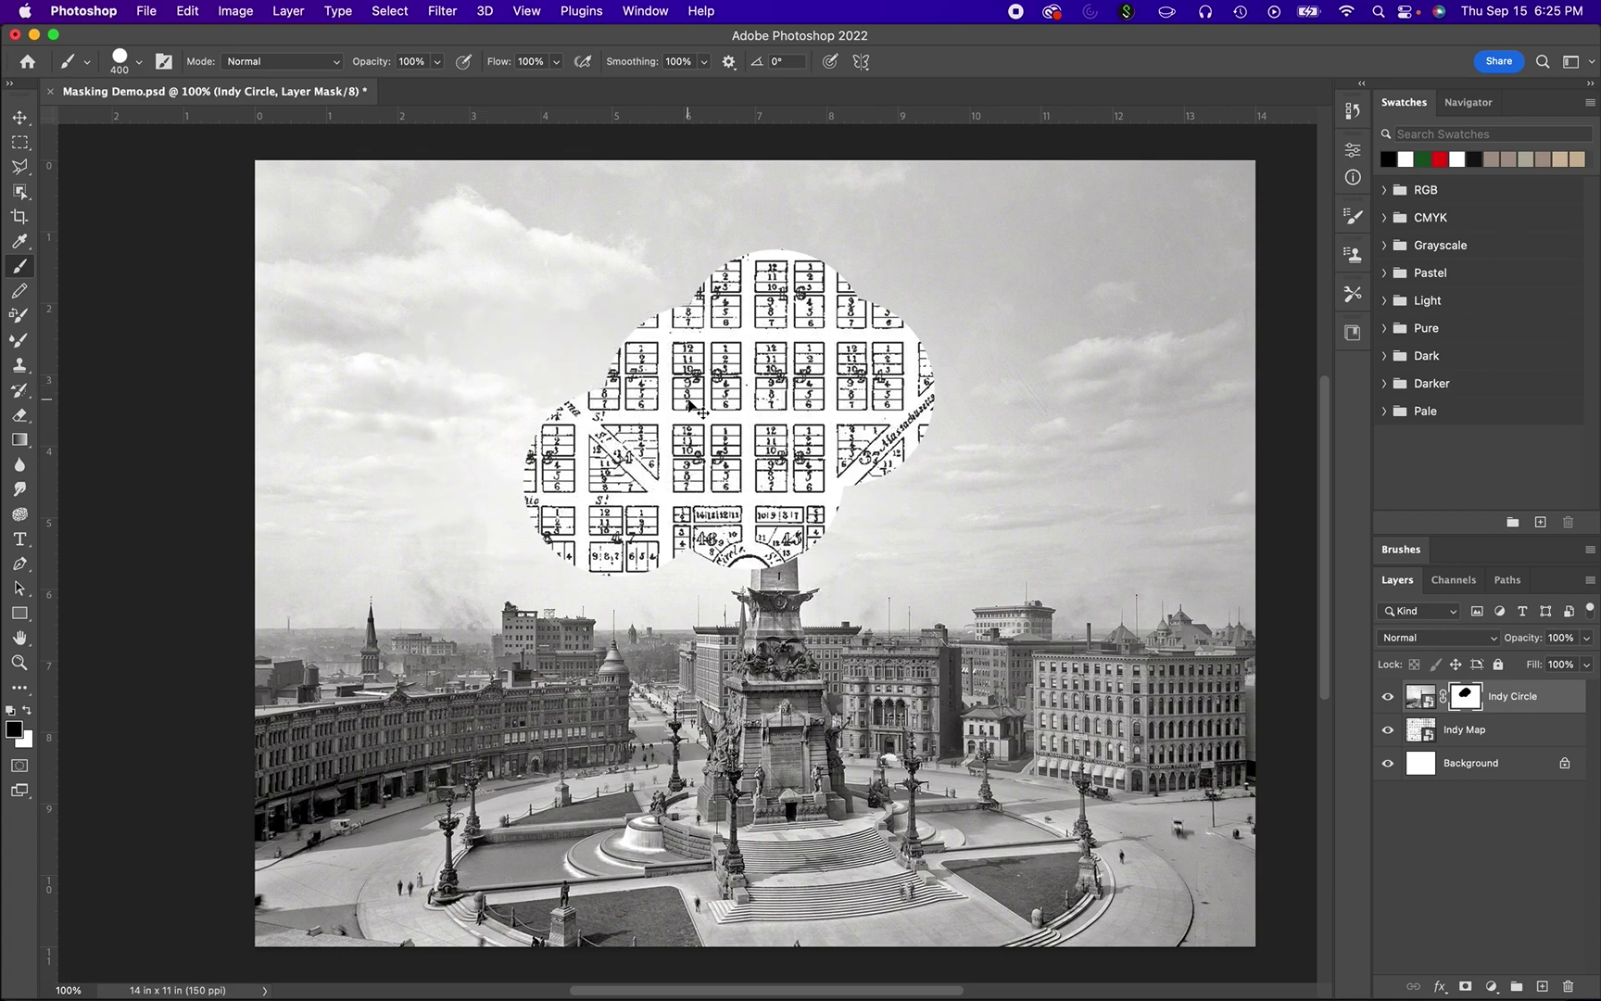
key(super+z)
key(super+z)
key(super+z)
key(super+z)
key(super+z)
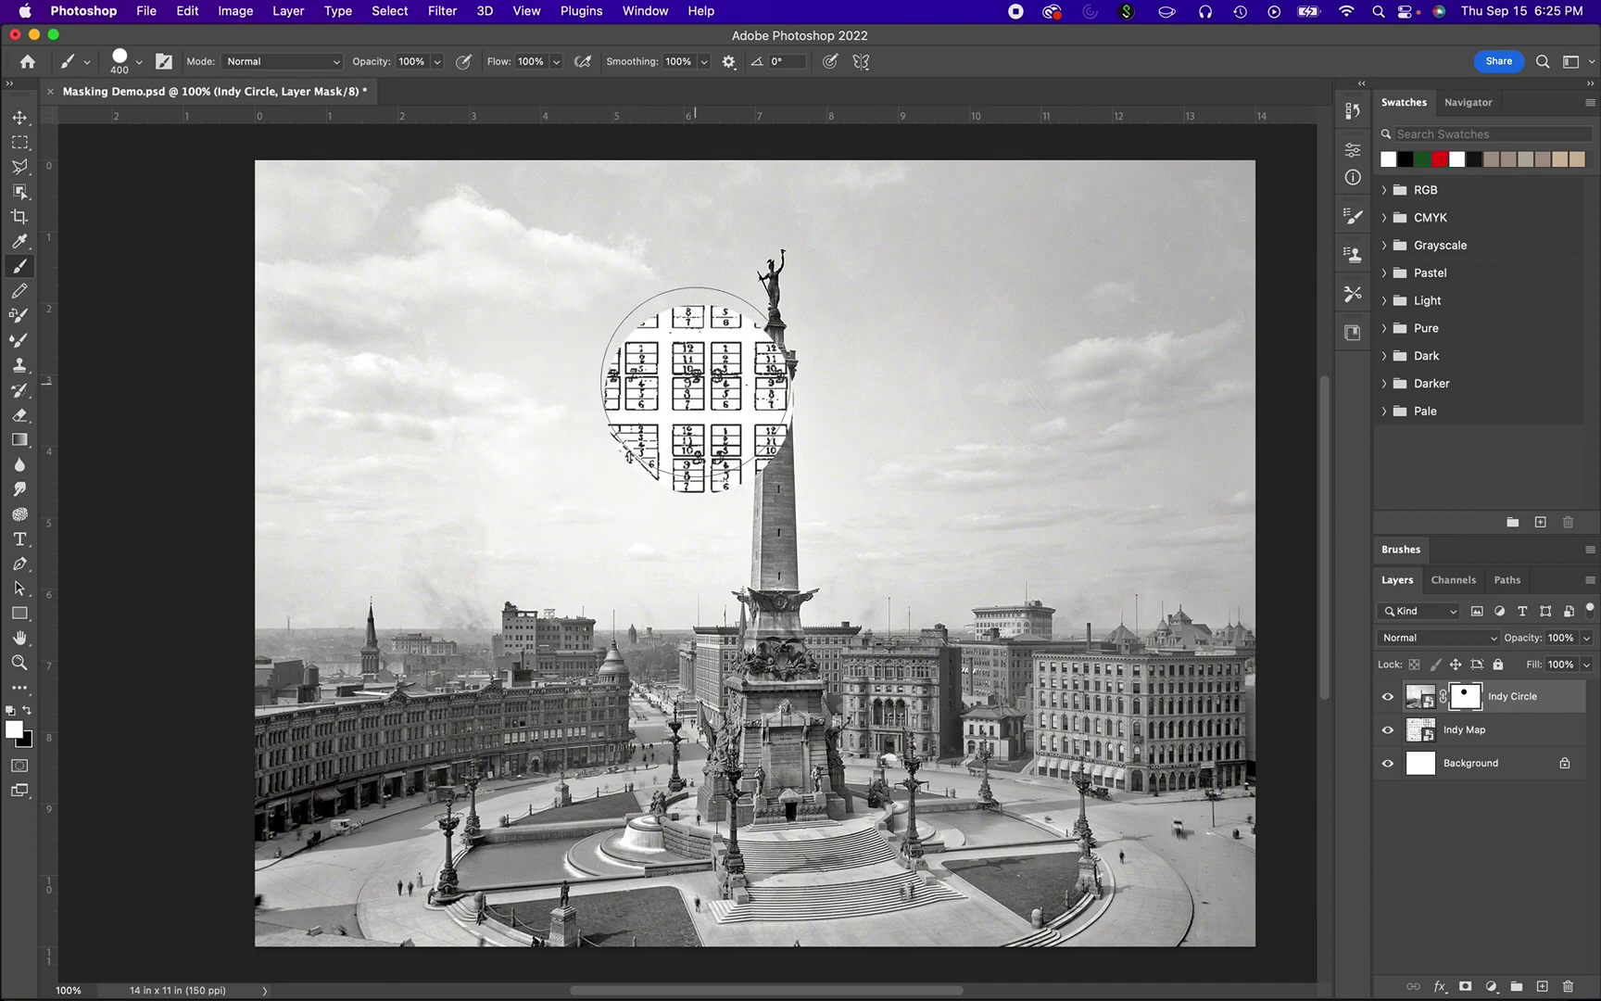
mouse_move(697, 382)
mouse_down()
mouse_move(653, 388)
mouse_move(652, 438)
mouse_move(827, 329)
mouse_up()
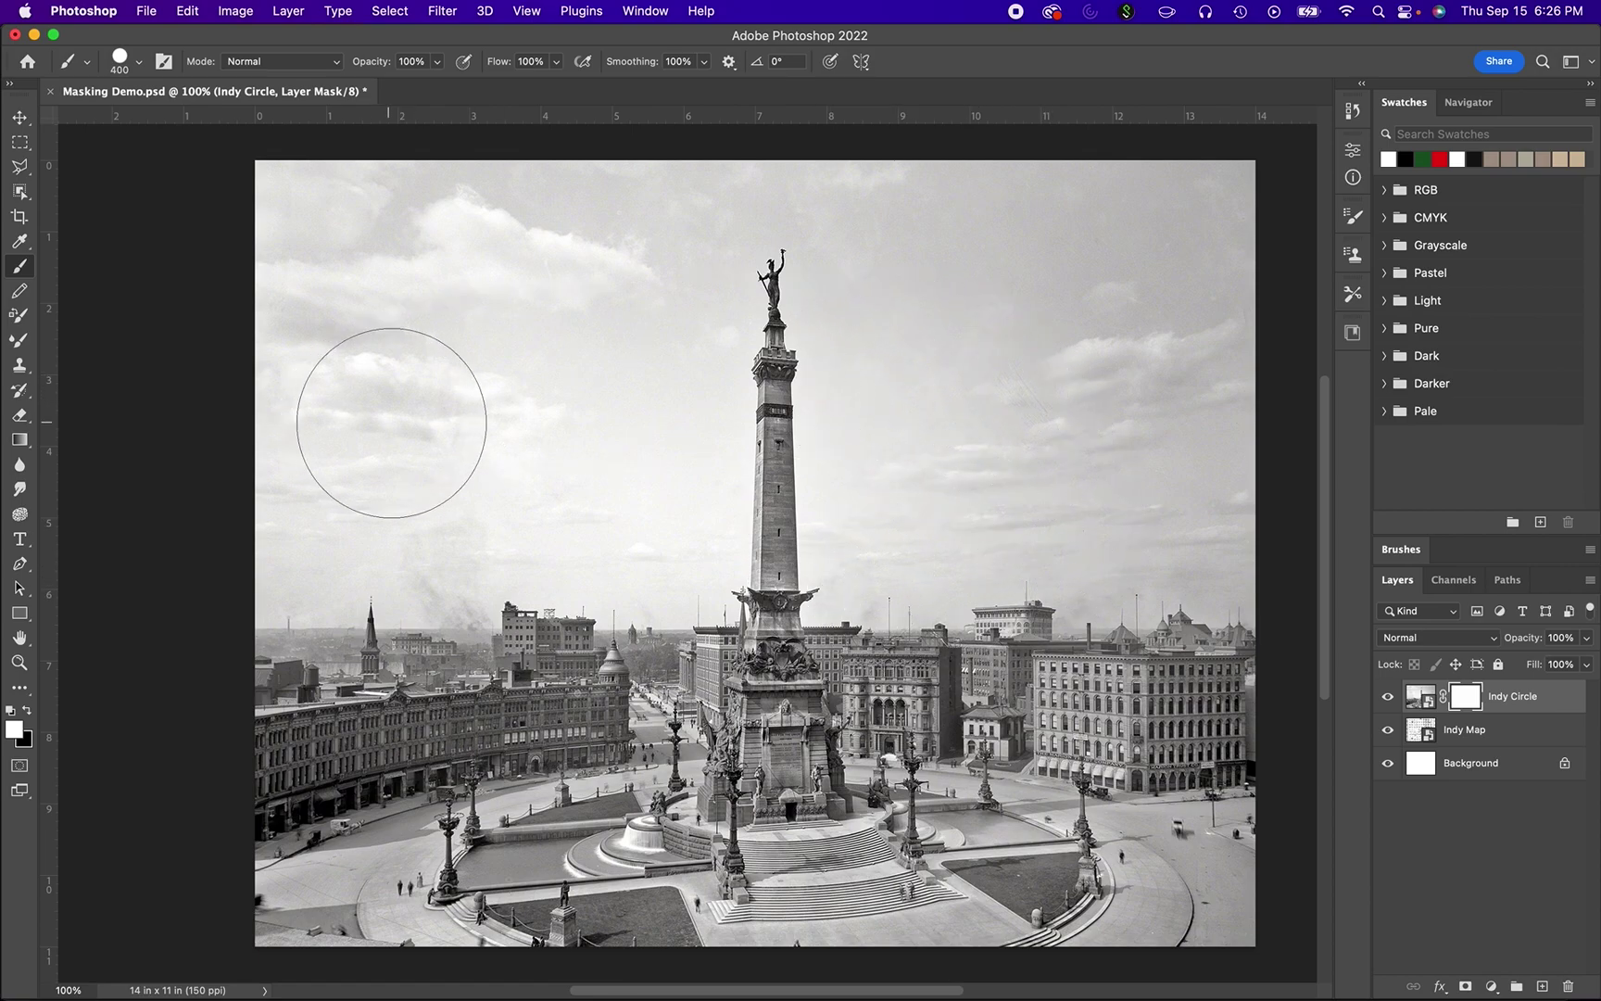
Set brush hardness to 0% at 1000 px, paint a soft map reveal in the sky, then undo it
click(140, 66)
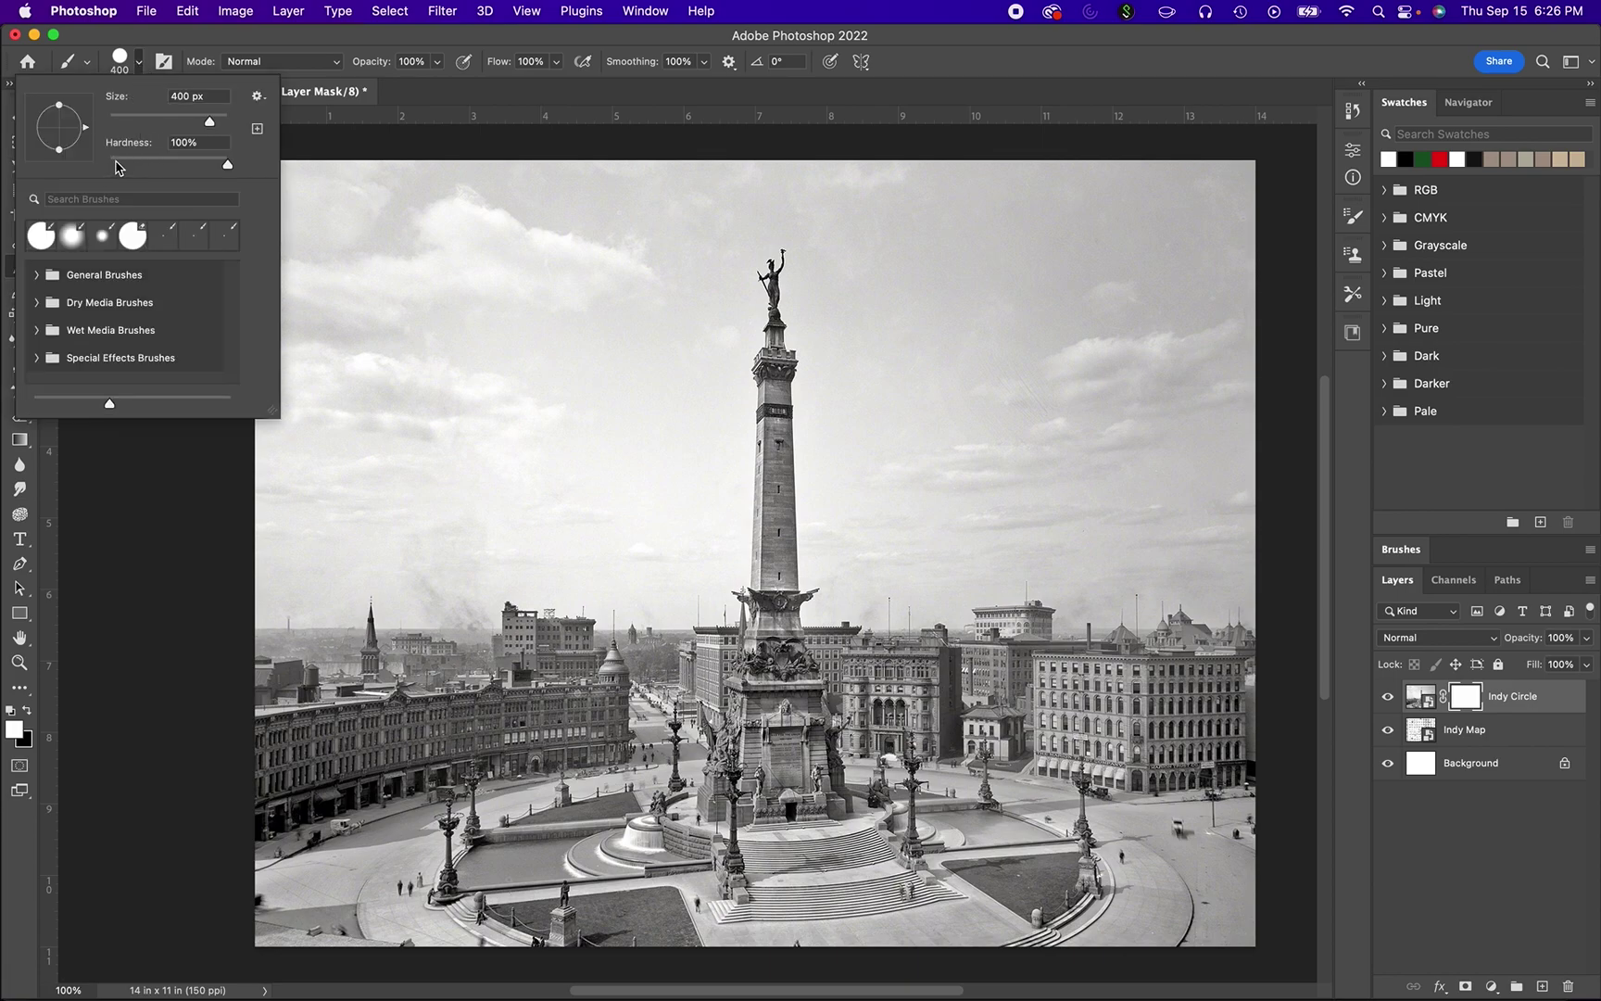
click(140, 43)
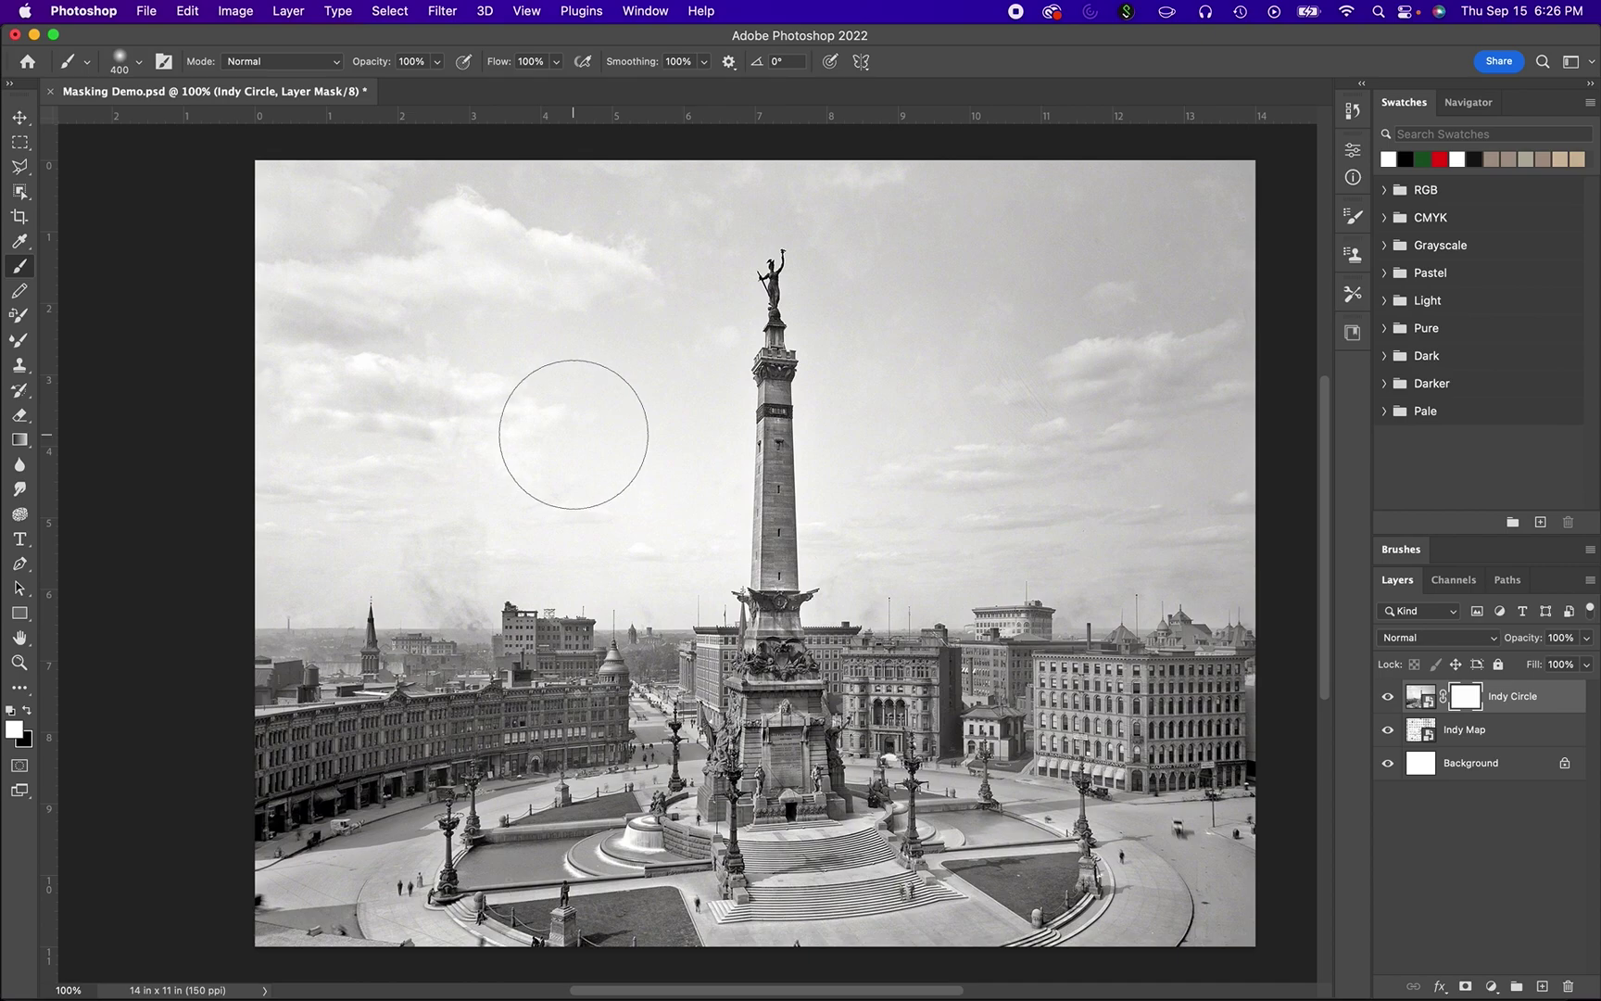
key(bracketright)
key(bracketright)
key(bracketright)
key(bracketright)
key(bracketright)
key(bracketright)
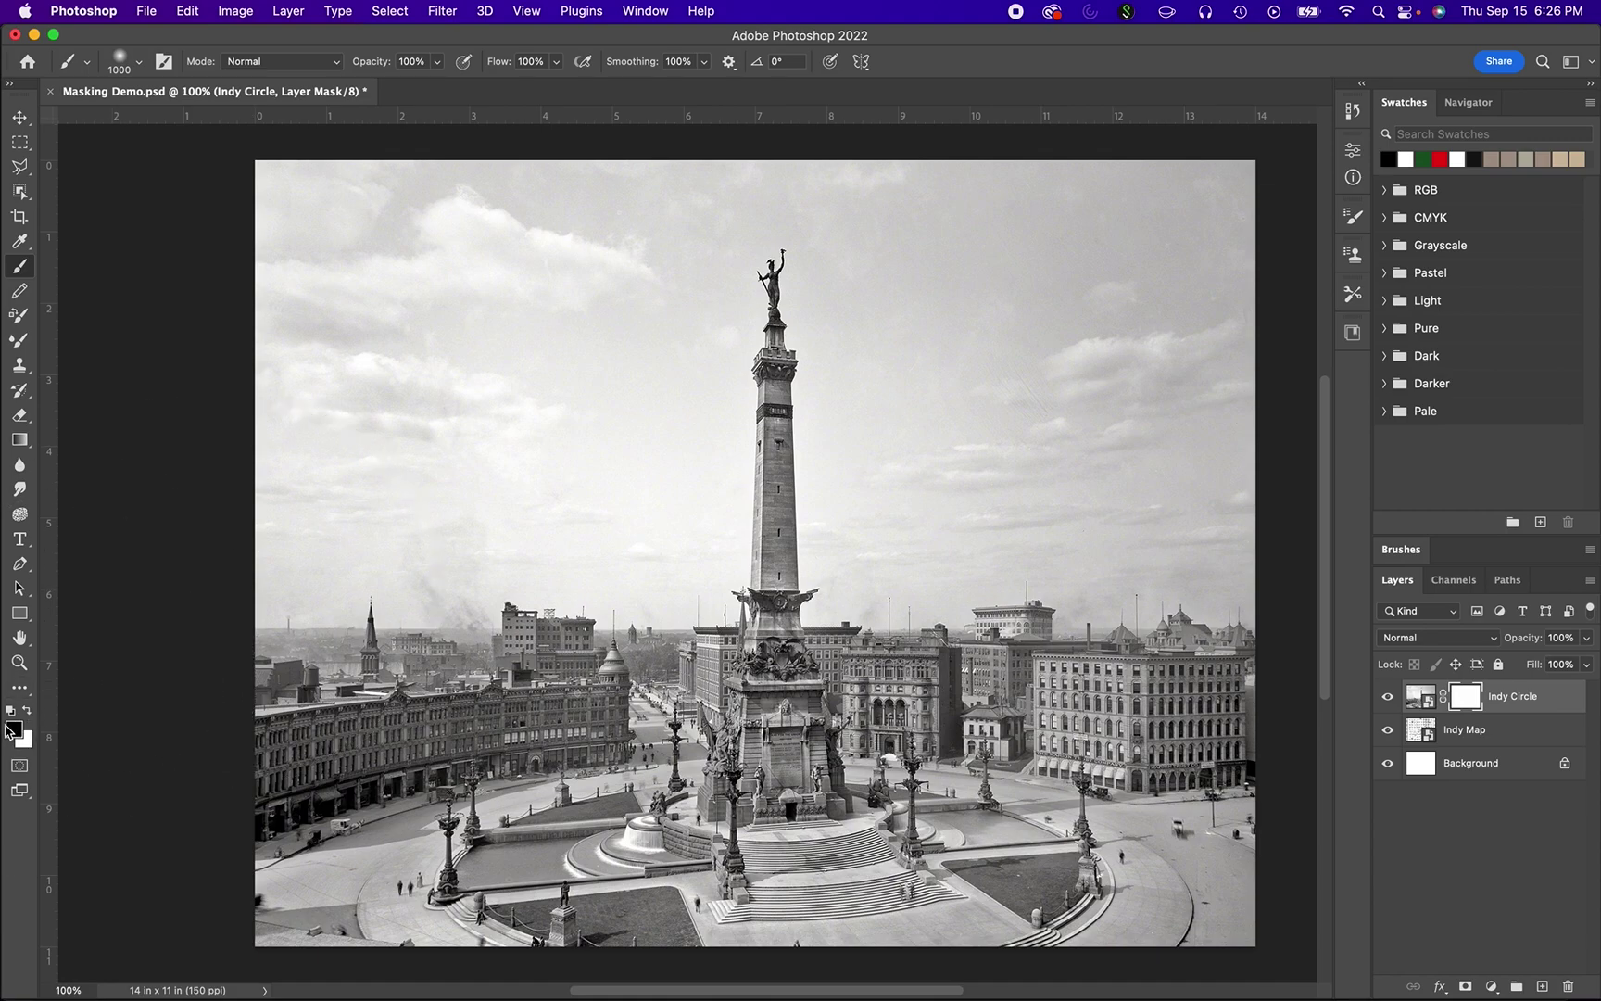
drag(750, 357, 747, 497)
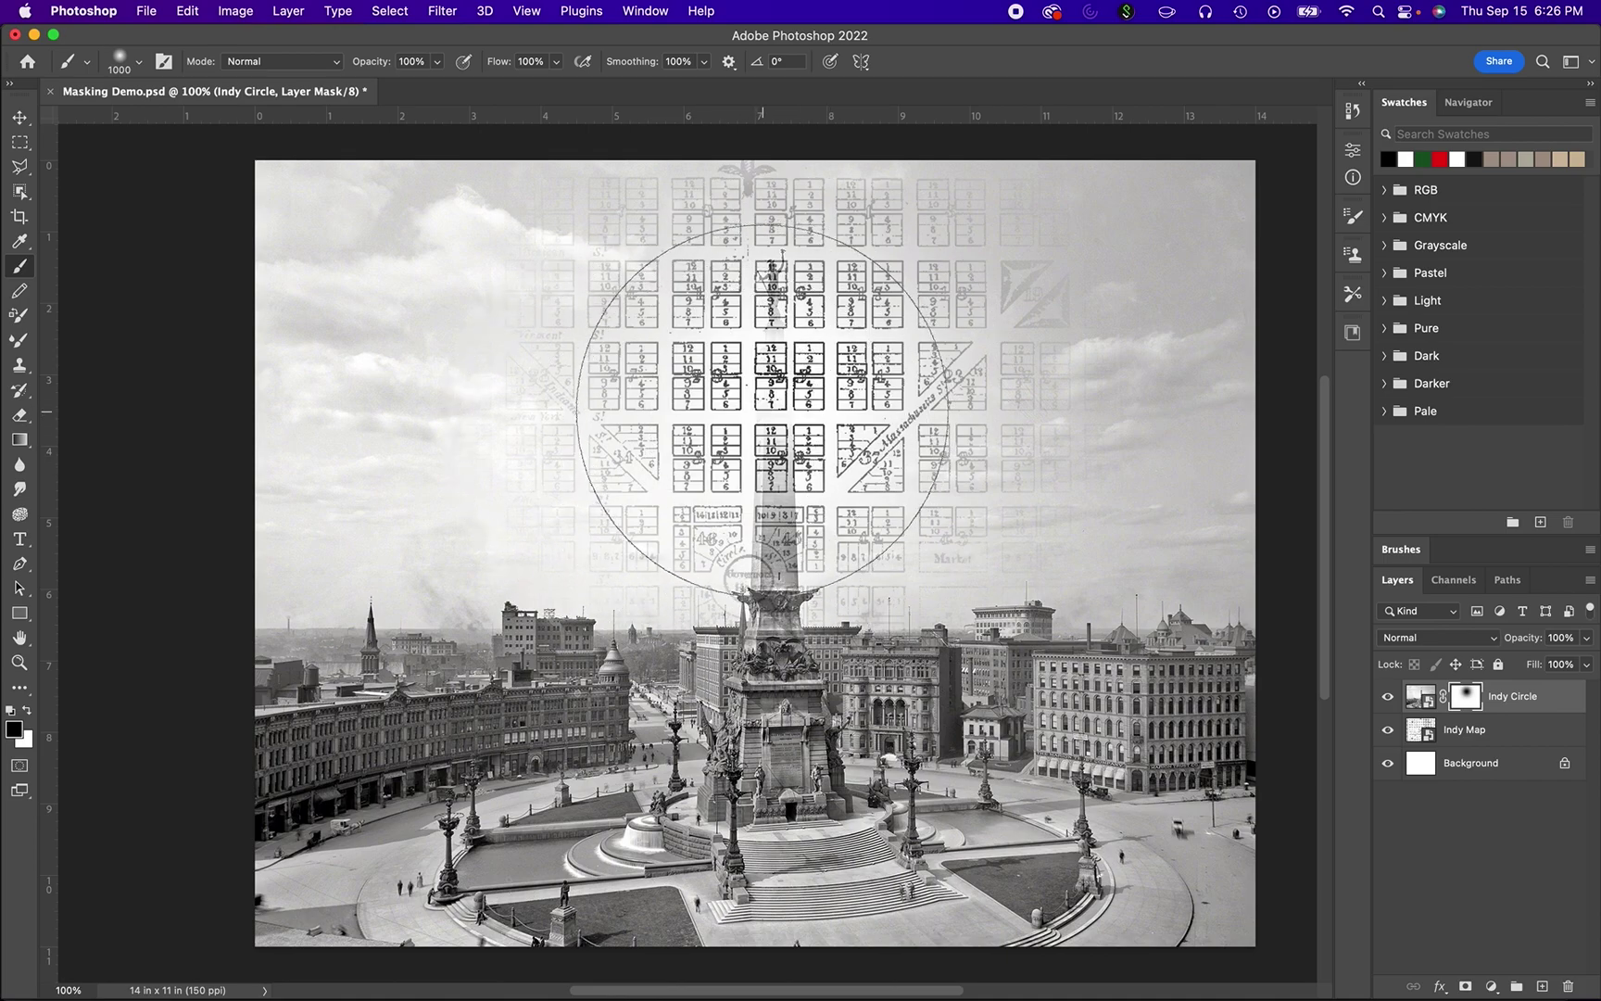
drag(780, 397, 788, 399)
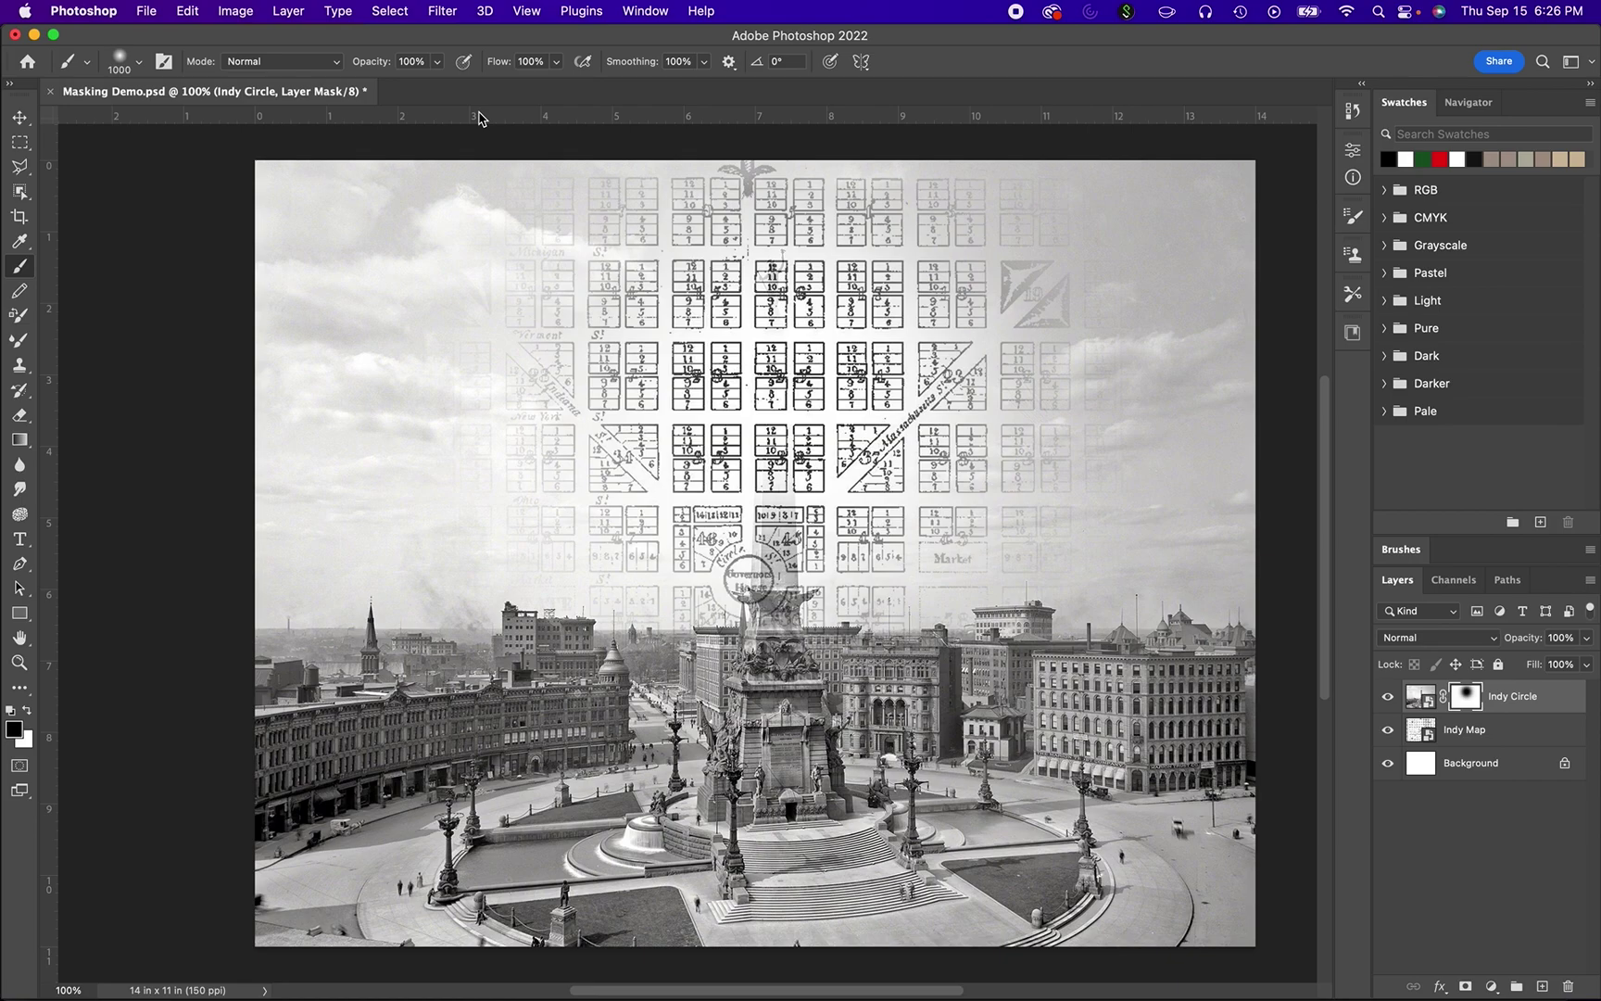
key(super+z)
key(super+z)
key(super+z)
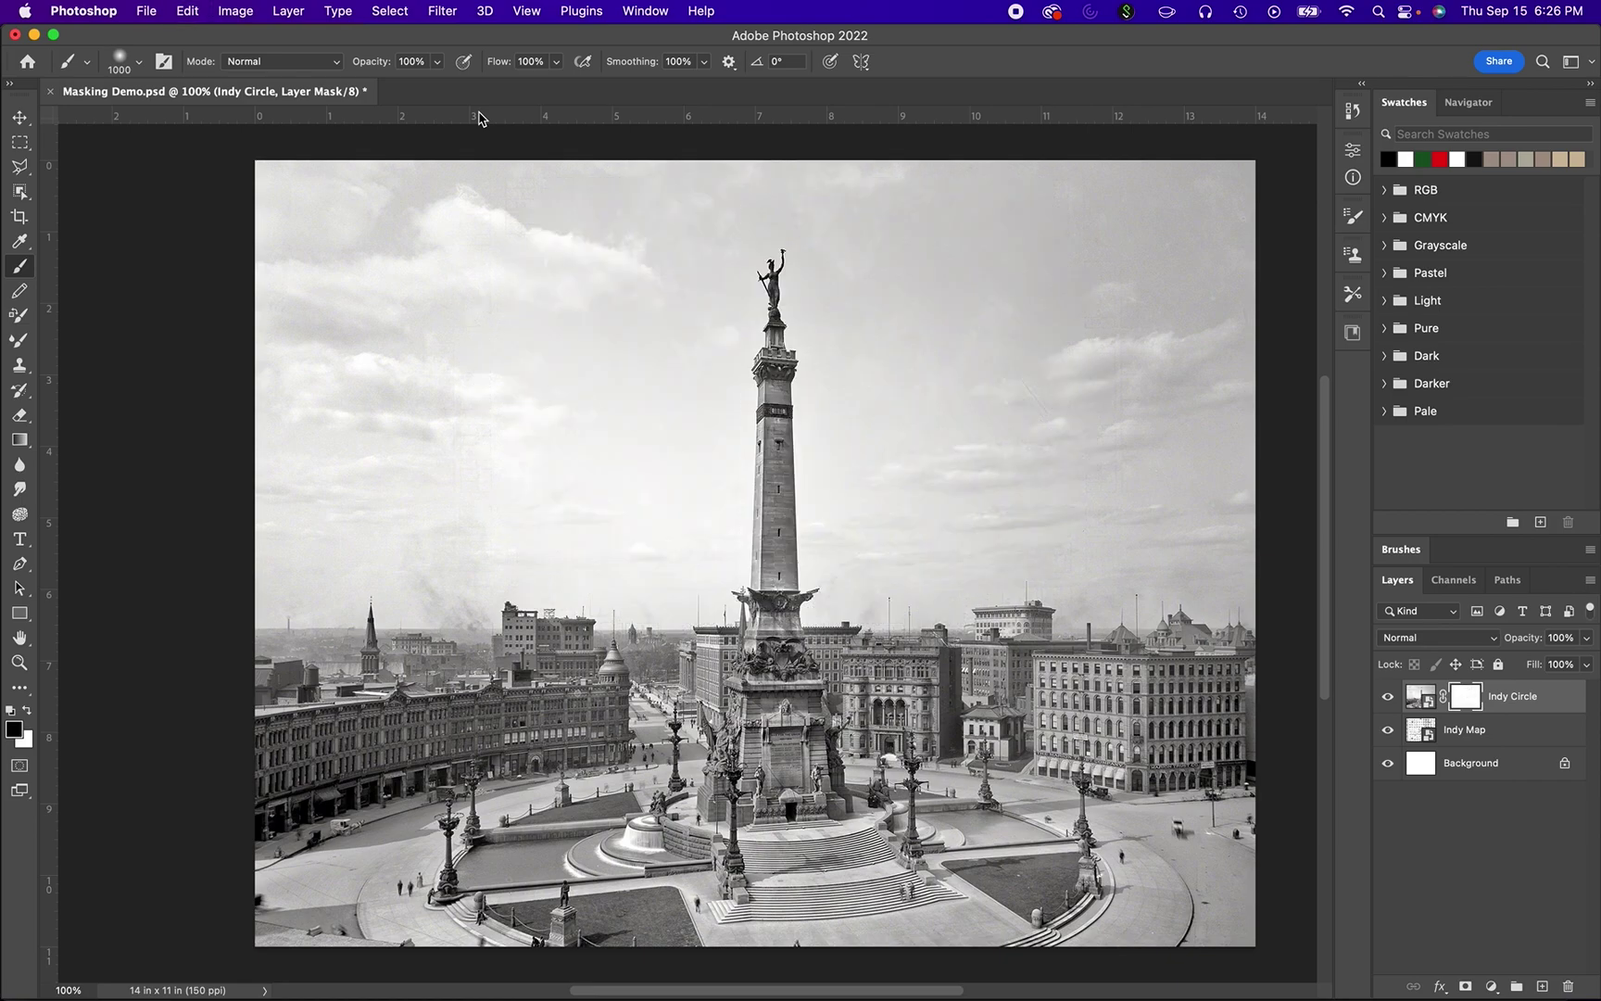
Test a stroke at 47% opacity, drop the brush opacity to 6%, and fill the mask white
click(435, 62)
drag(389, 89, 393, 85)
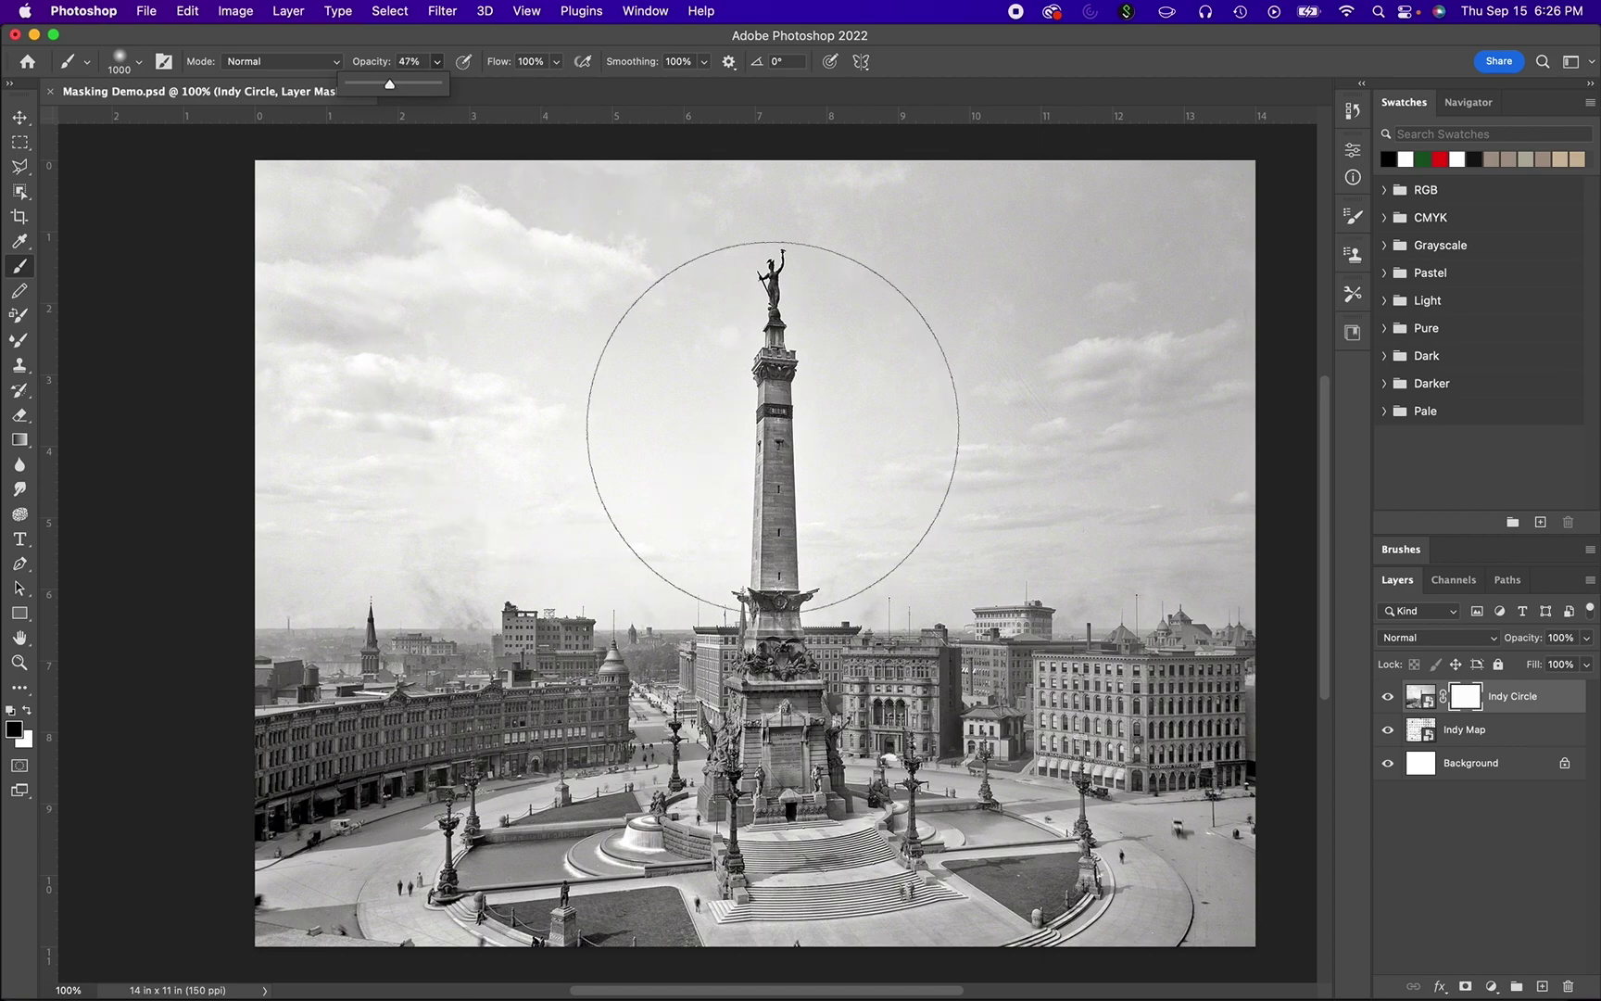
mouse_move(772, 393)
mouse_down()
mouse_move(780, 428)
mouse_move(623, 430)
mouse_move(608, 411)
mouse_move(601, 429)
mouse_up()
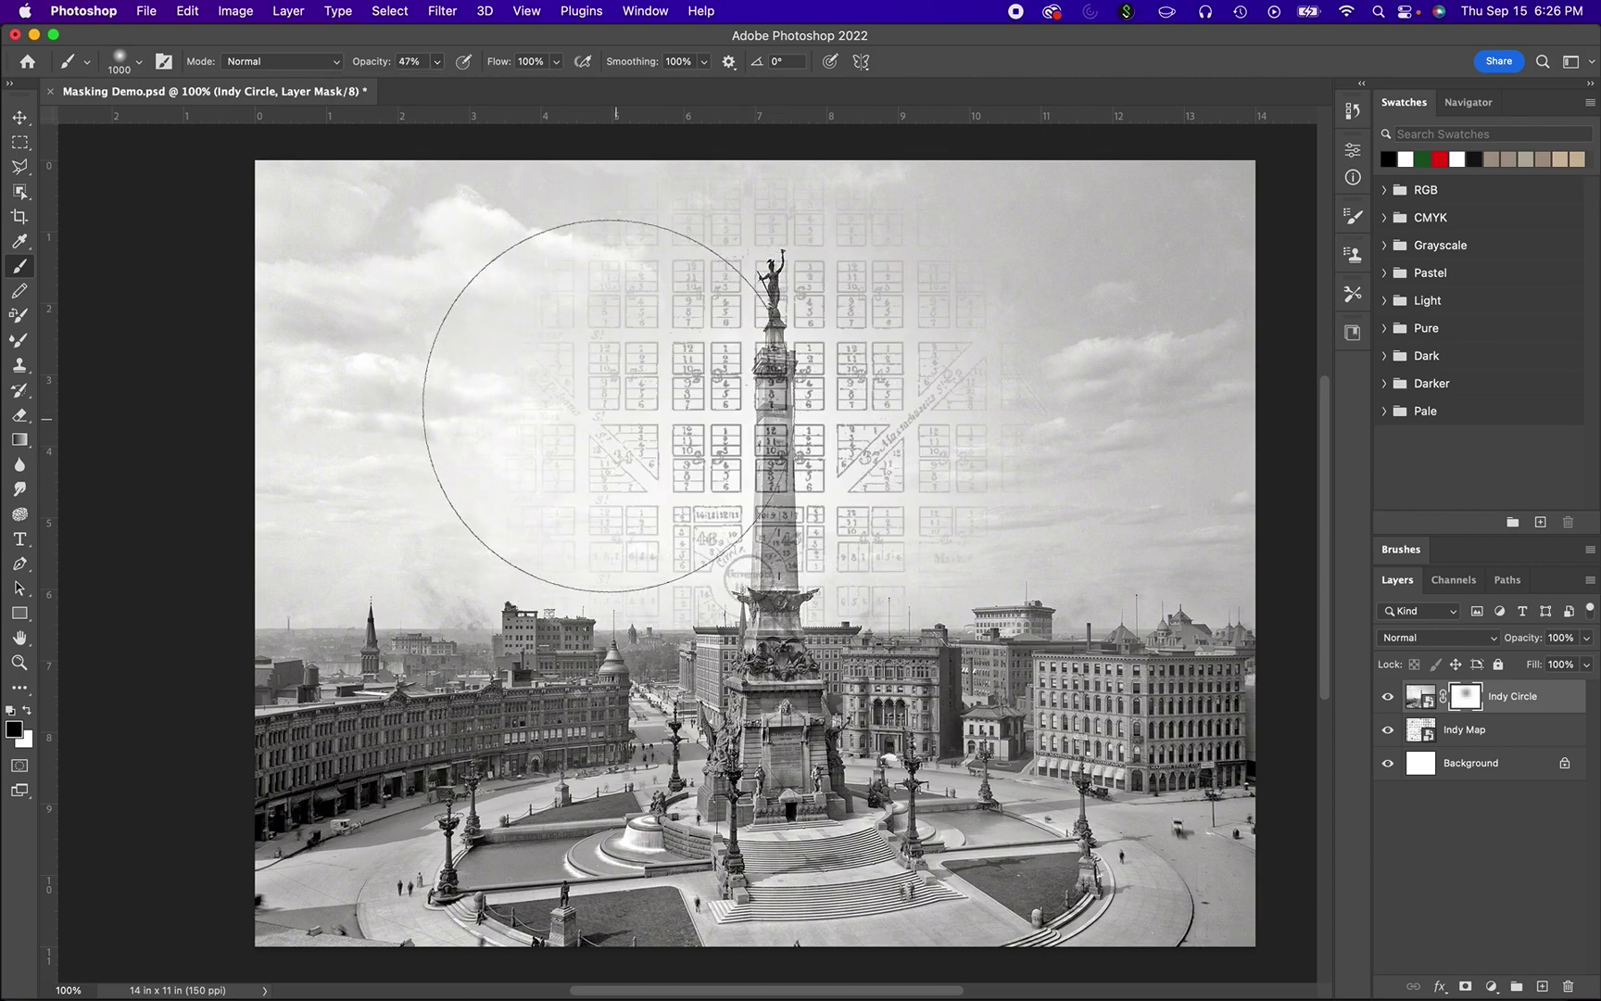
click(435, 62)
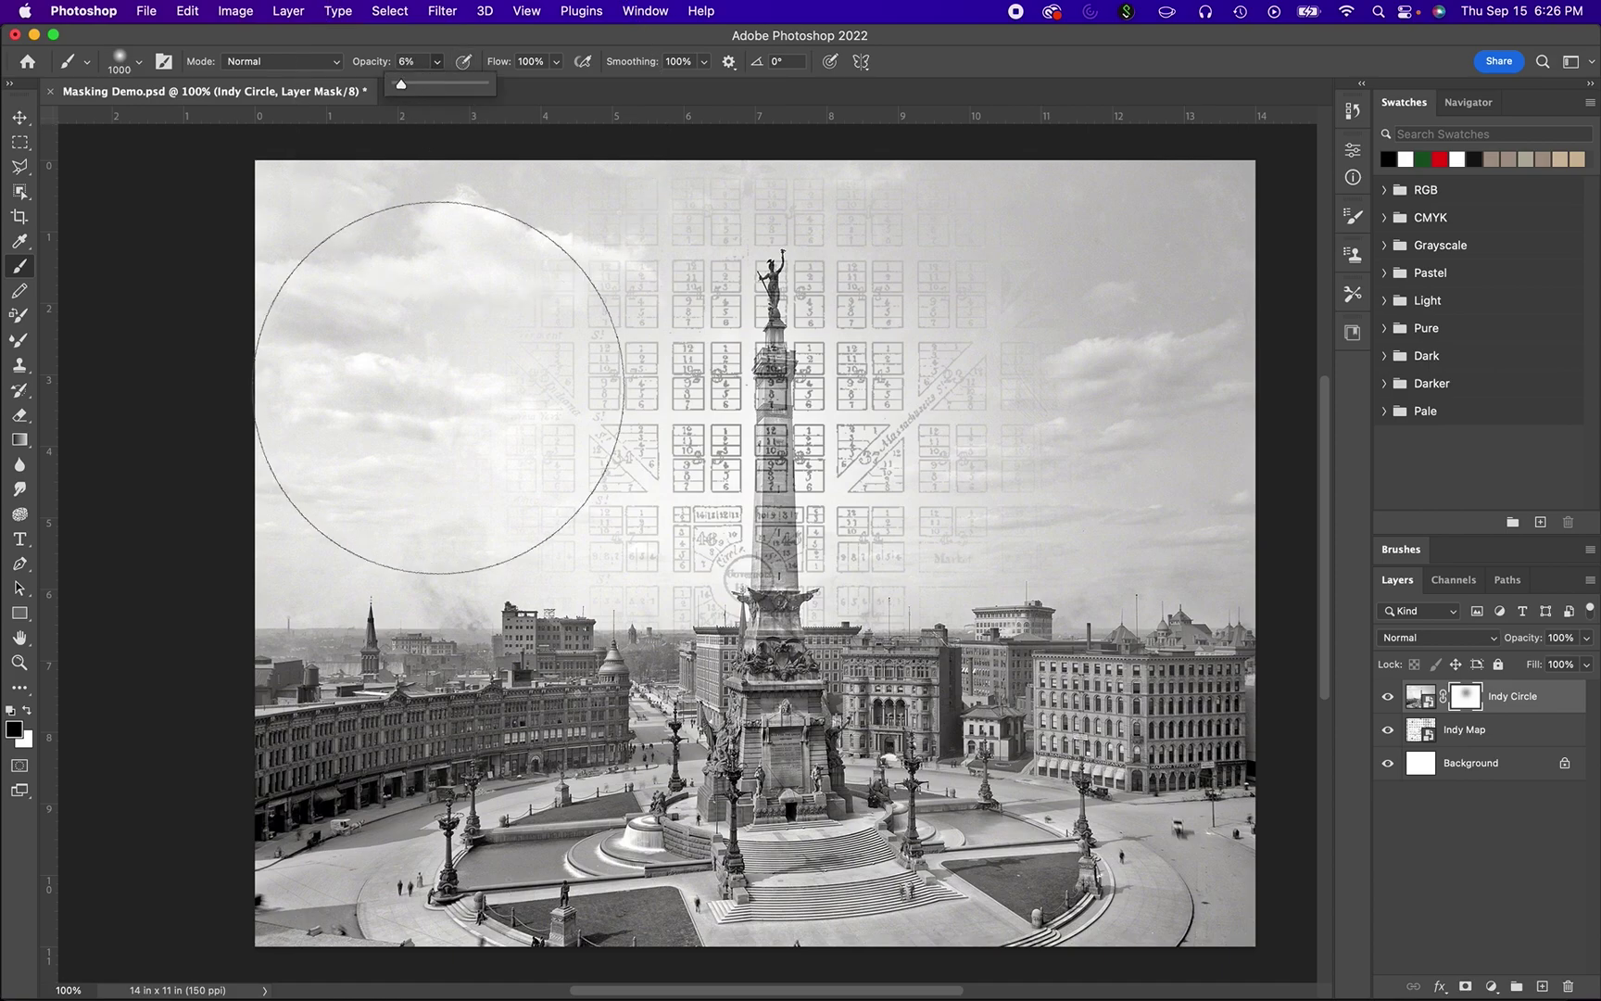
mouse_move(438, 387)
mouse_down()
mouse_move(446, 375)
mouse_move(572, 429)
mouse_move(764, 427)
mouse_up()
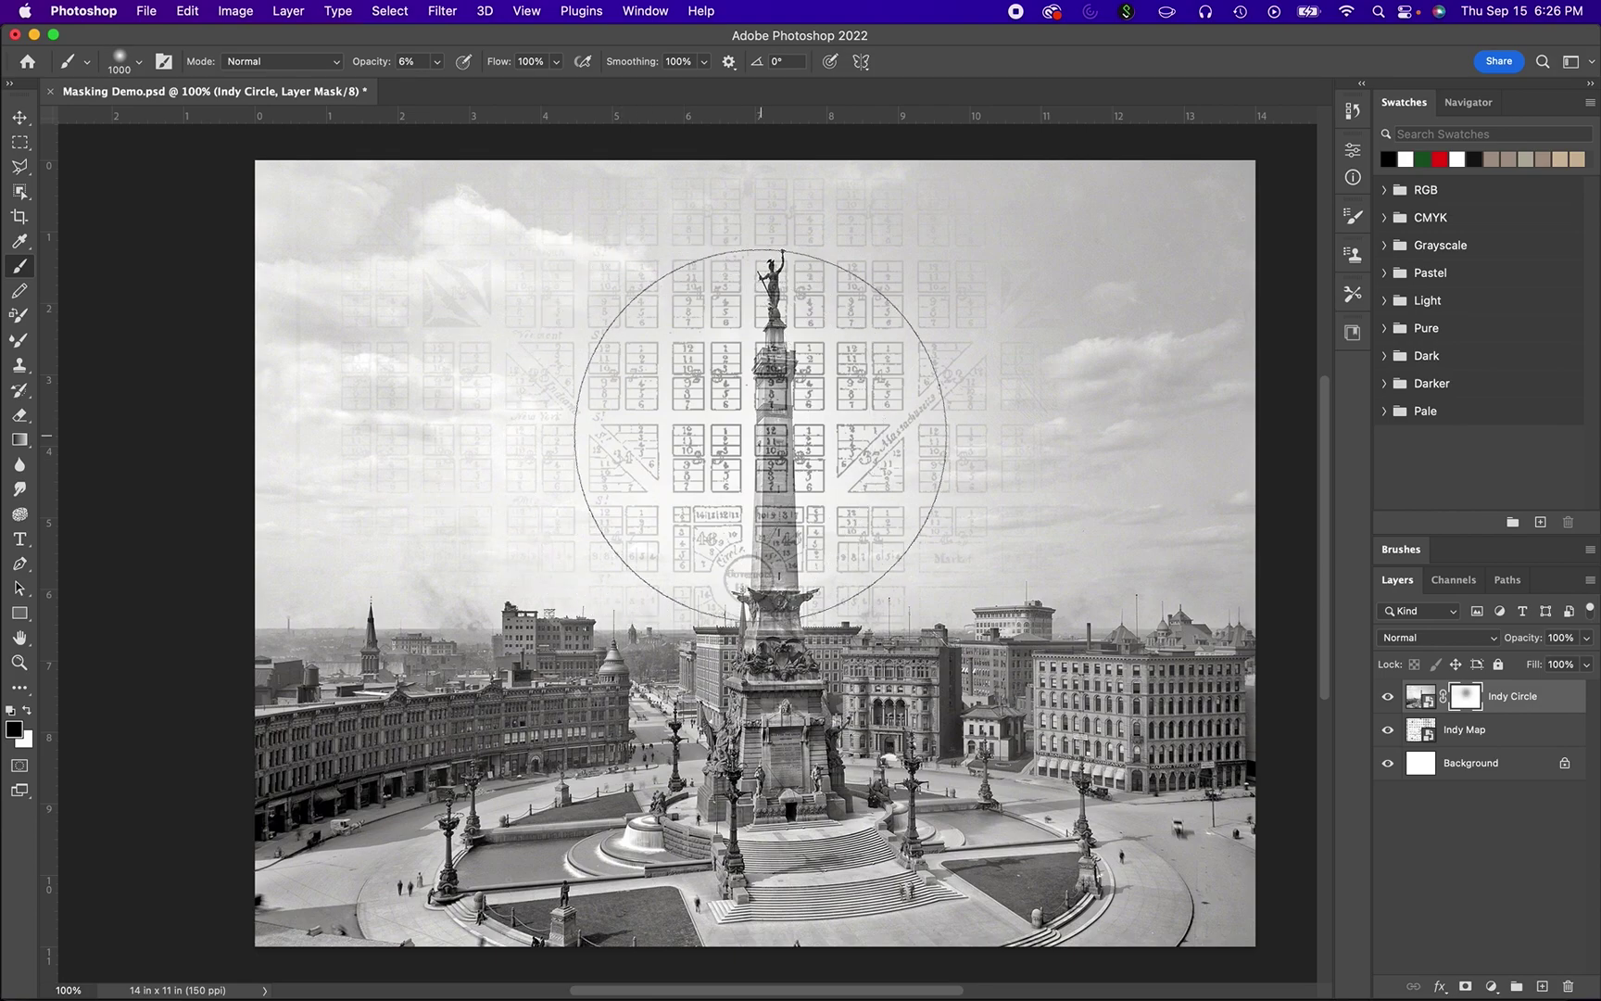
key(super+BackSpace)
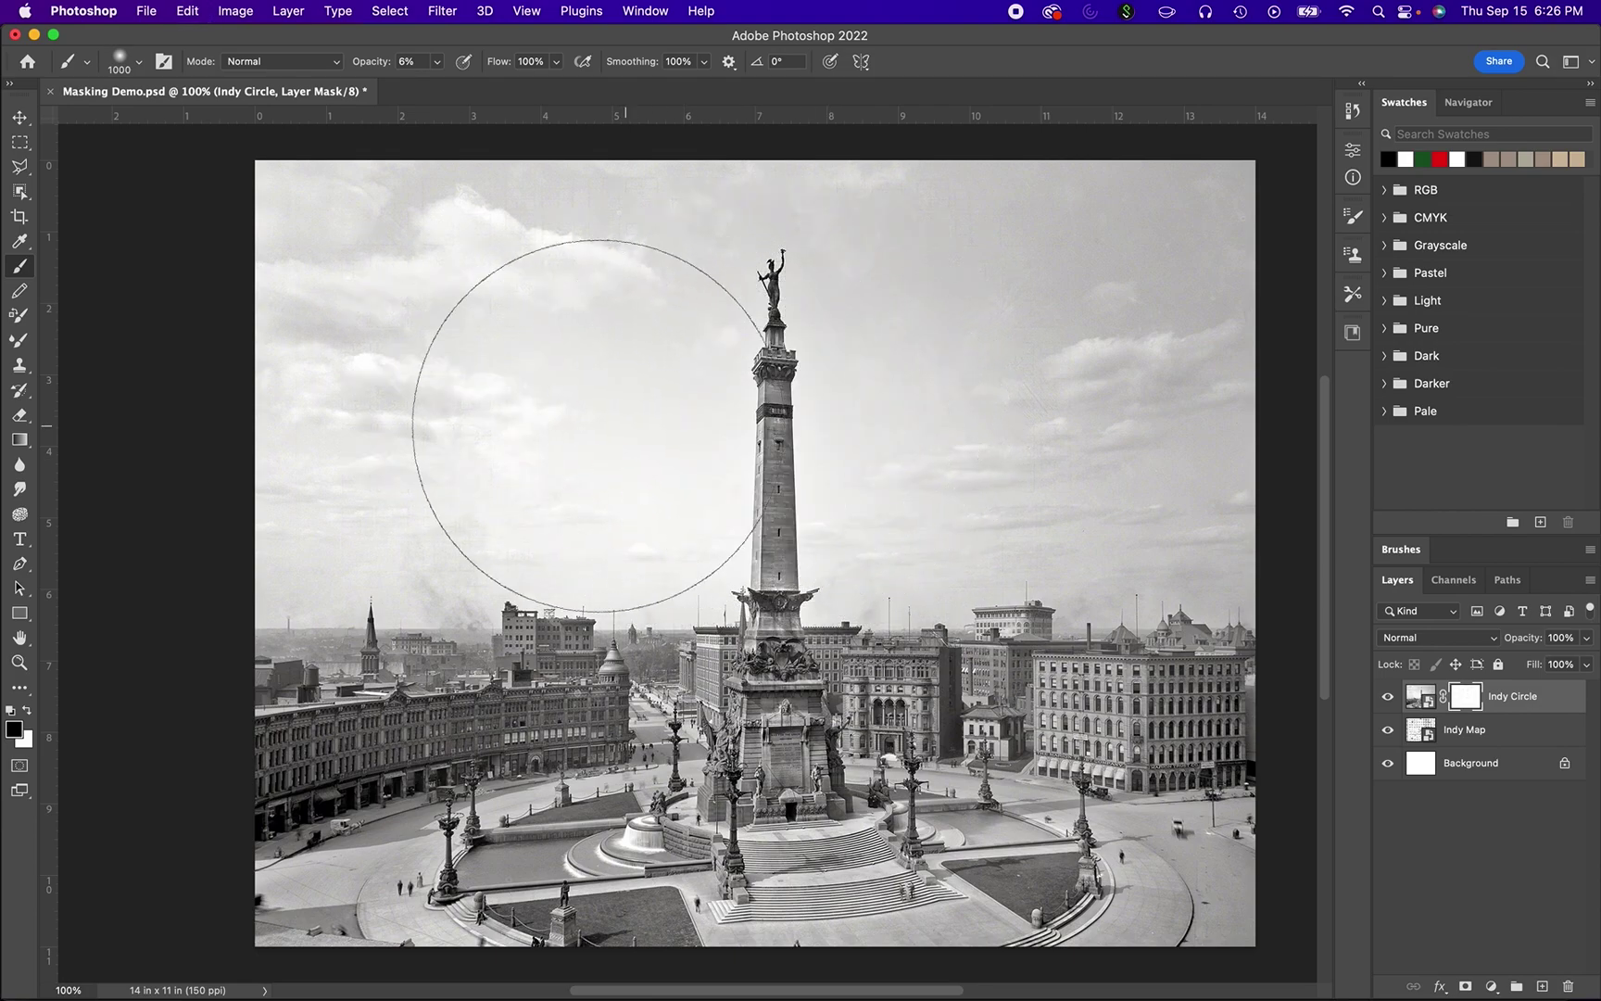
With a 1100 px brush, faintly reveal the plat map across the left and right sky
key(bracketleft)
key(bracketleft)
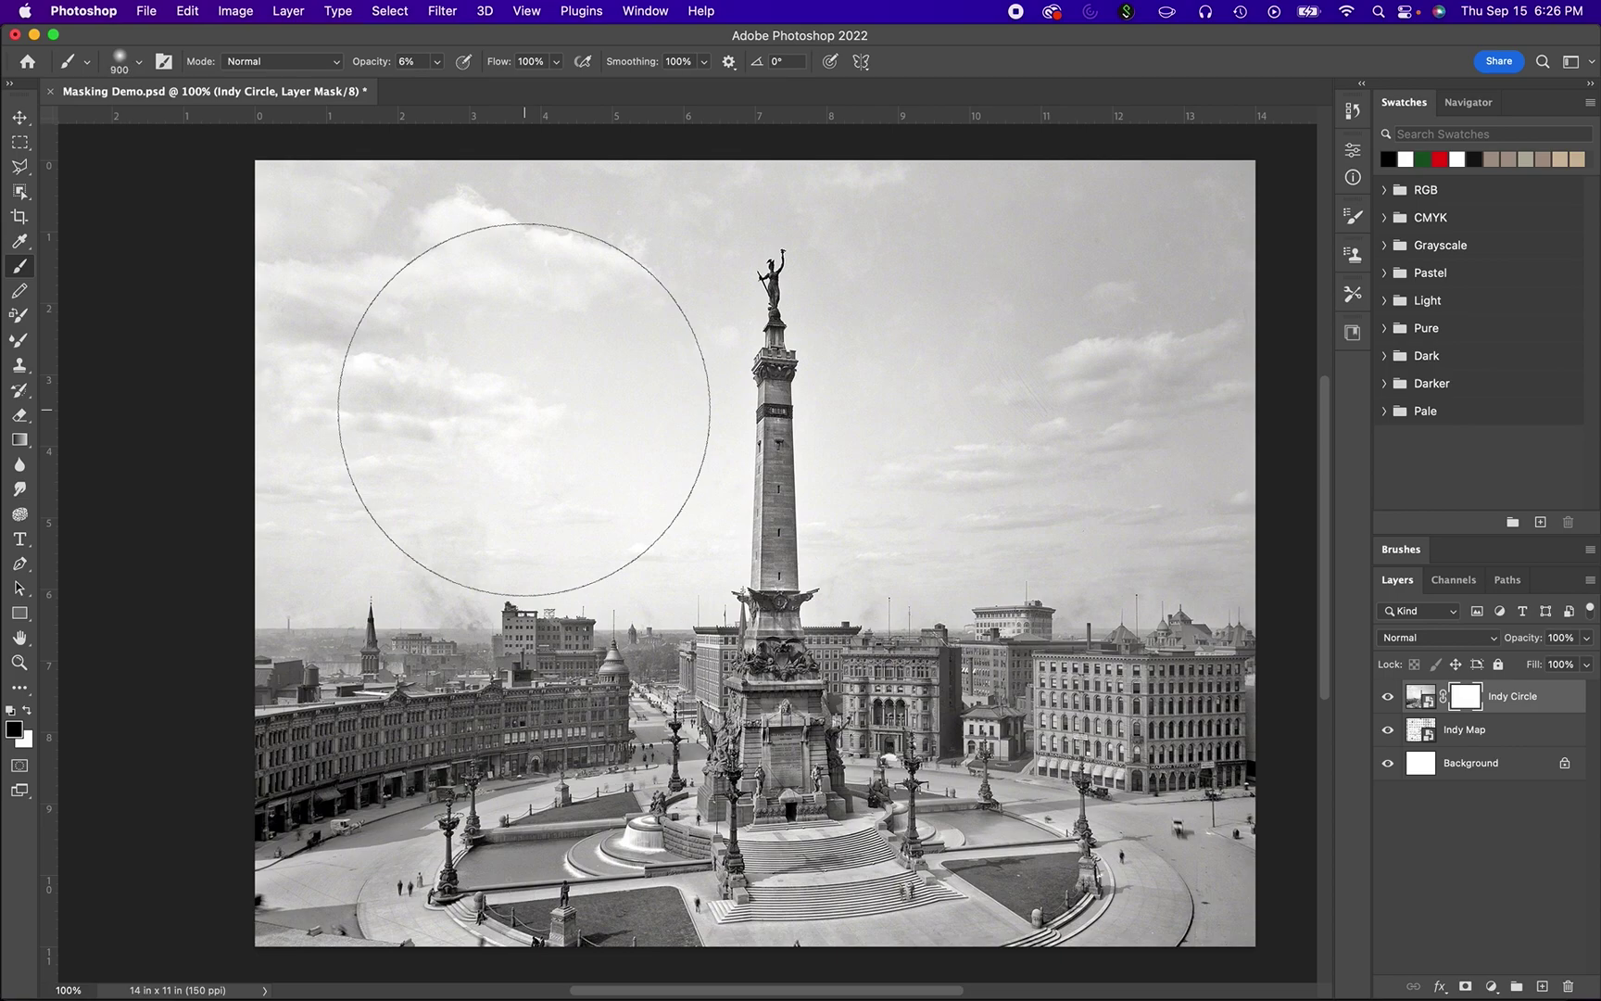
key(bracketleft)
key(bracketleft)
key(bracketleft)
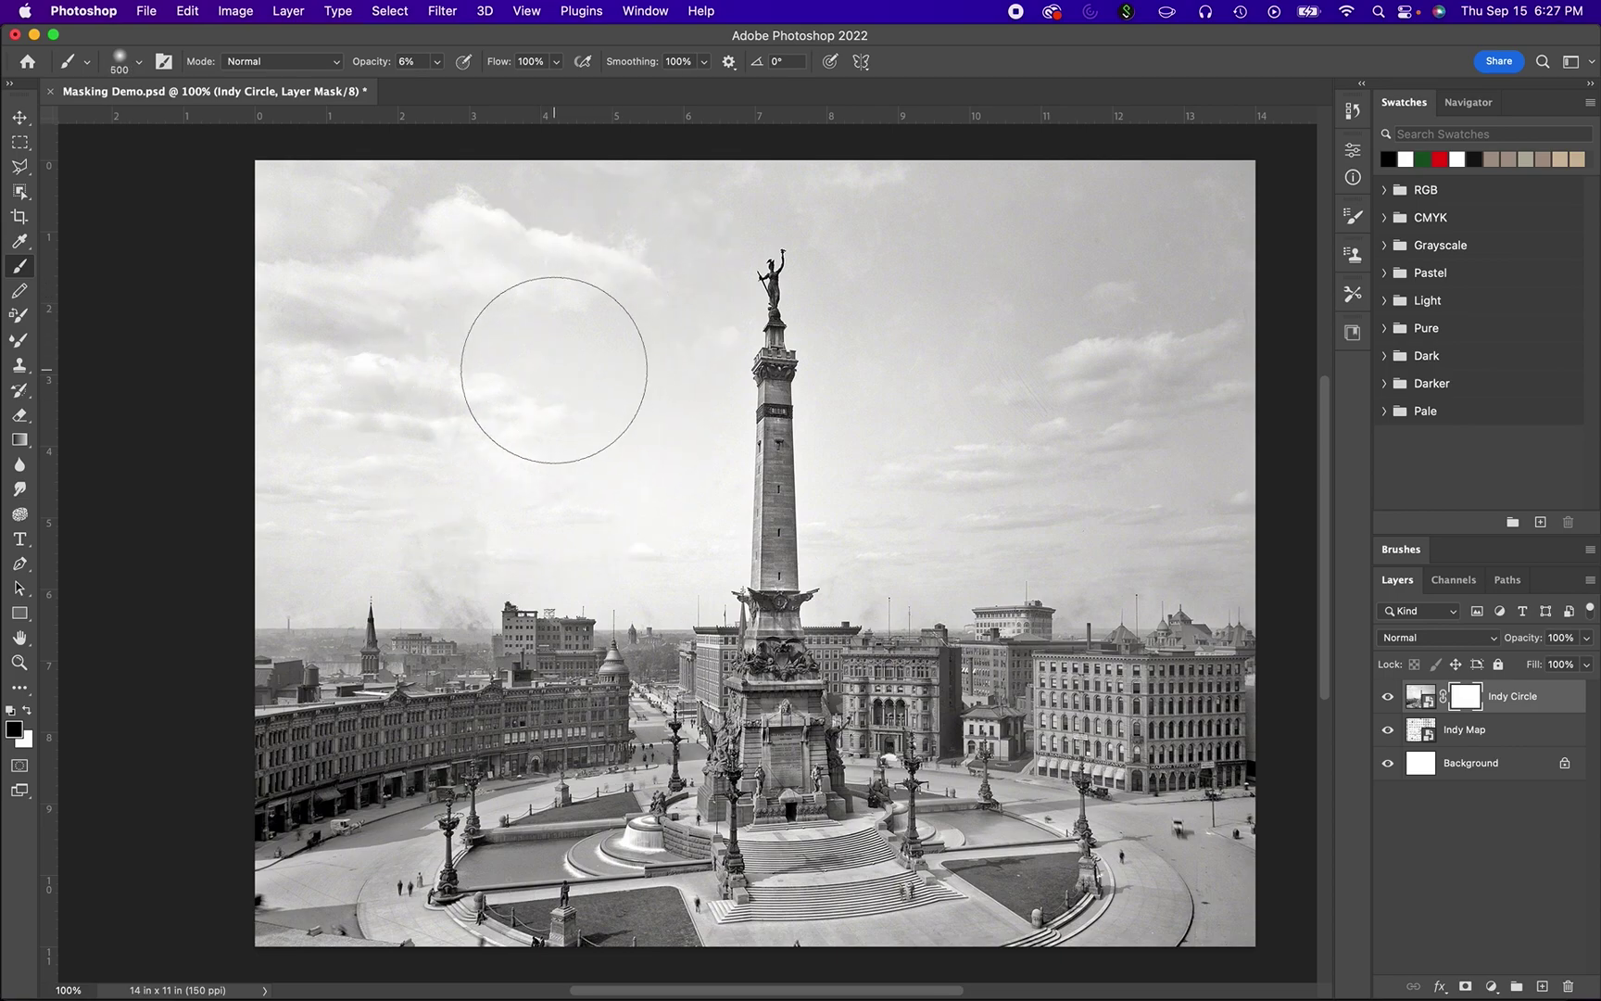
key(bracketright)
key(bracketright)
key(bracketright)
key(bracketright)
key(bracketright)
key(bracketright)
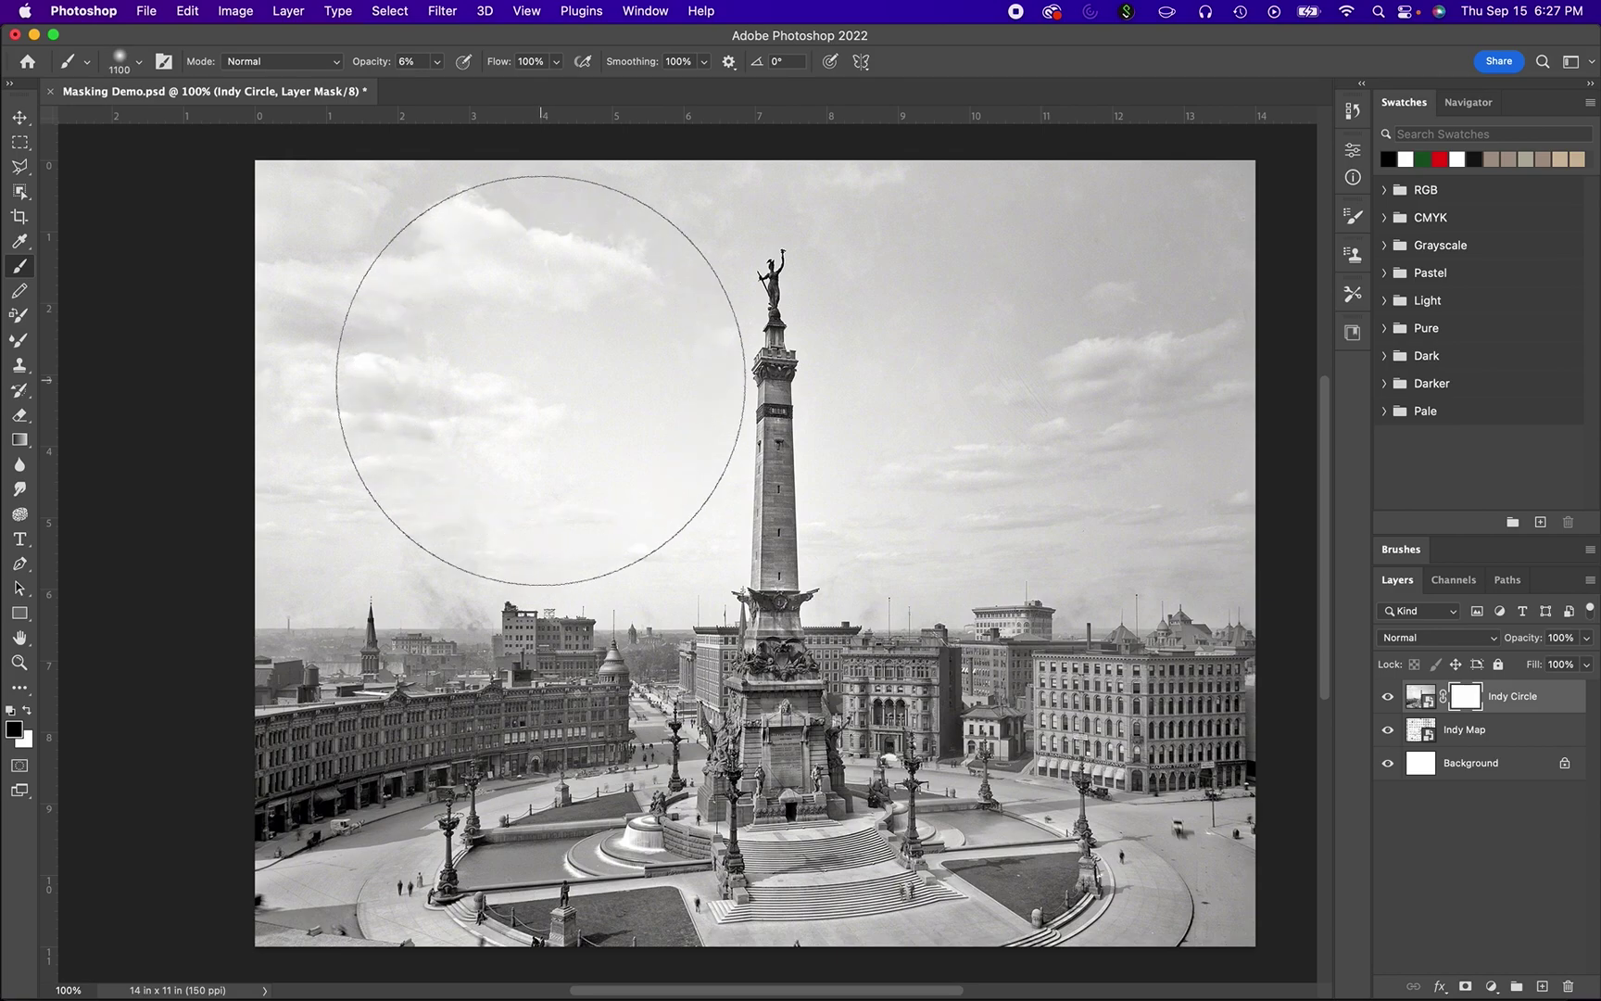
mouse_move(540, 380)
mouse_down()
mouse_move(543, 362)
mouse_move(593, 361)
mouse_up()
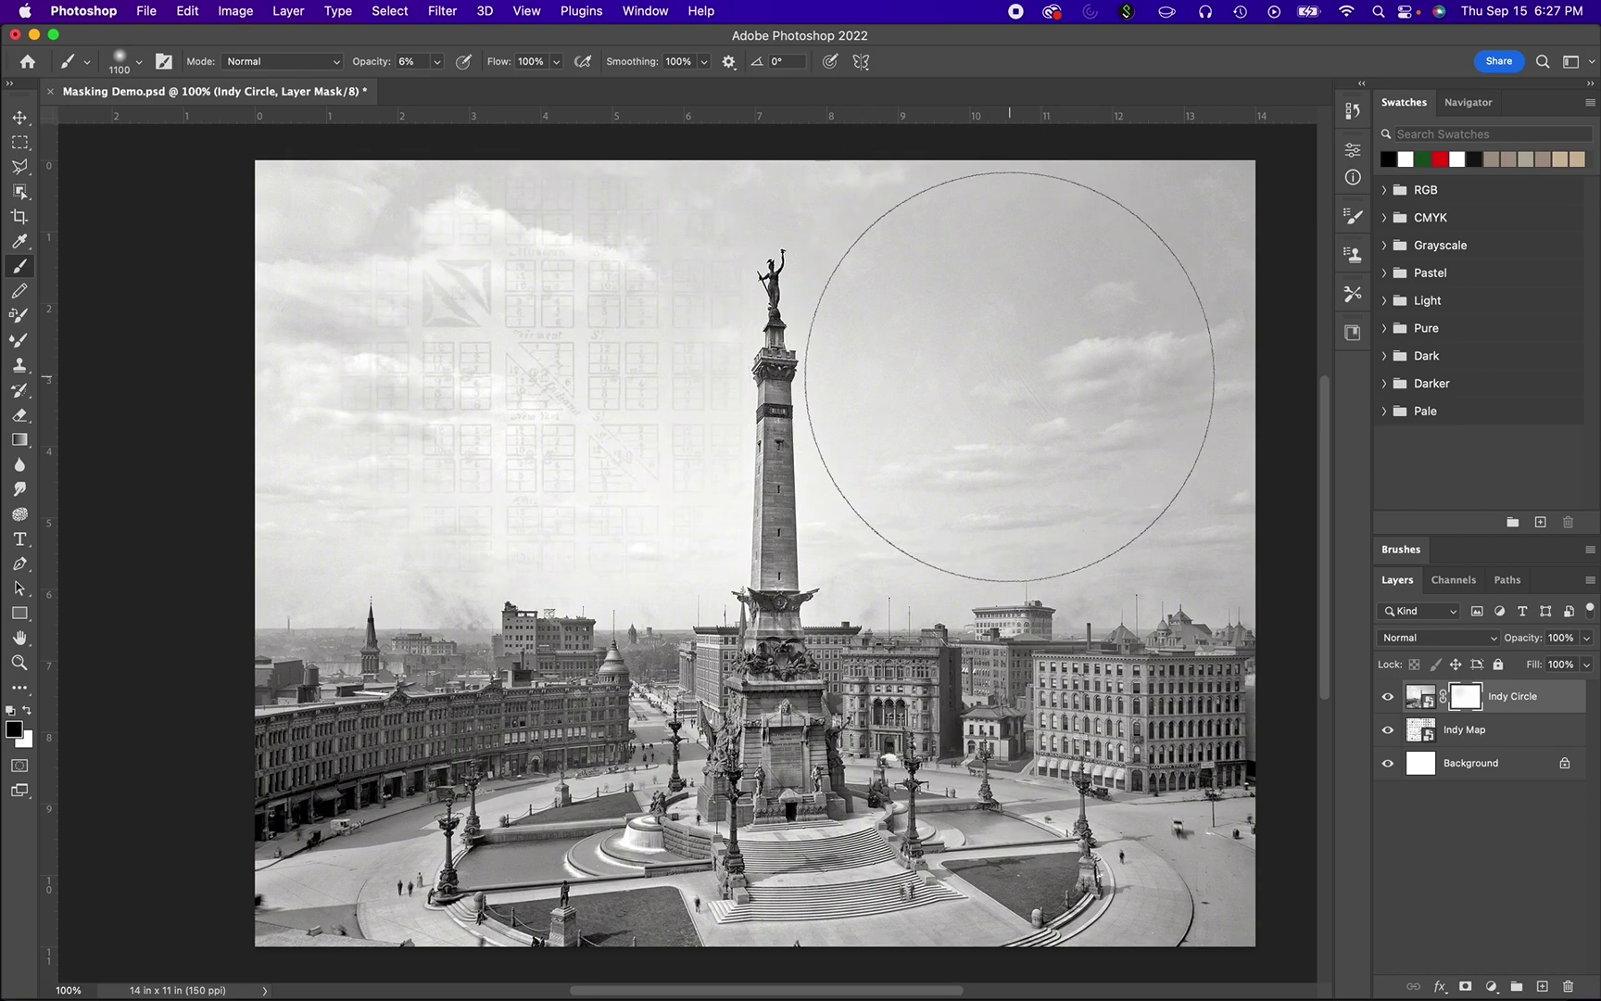
mouse_move(1009, 377)
mouse_down()
mouse_move(952, 382)
mouse_move(1020, 385)
mouse_up()
drag(446, 375, 520, 404)
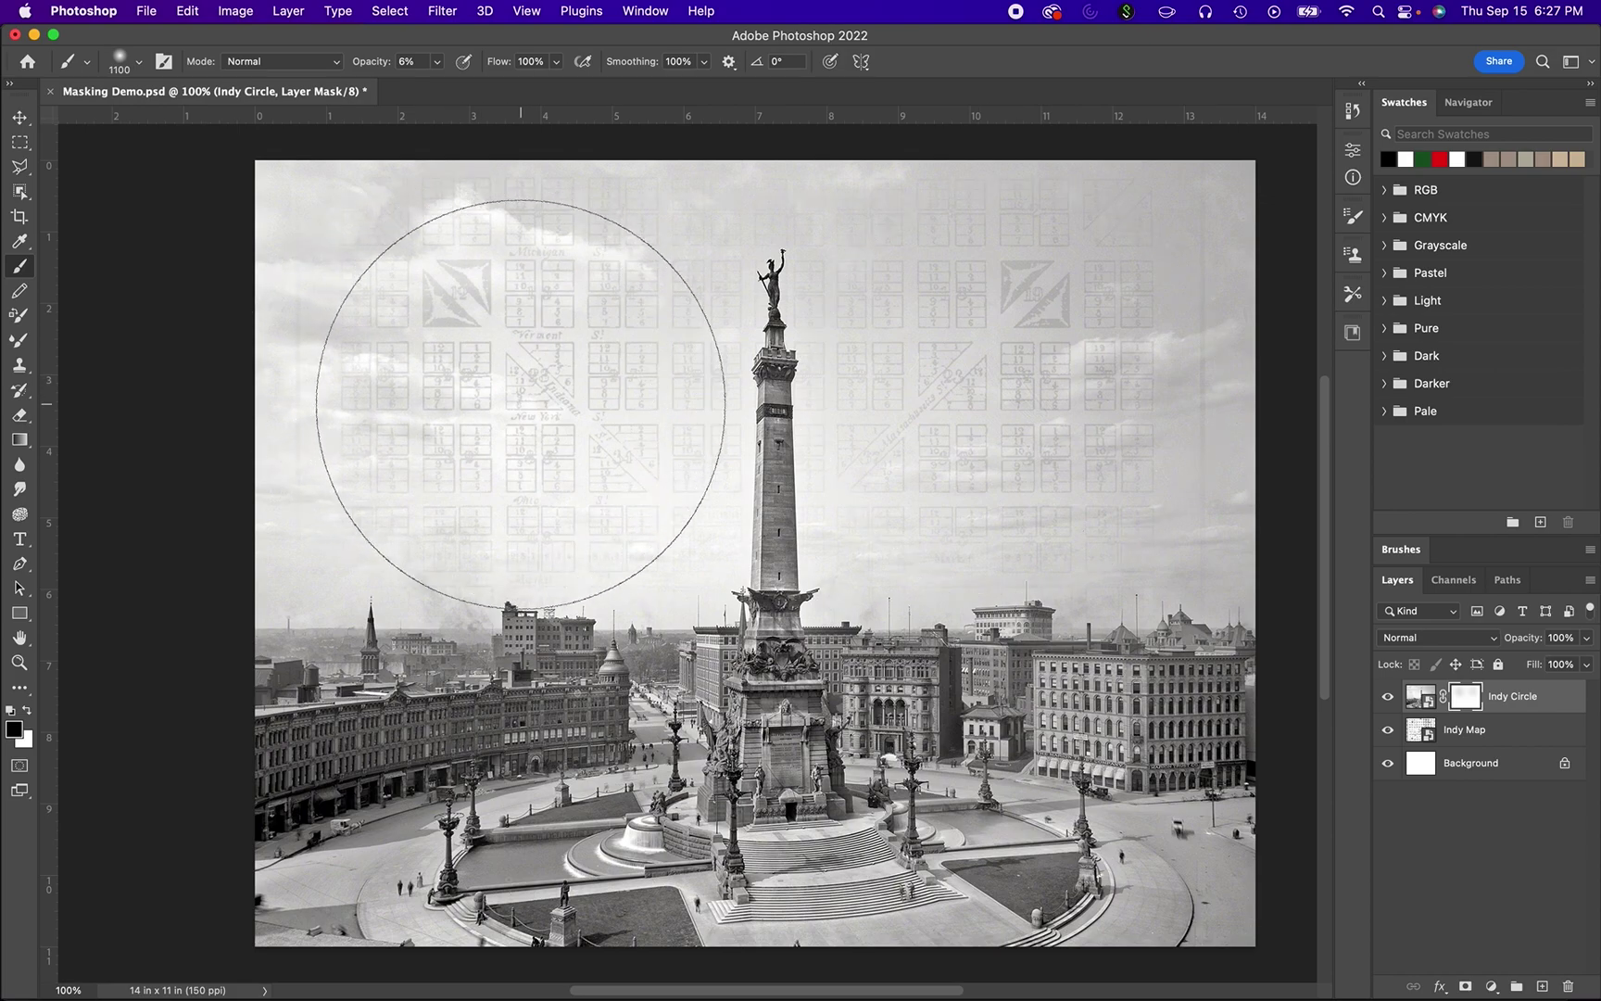
At 300 px, strengthen the map around New York St, Indiana and Massachusetts St blocks
key(bracketleft)
key(bracketleft)
key(bracketleft)
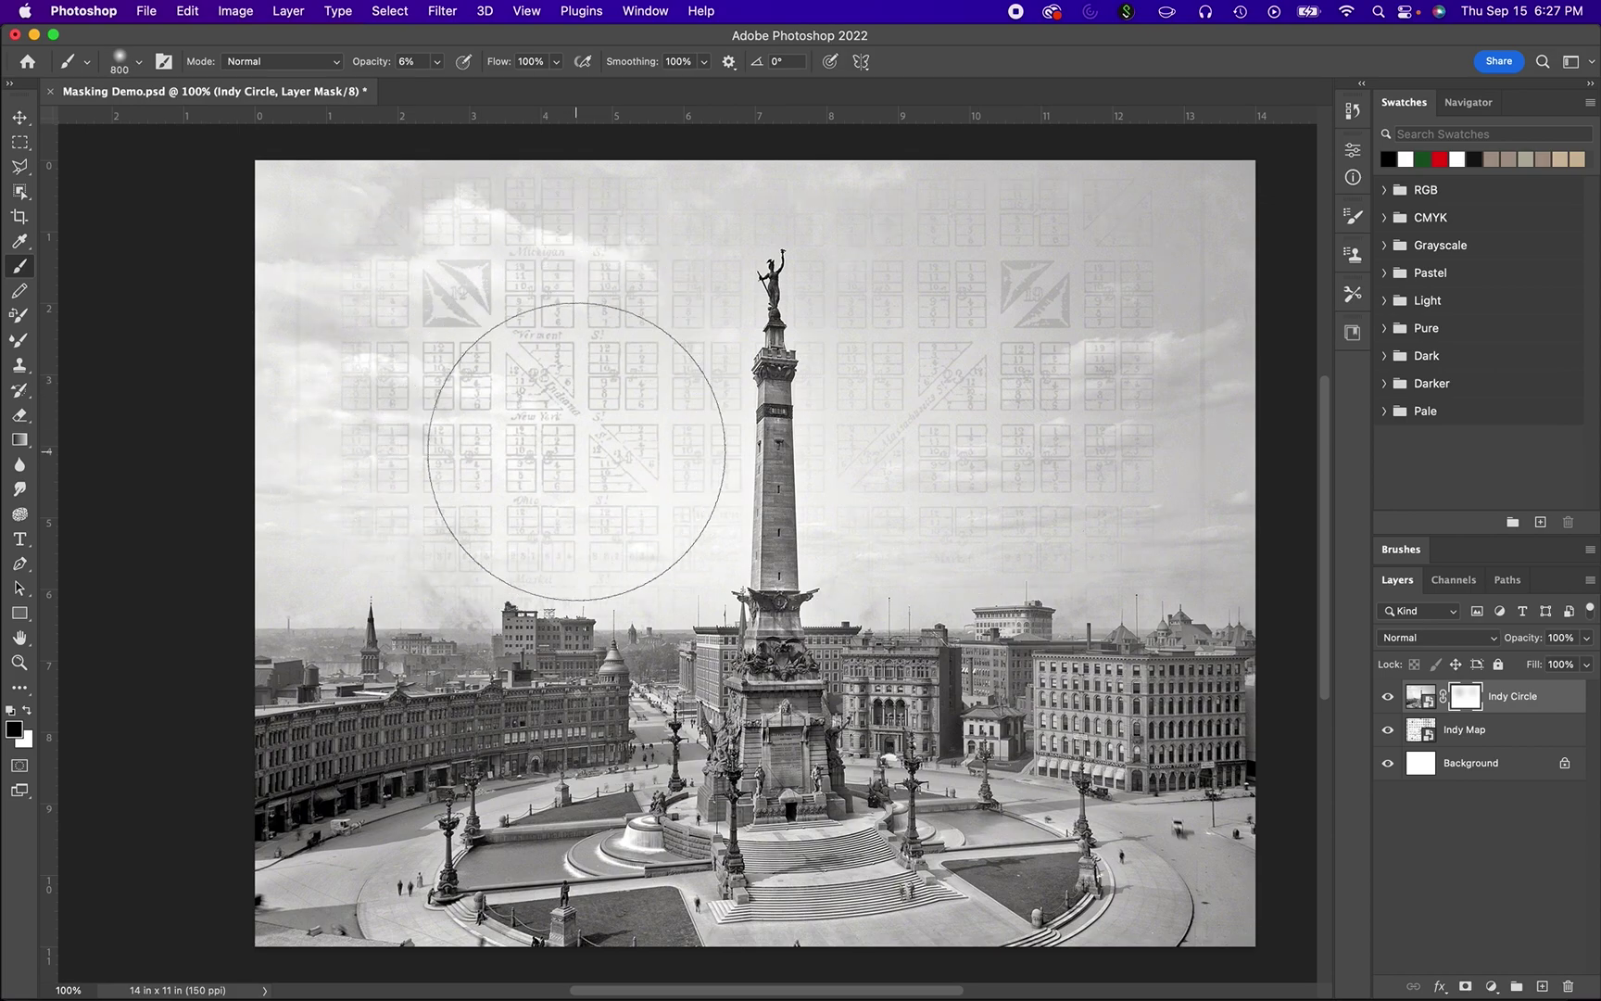
key(bracketleft)
key(bracketleft)
key(bracketleft)
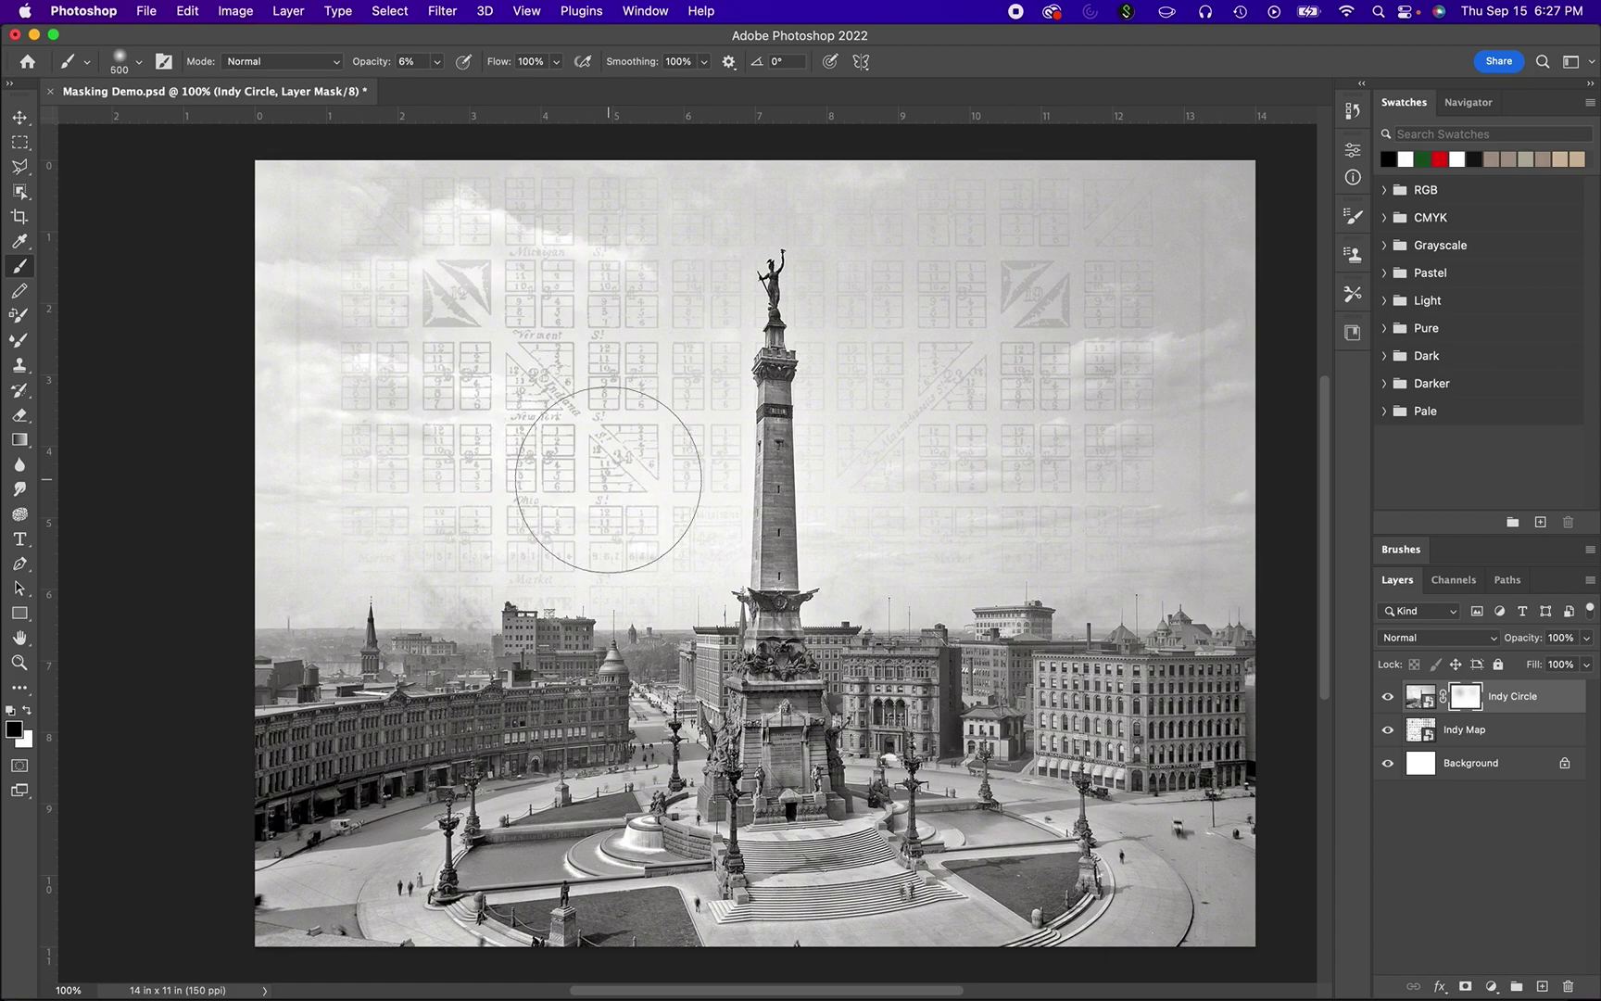
key(bracketleft)
key(bracketleft)
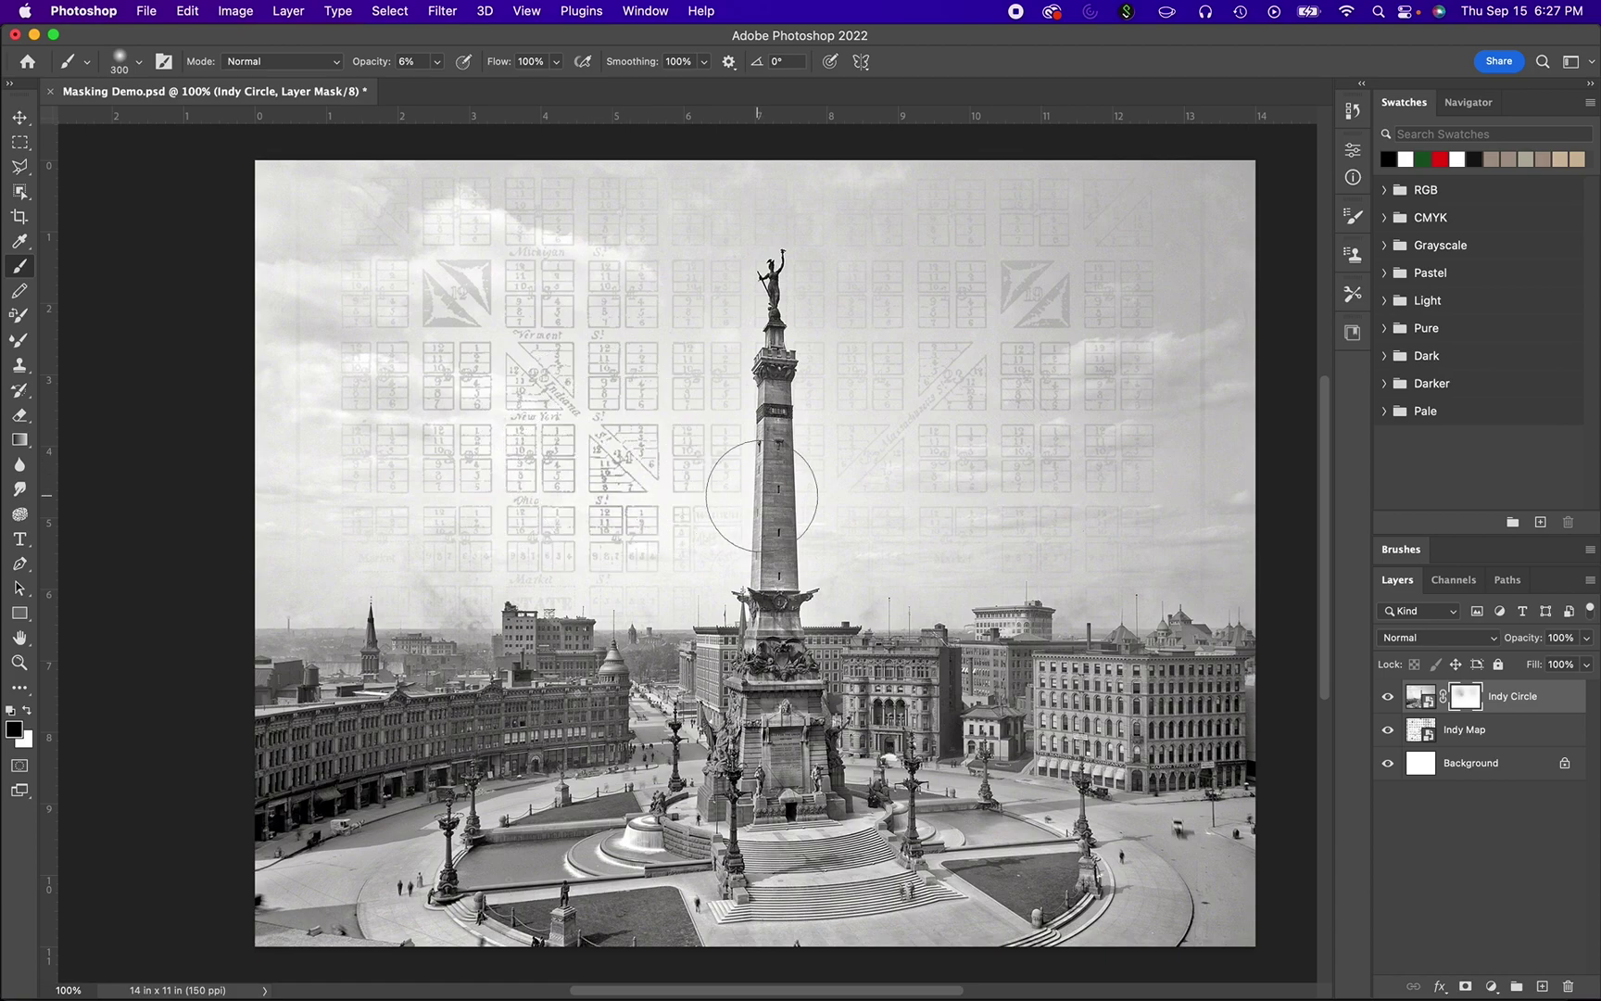
mouse_move(581, 495)
mouse_down()
mouse_move(613, 505)
mouse_move(629, 400)
mouse_move(721, 453)
mouse_up()
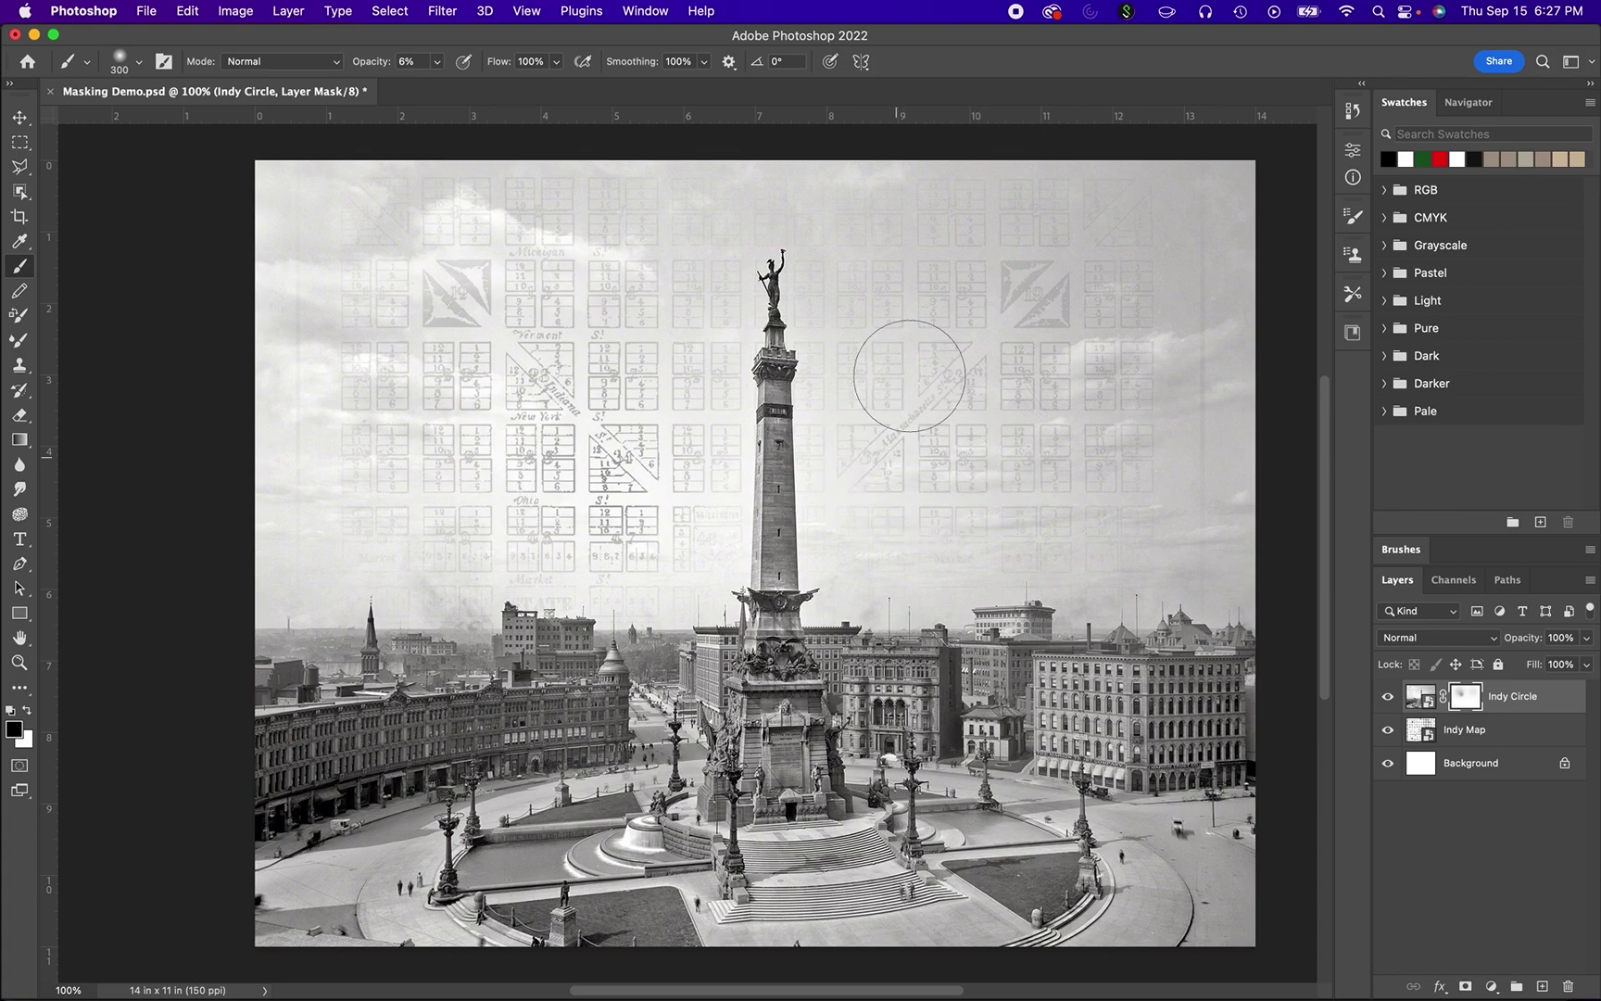
mouse_move(943, 492)
mouse_down()
mouse_move(876, 447)
mouse_move(944, 461)
mouse_up()
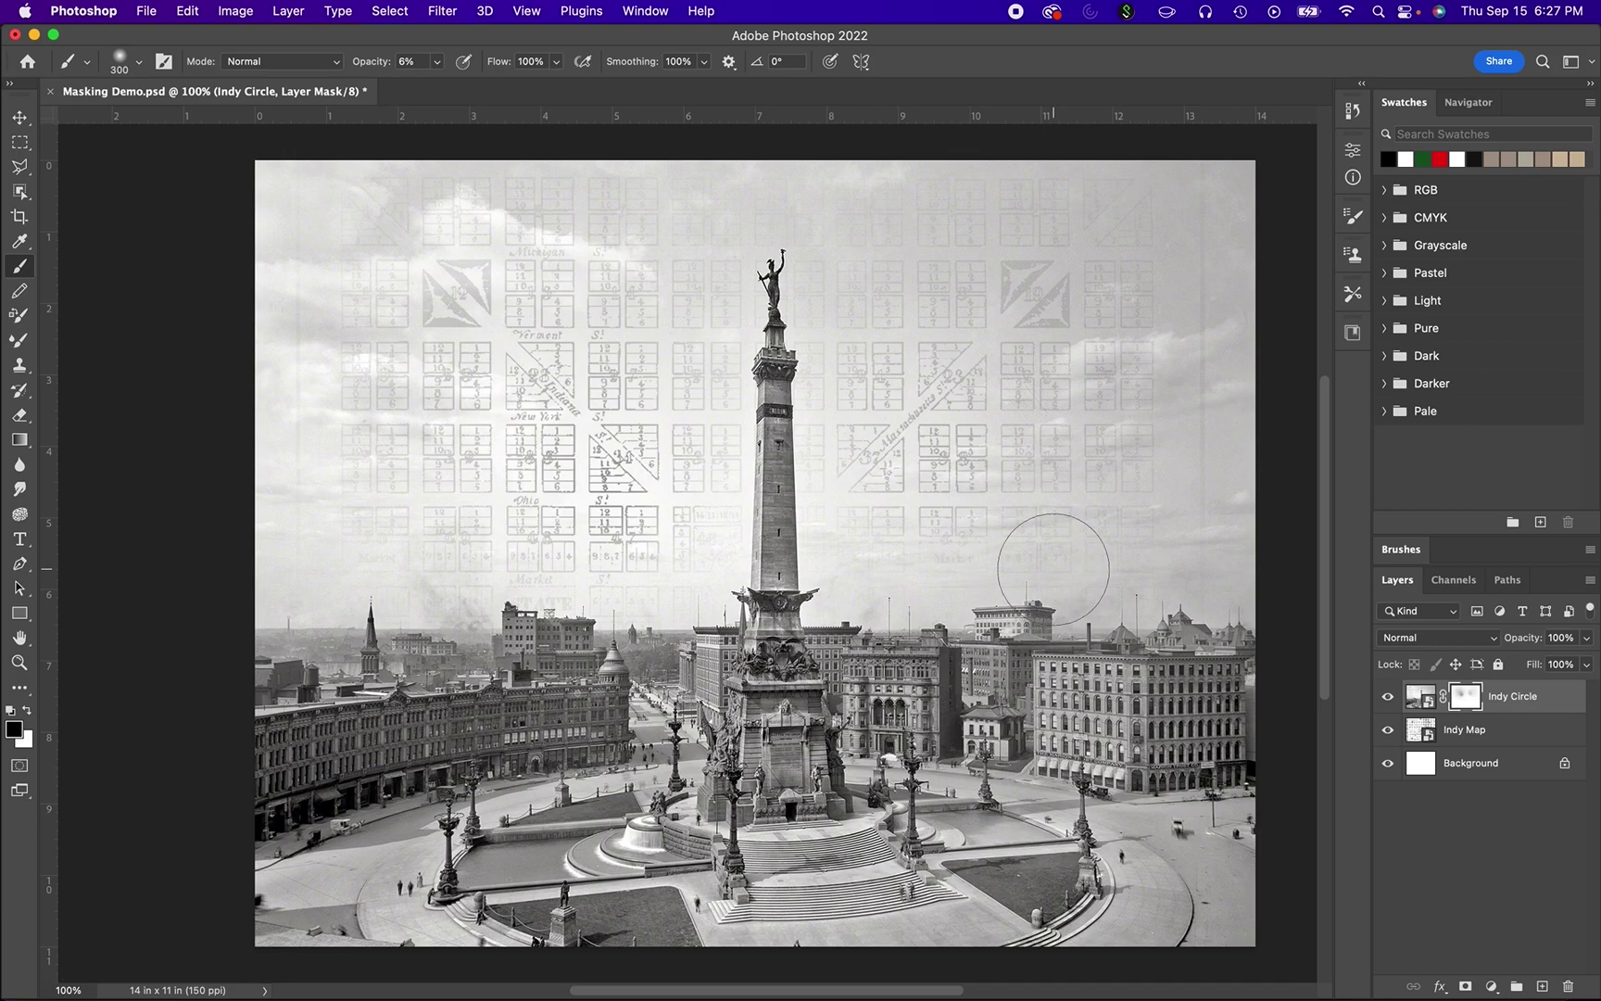
drag(968, 511, 967, 464)
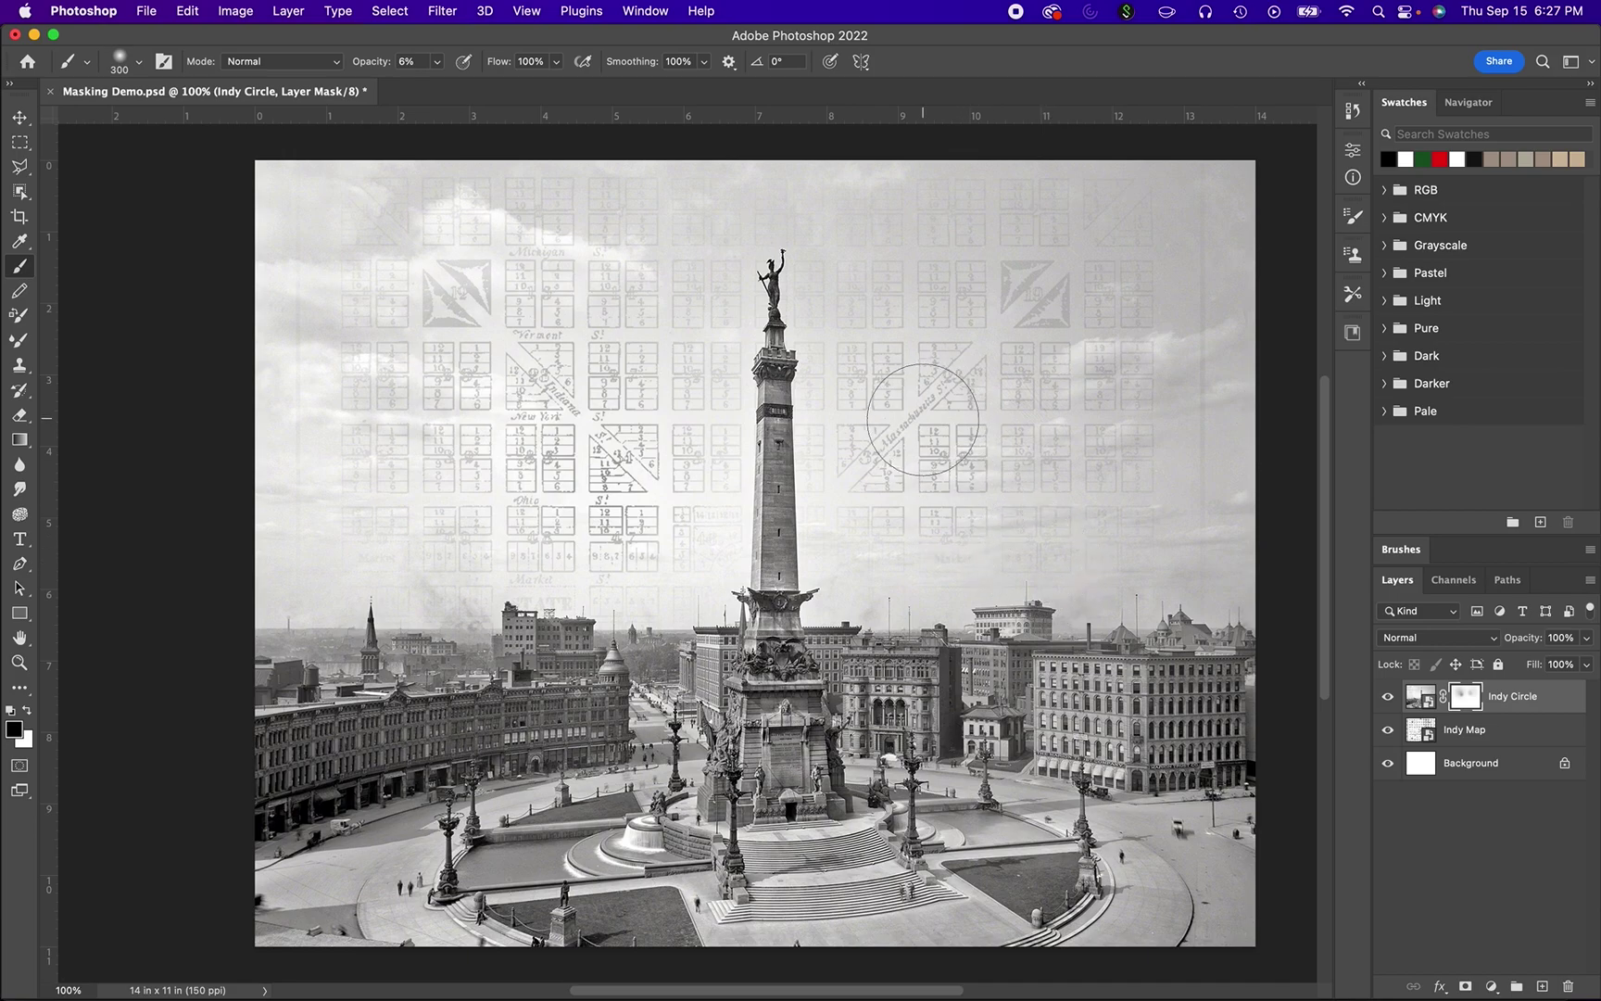